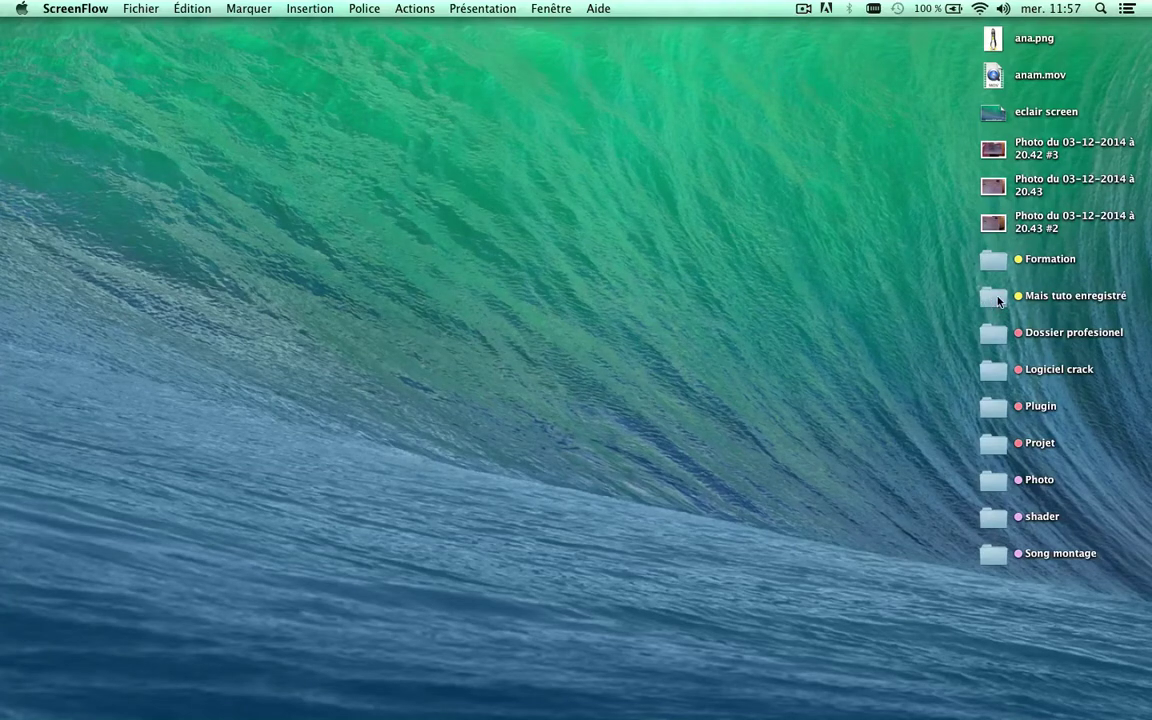
- Open the 'video fumé (converti)' reference clip from Mais tuto enregistré > tuto c4D > Fumé CartooN
double_click(976, 294)
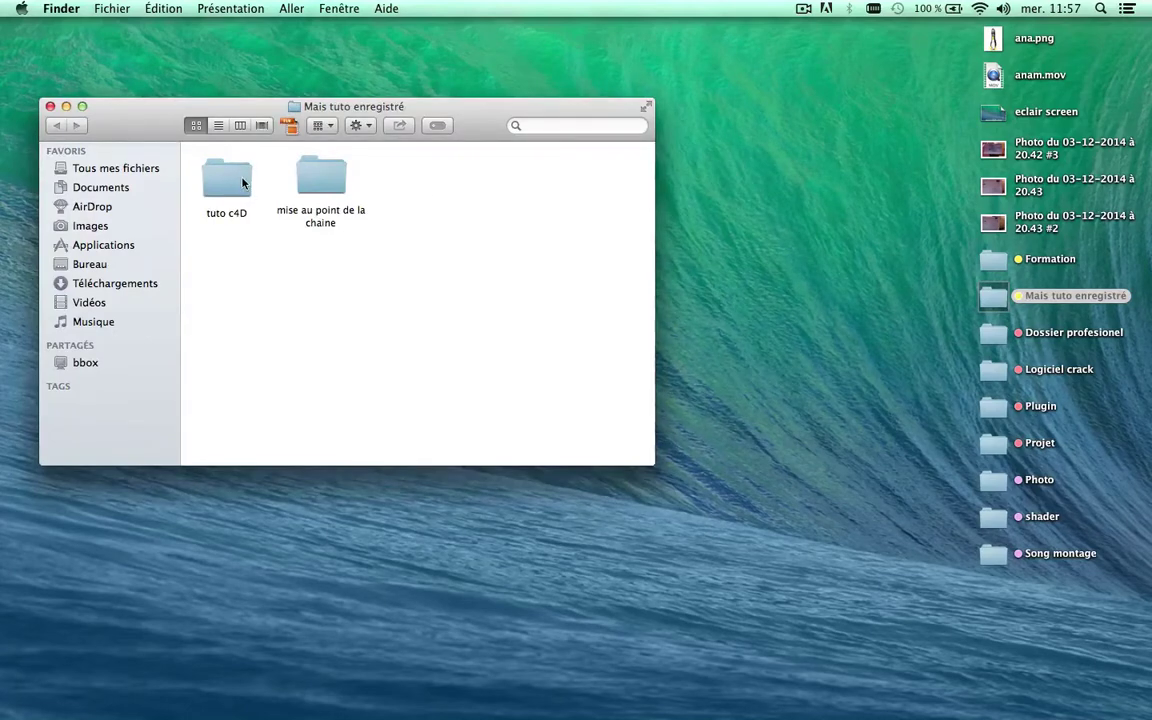
double_click(242, 182)
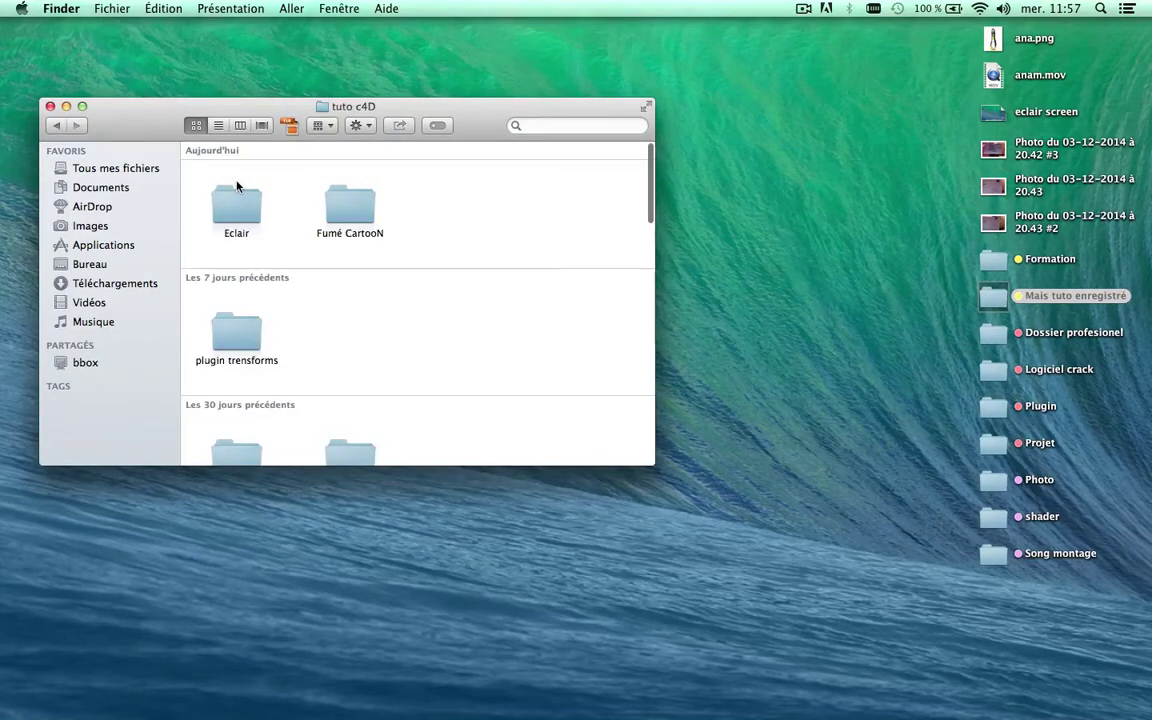
double_click(352, 208)
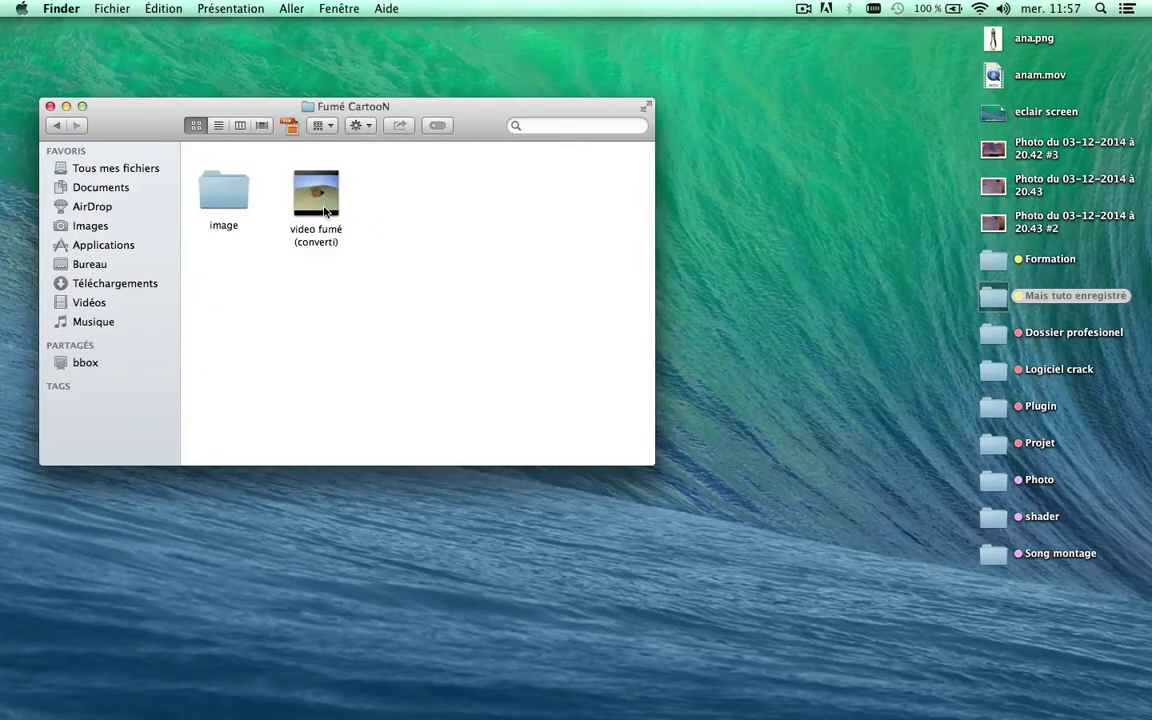
double_click(325, 205)
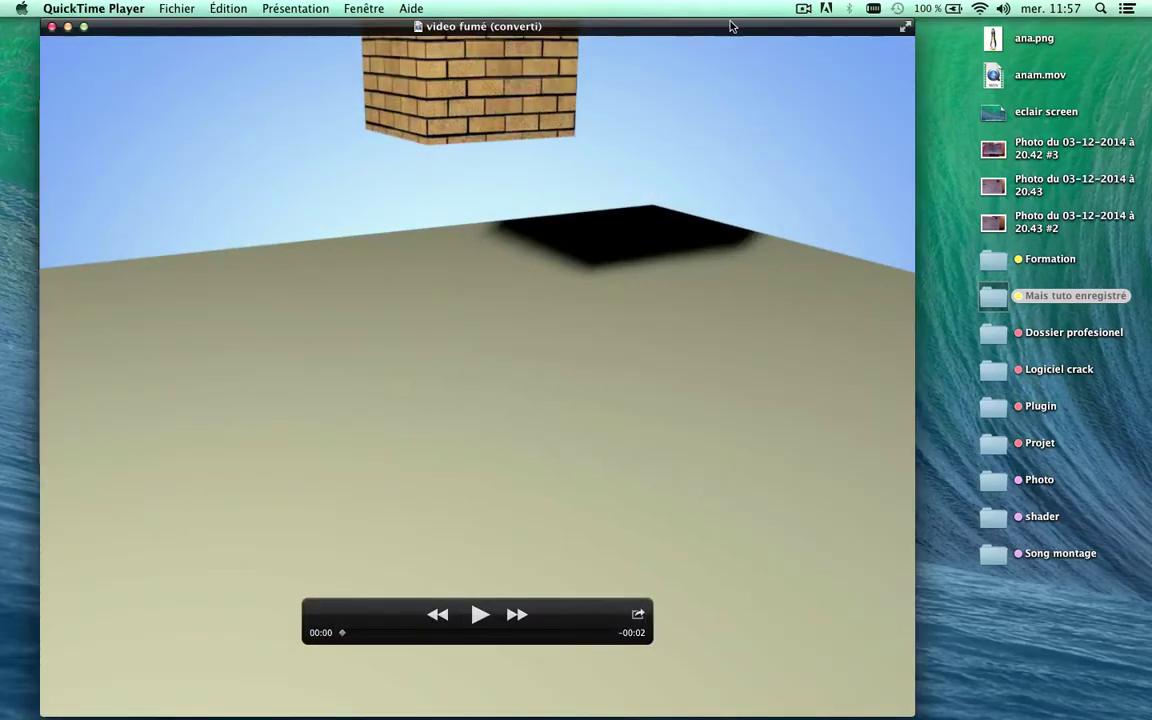
- Watch the smoke-ring reference video, scrubbing back to the floating cube, then close it
drag(728, 28, 774, 28)
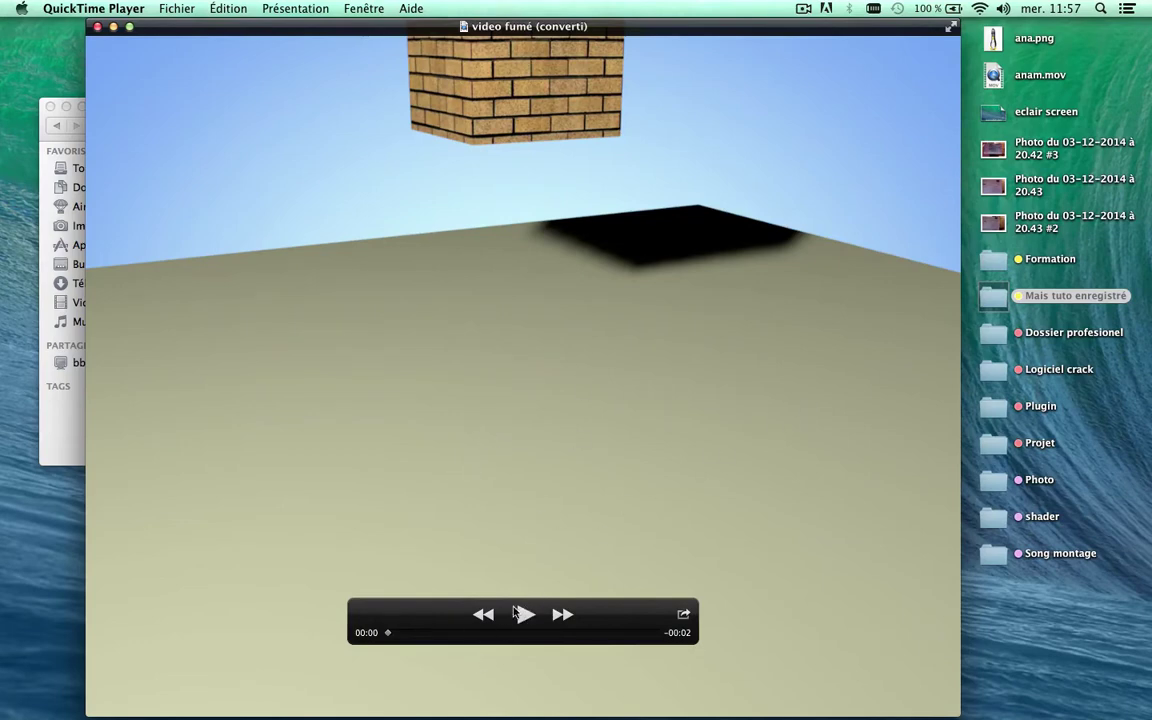
click(515, 612)
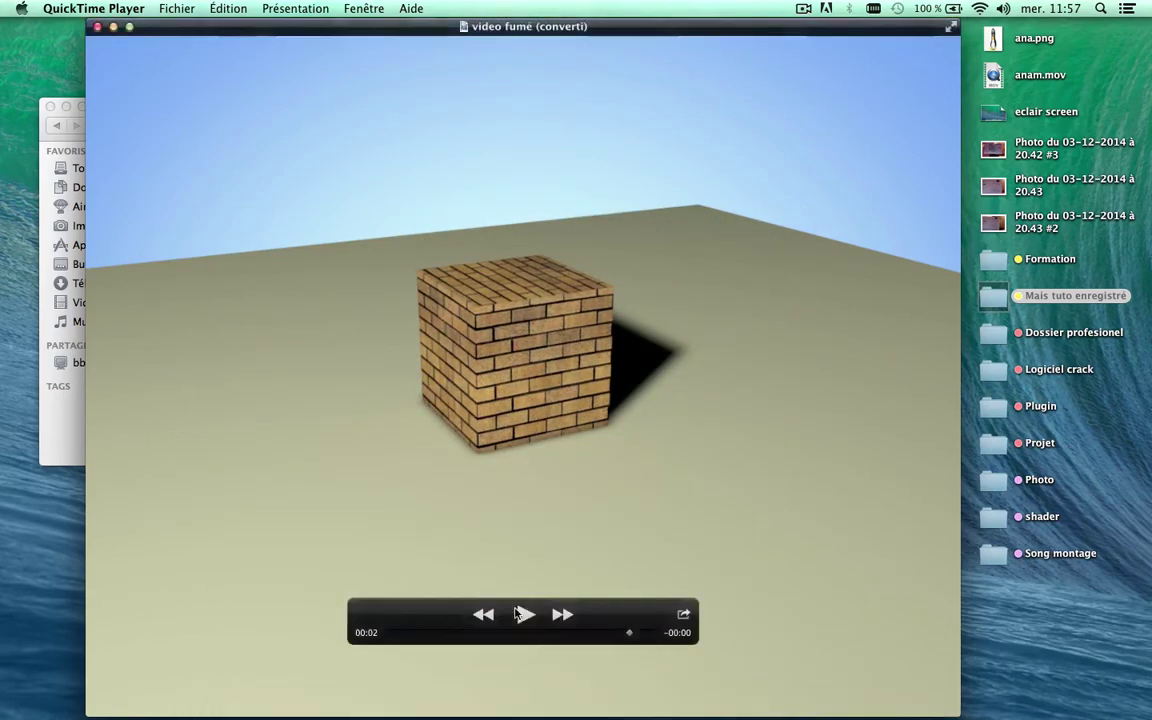
mouse_move(506, 632)
mouse_down()
mouse_move(453, 636)
mouse_move(450, 649)
mouse_move(474, 656)
mouse_move(445, 674)
mouse_move(542, 681)
mouse_move(447, 673)
mouse_move(481, 699)
mouse_move(517, 700)
mouse_up()
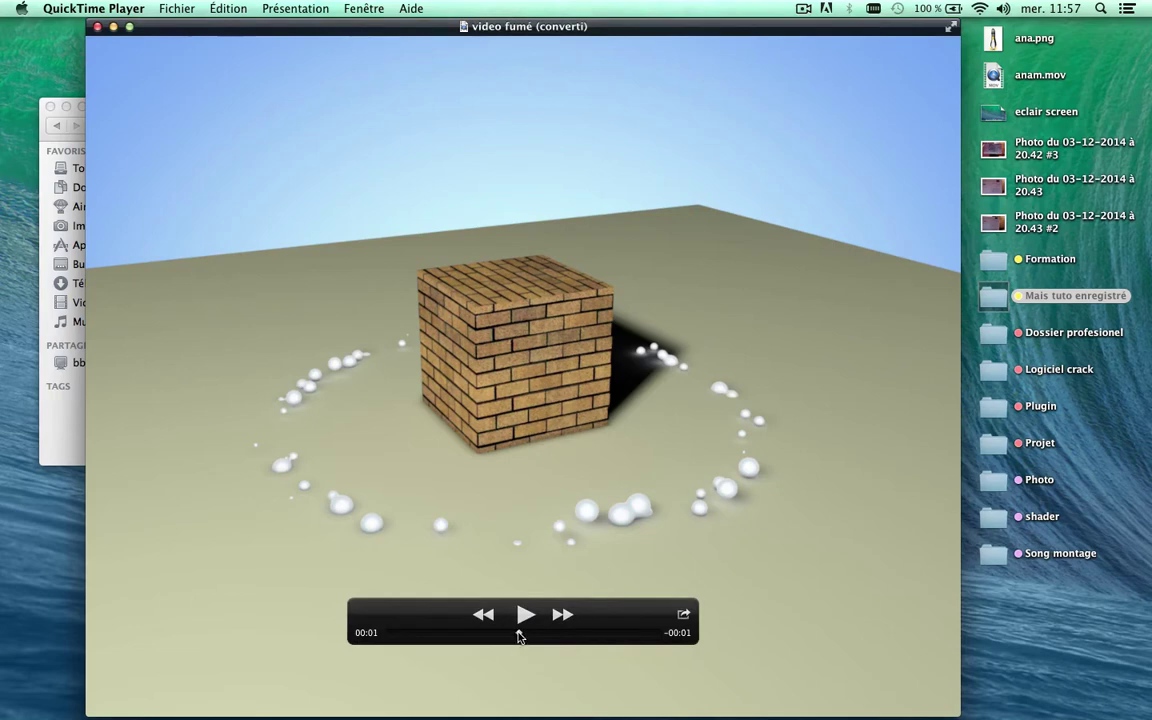
mouse_move(519, 636)
mouse_down()
mouse_move(429, 632)
mouse_move(446, 651)
mouse_move(527, 668)
mouse_move(425, 663)
mouse_move(532, 676)
mouse_move(432, 666)
mouse_move(534, 689)
mouse_move(481, 684)
mouse_move(532, 689)
mouse_move(508, 688)
mouse_up()
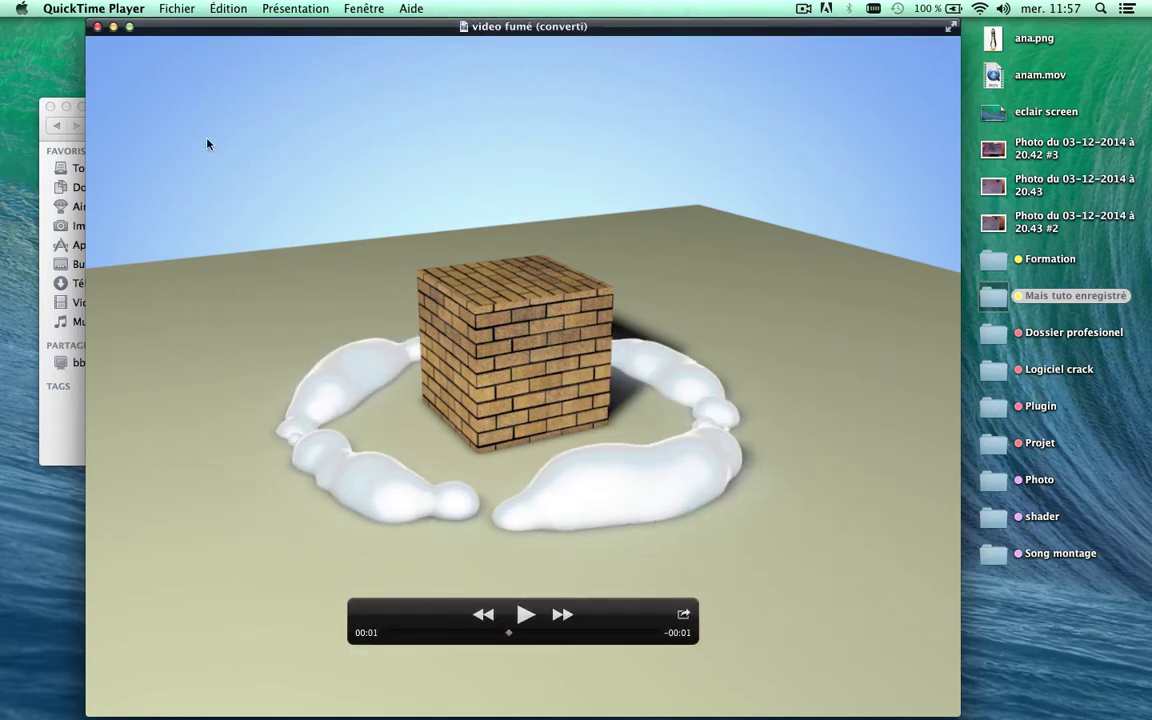
click(97, 27)
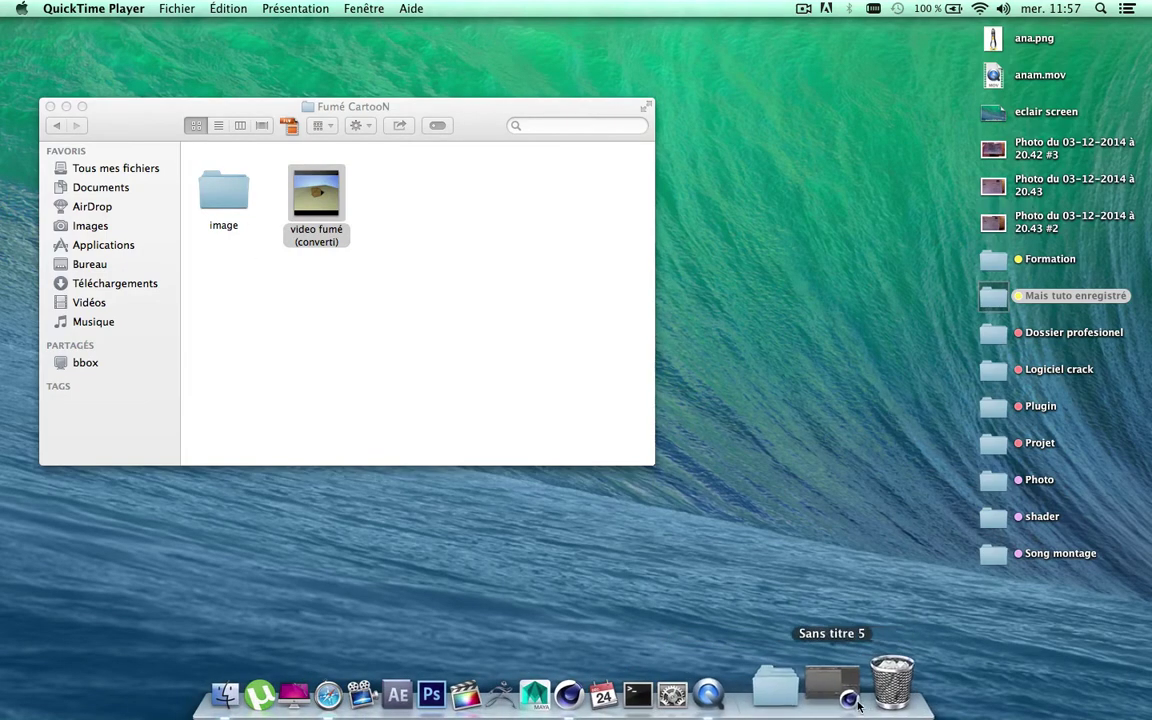
- Add a sphere to the Cinema 4D scene and reduce it to 3 segments
click(841, 699)
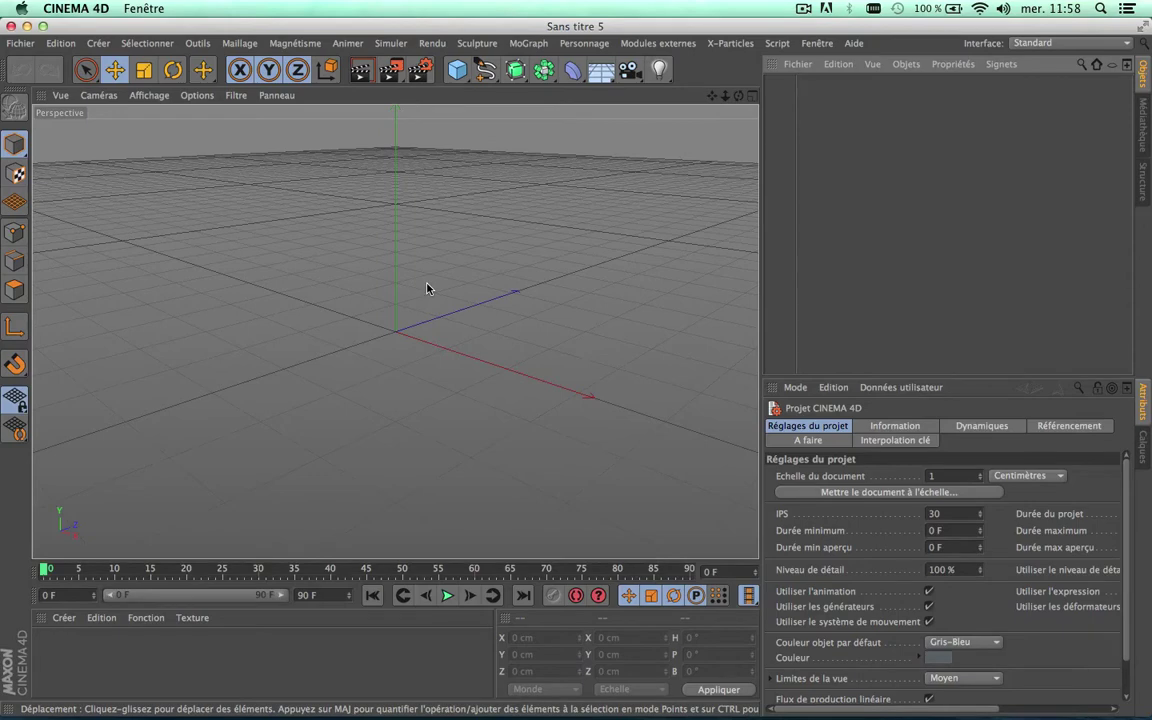
click(461, 77)
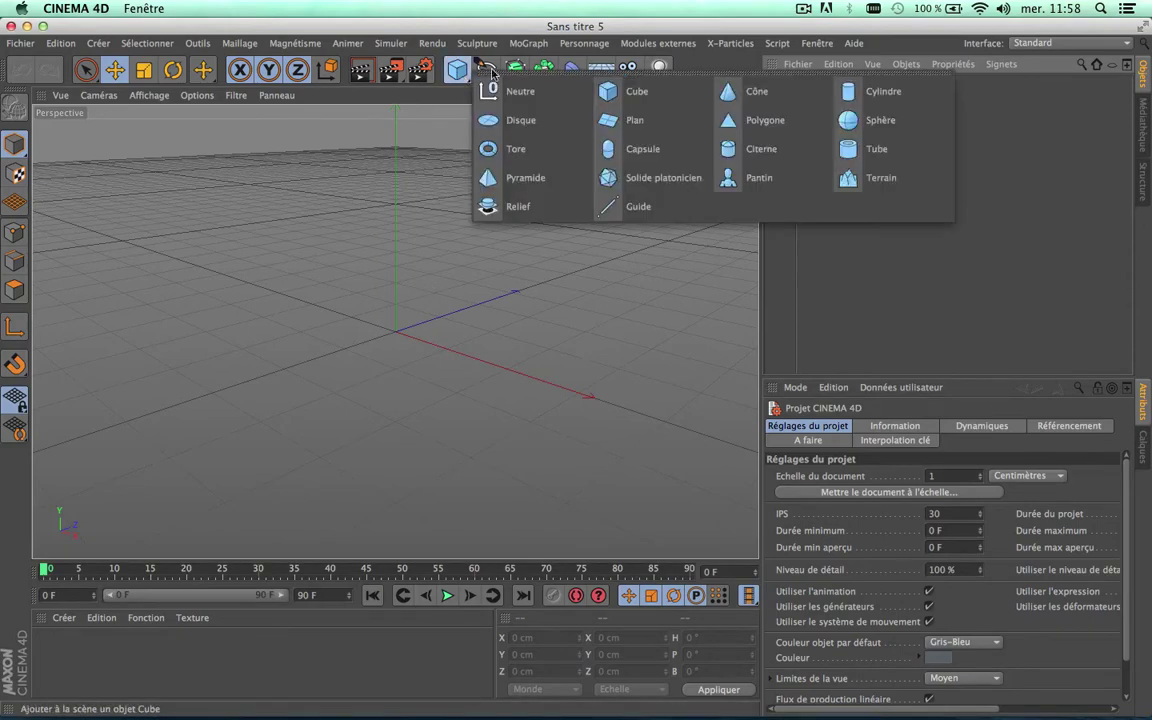
click(868, 120)
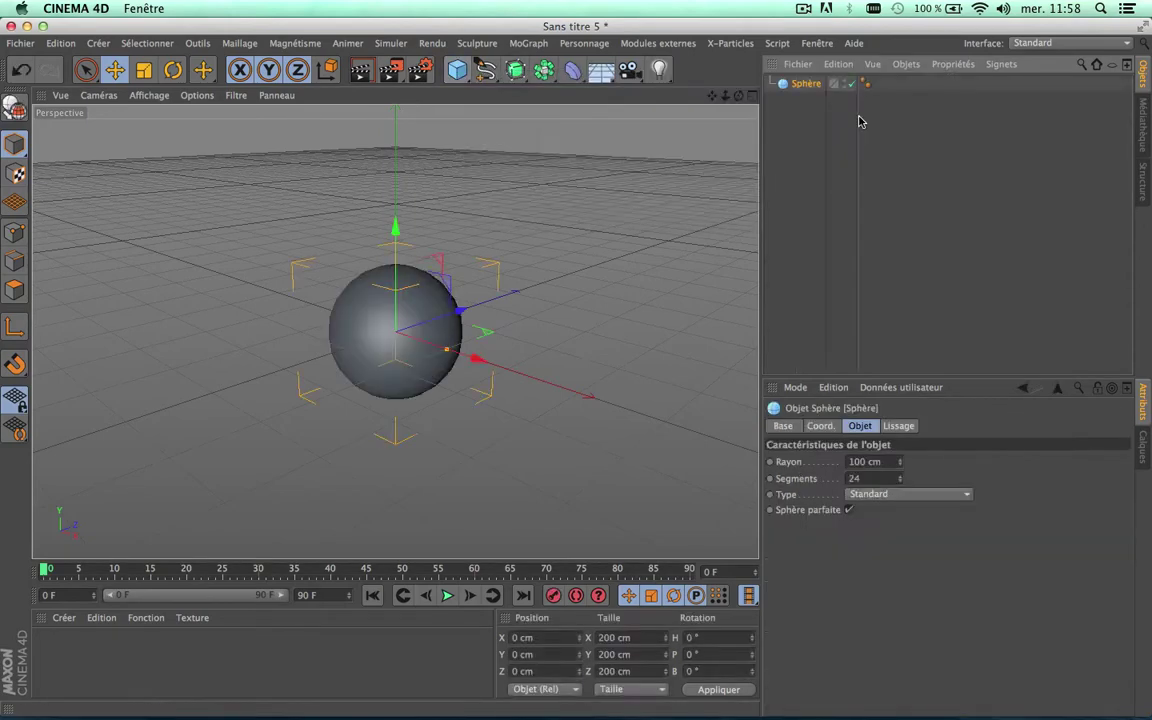
click(869, 478)
text(3)
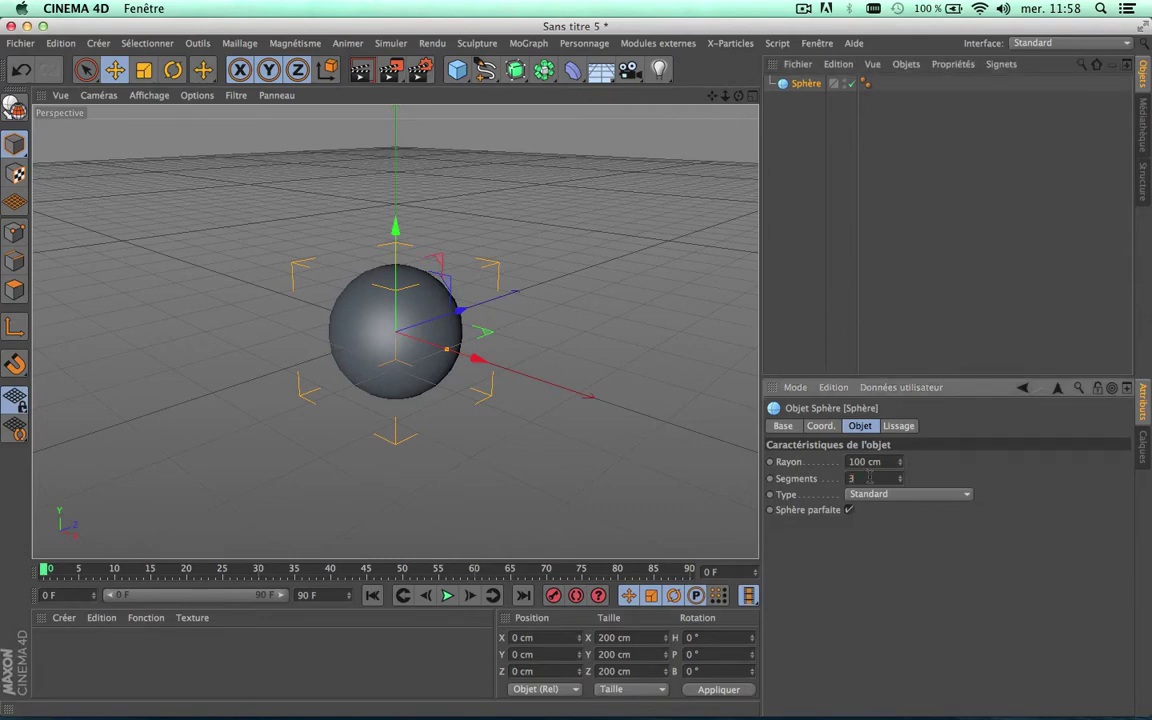
key(Return)
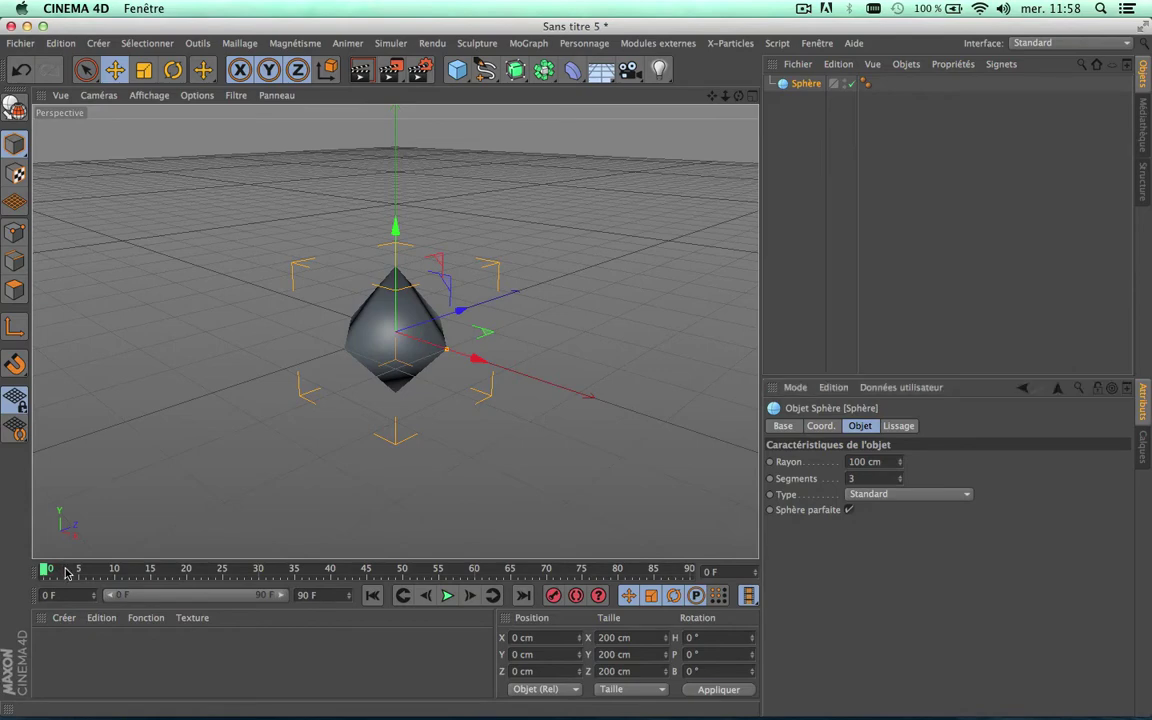
- Set the animation length to 40 frames and the sphere's radius to 0 cm at frame 0
click(322, 597)
text(40)
key(Return)
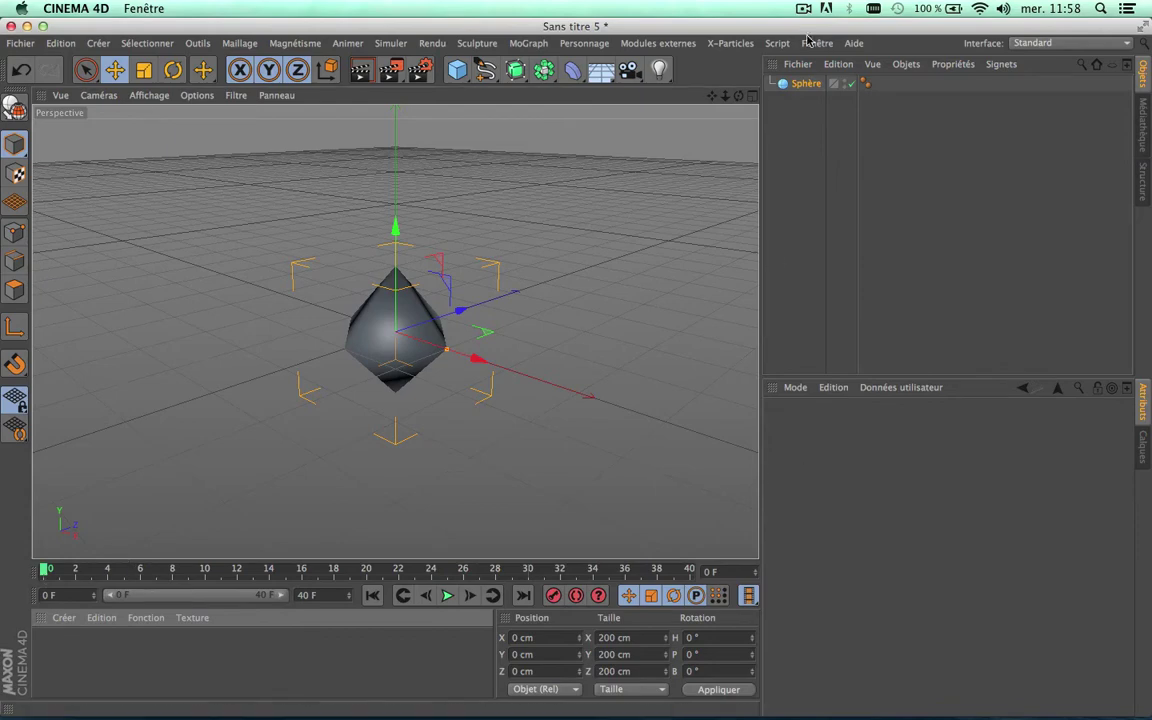
click(805, 83)
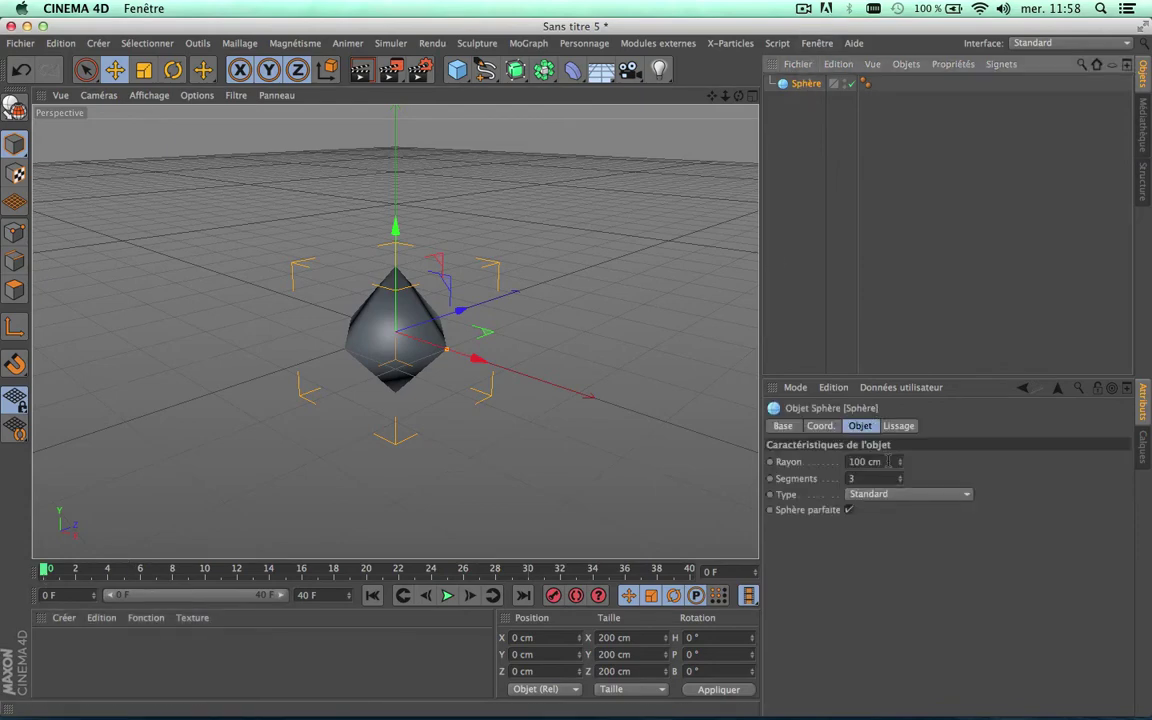
drag(901, 465, 775, 466)
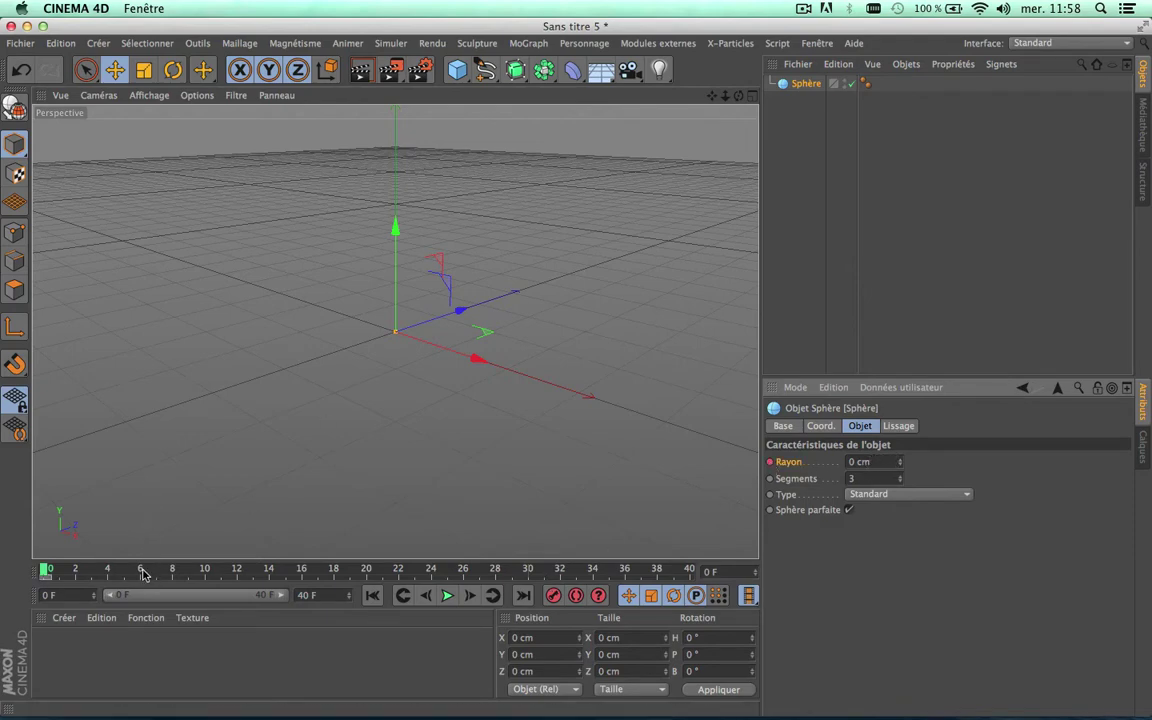
- Key the sphere's radius at 25 cm on frame 15 and back to 0 cm on frame 25
drag(143, 572, 283, 580)
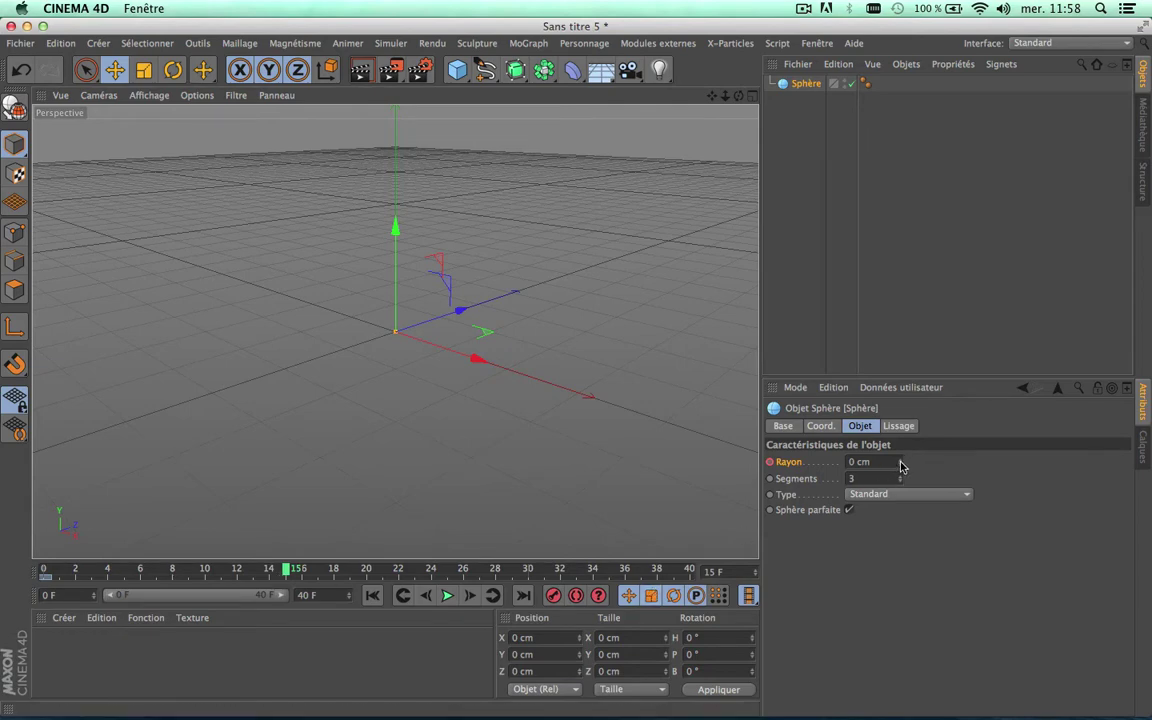
click(870, 462)
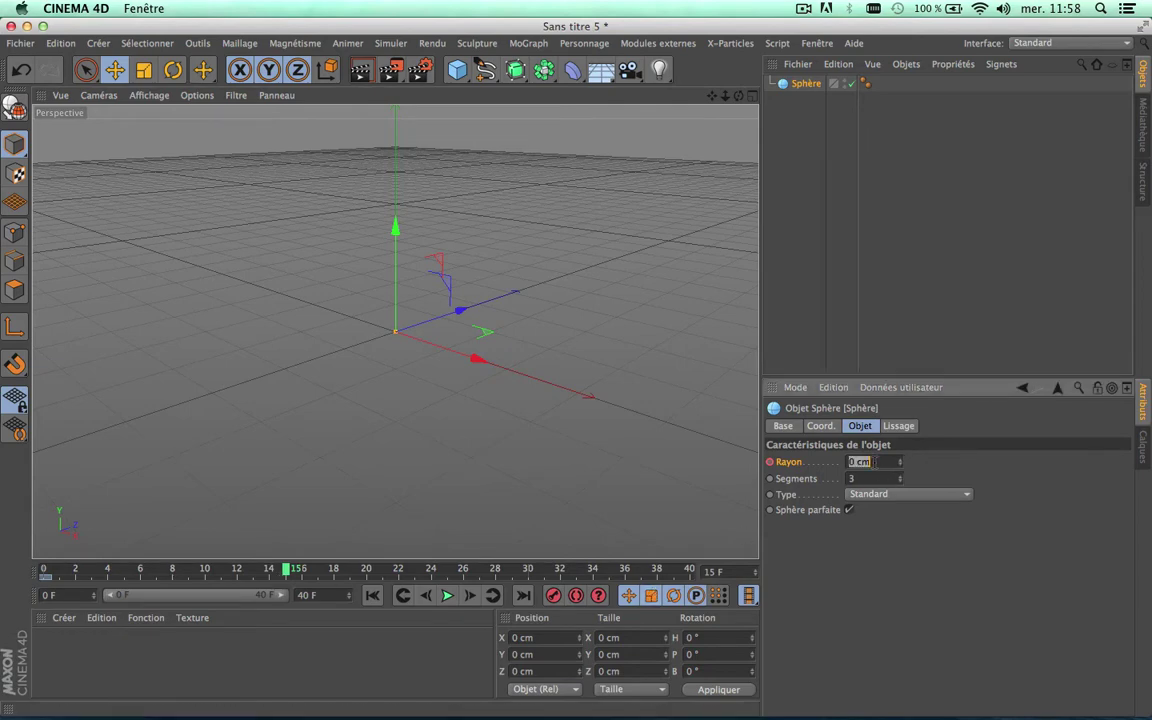
text(25)
key(Return)
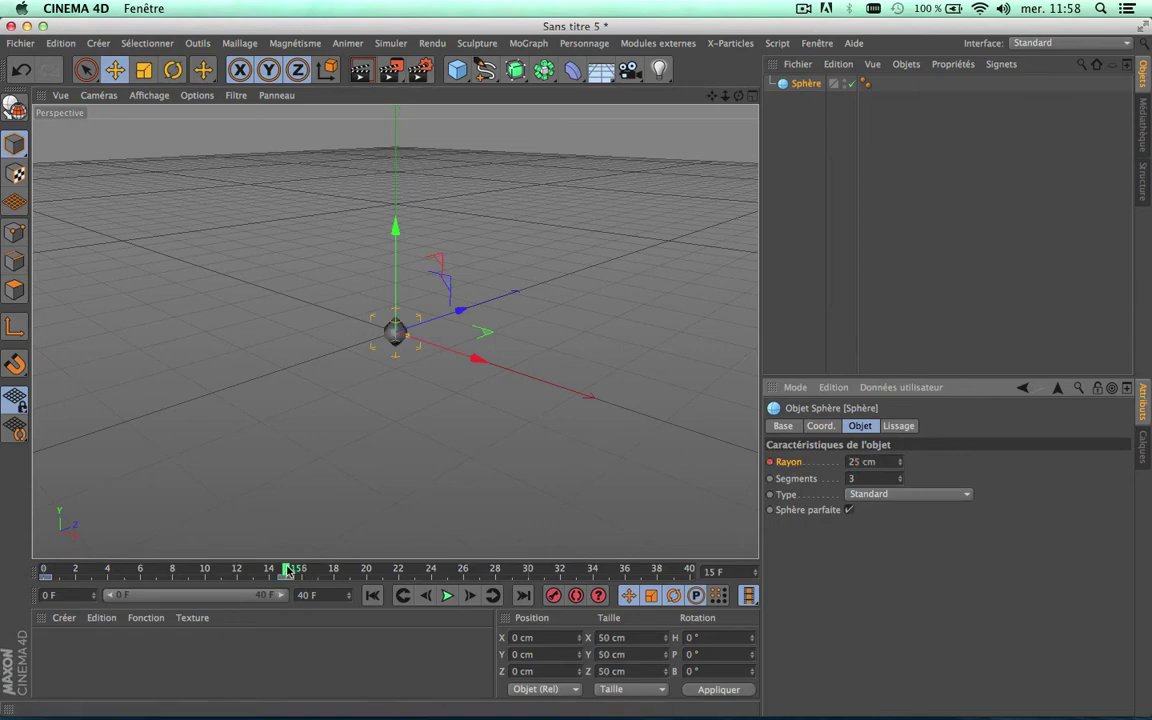
drag(287, 570, 447, 576)
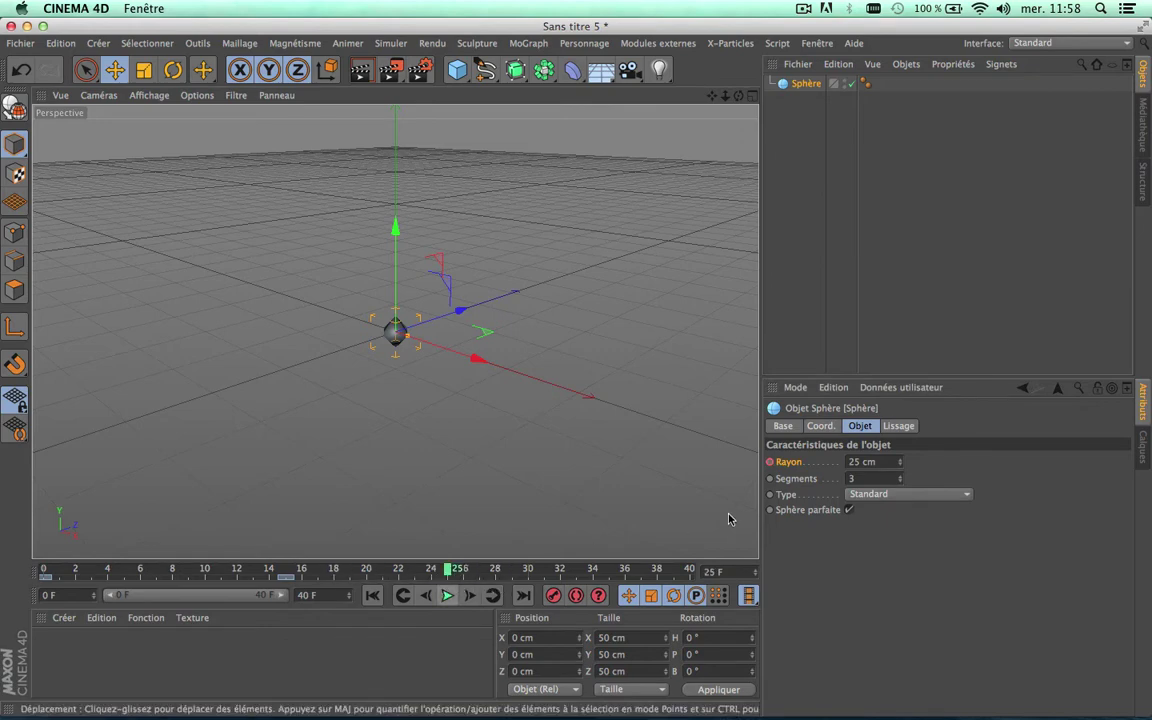
drag(899, 464, 773, 466)
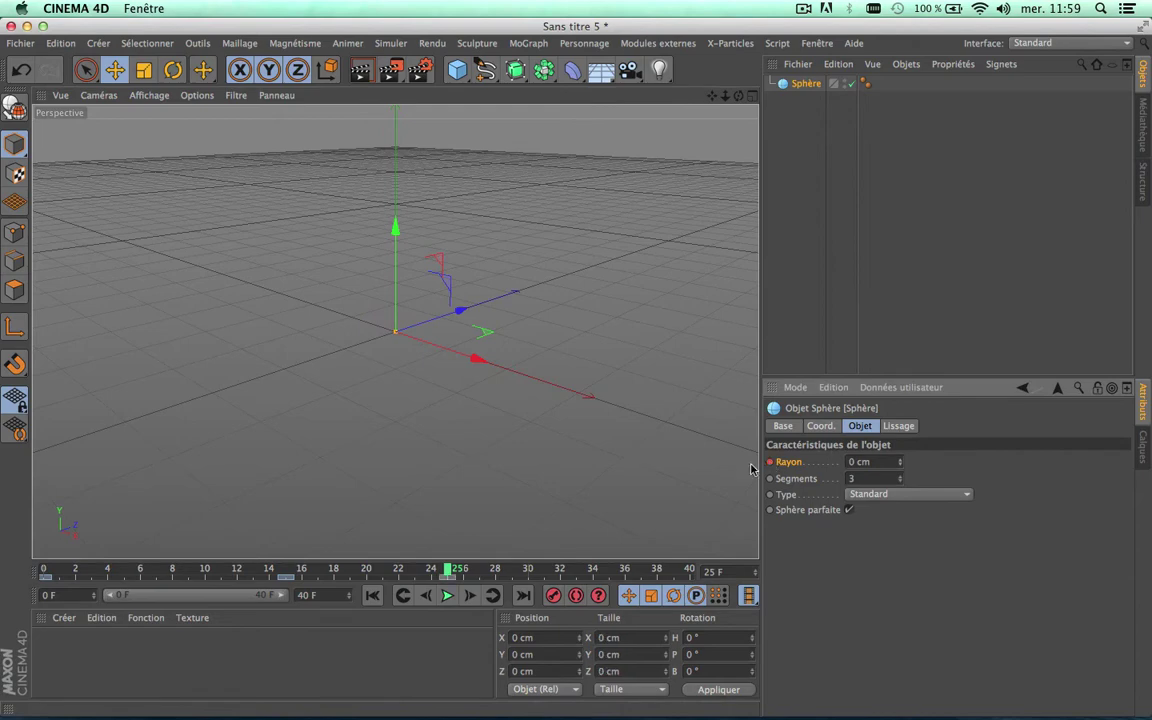
click(372, 596)
click(447, 596)
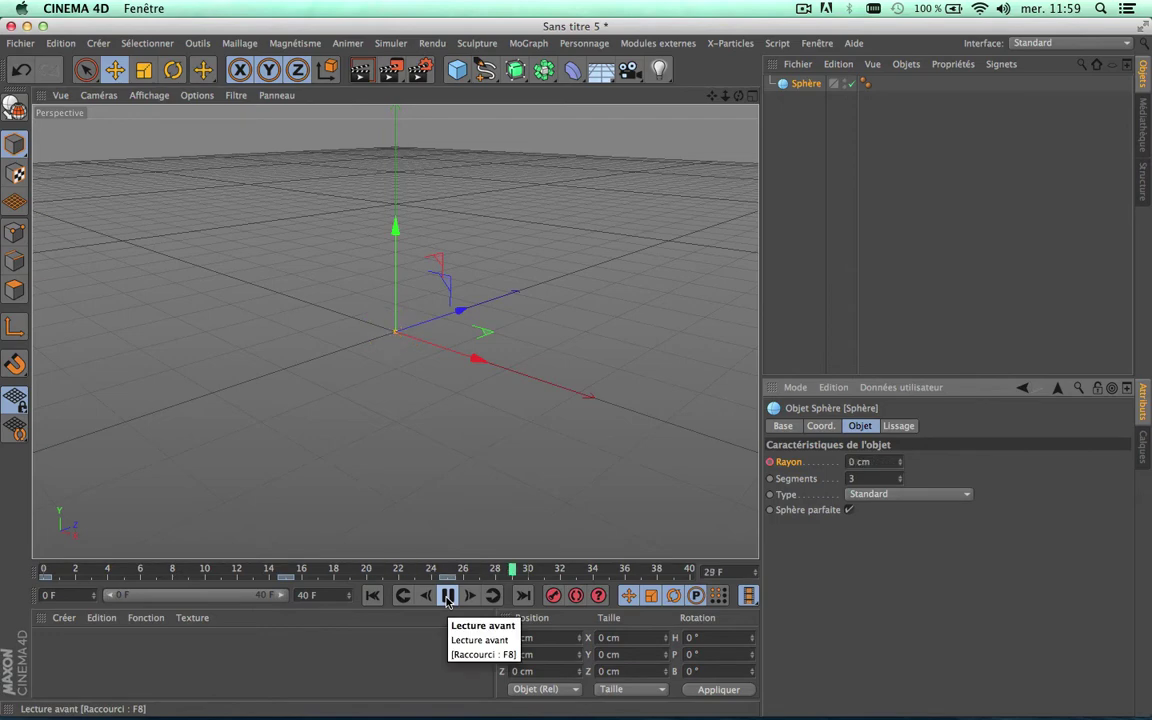
click(447, 596)
drag(208, 571, 301, 571)
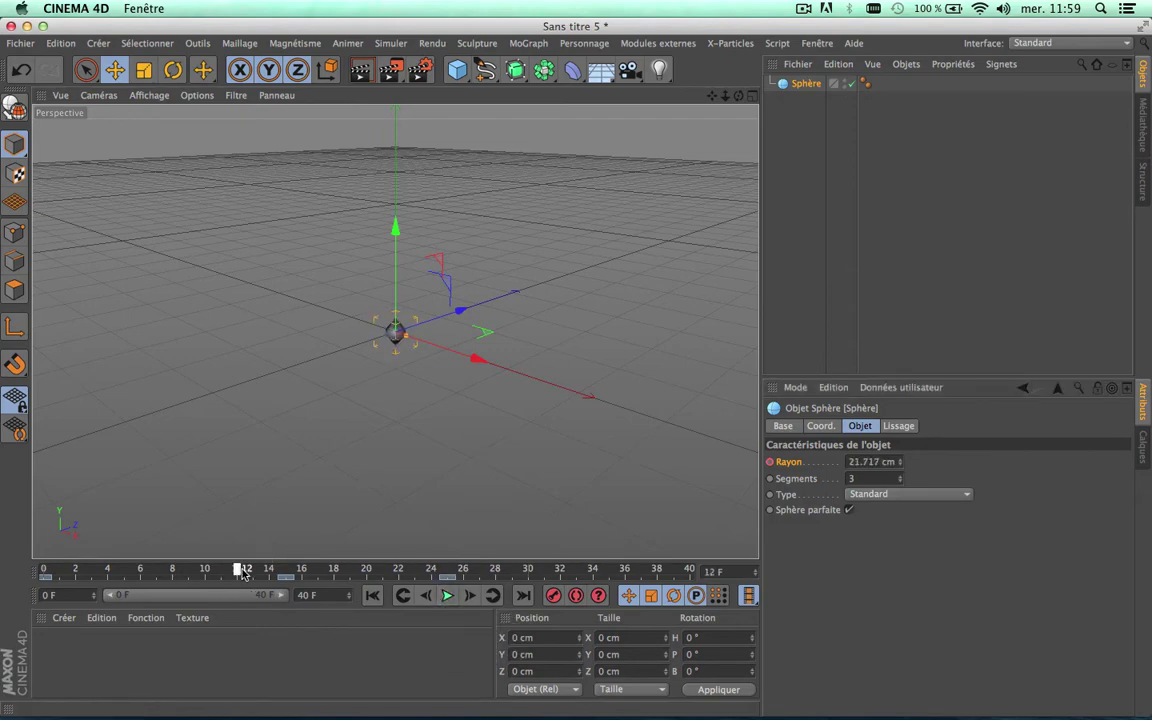
alt+drag(355, 393, 370, 353)
scroll(370, 353, up, 3)
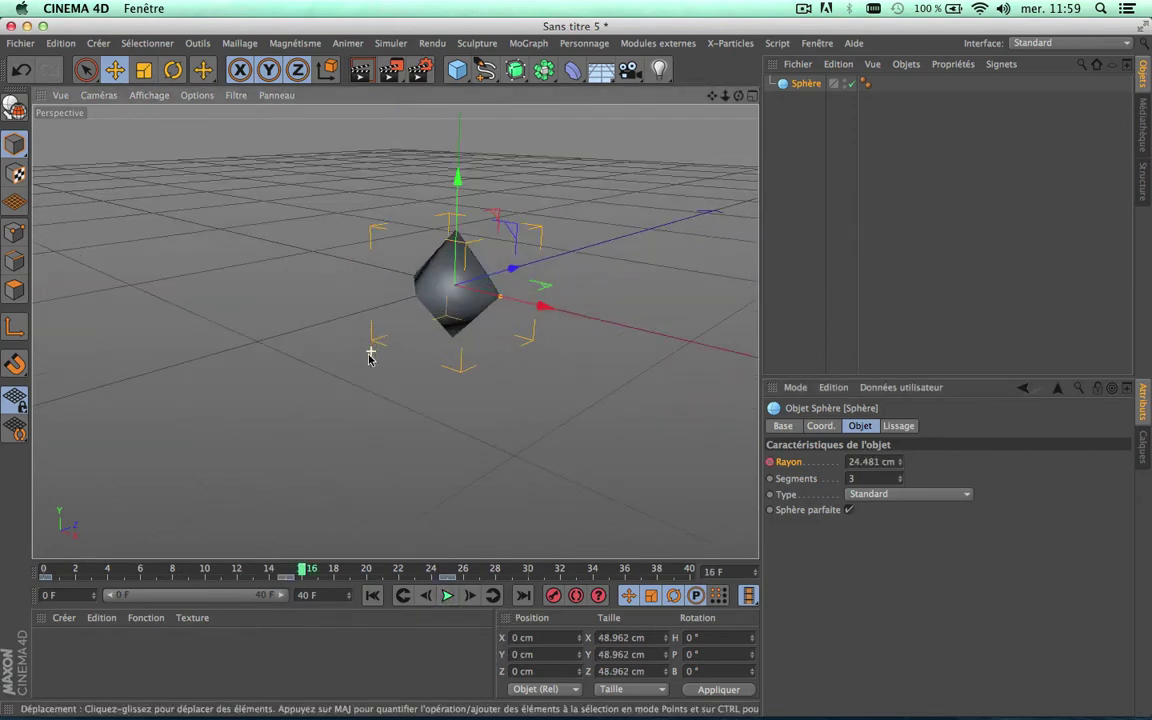
drag(301, 571, 2, 490)
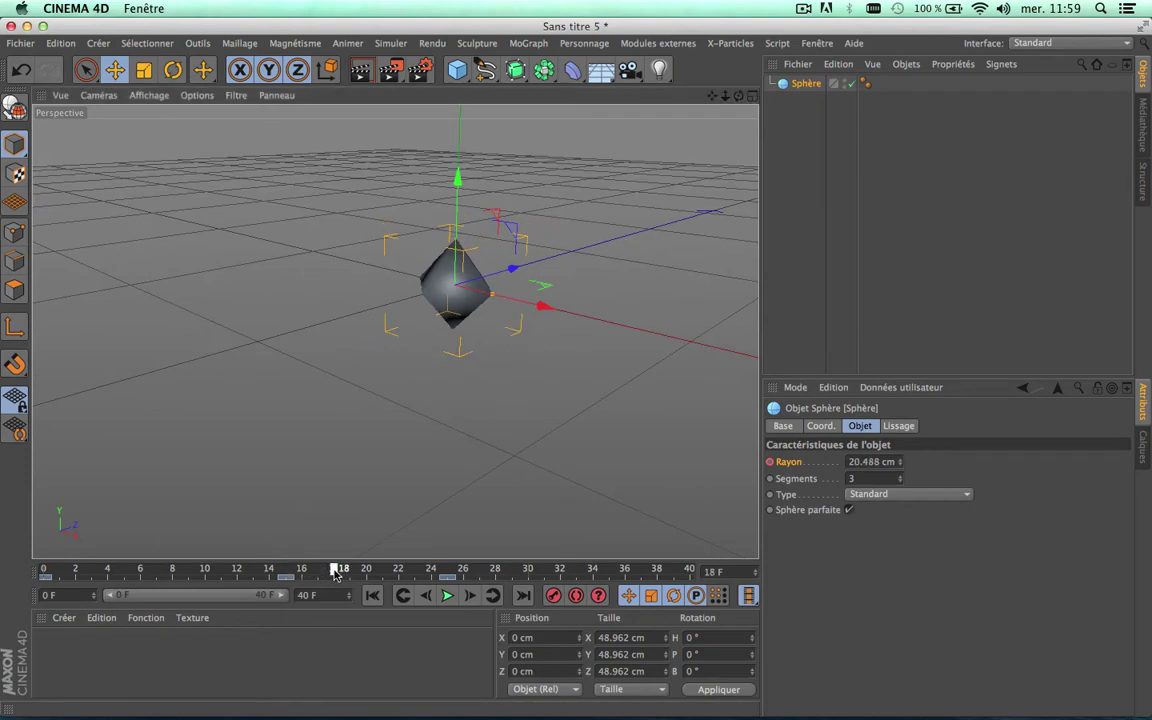
click(447, 596)
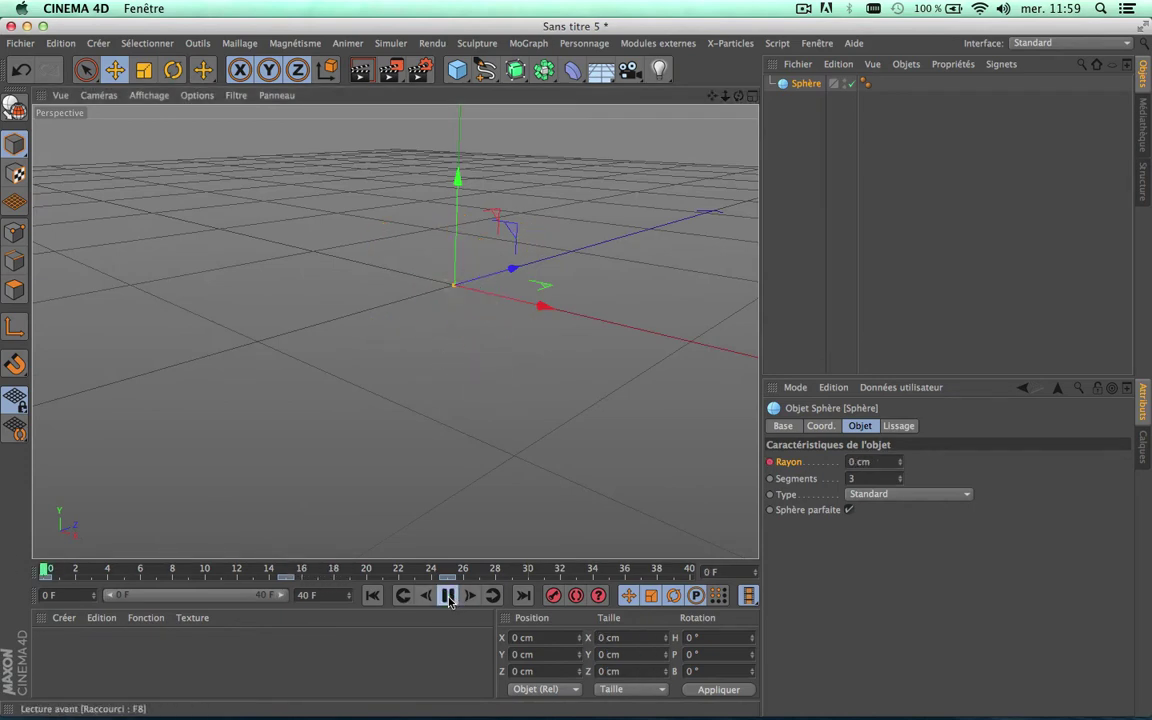
click(447, 596)
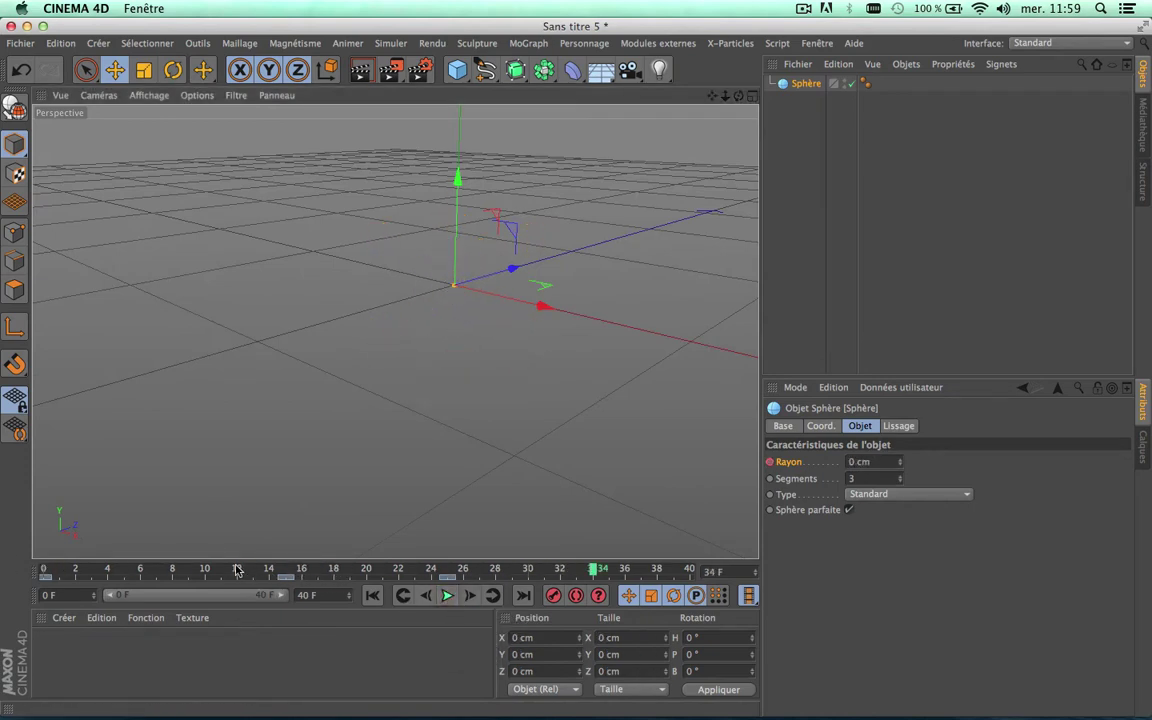
mouse_move(335, 568)
mouse_down()
mouse_move(392, 578)
mouse_move(347, 604)
mouse_up()
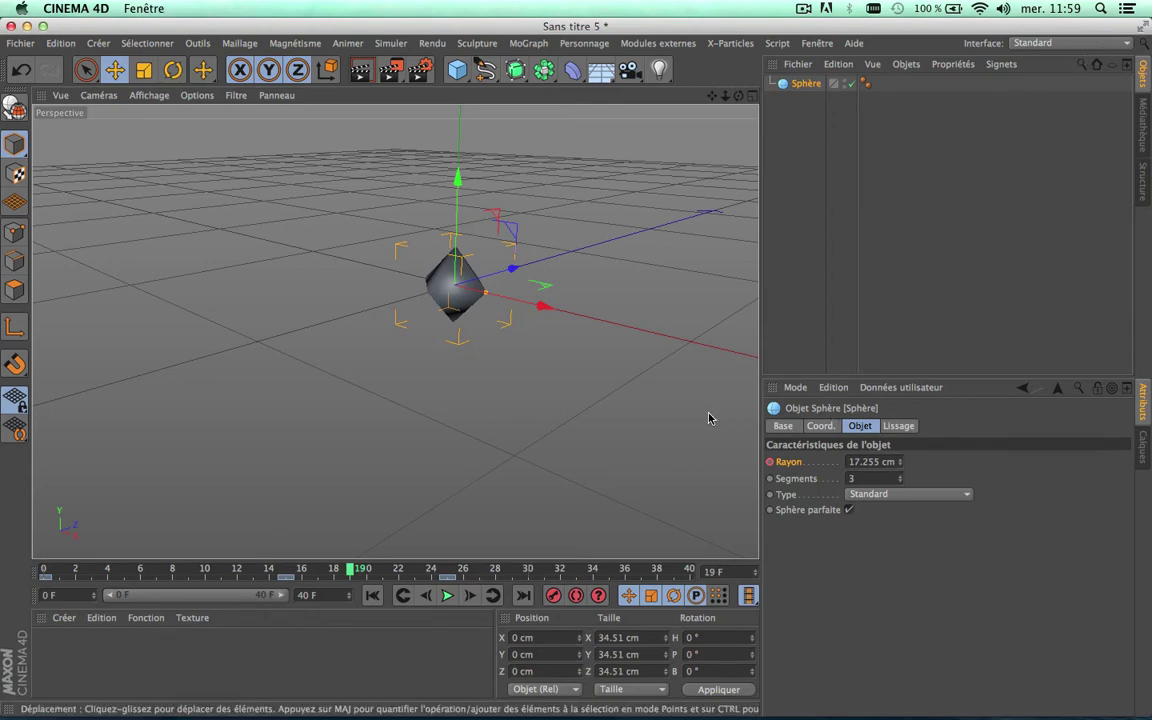
- Switch to the Animation layout, select the sphere's three keys and show them as F-Curves
click(1083, 46)
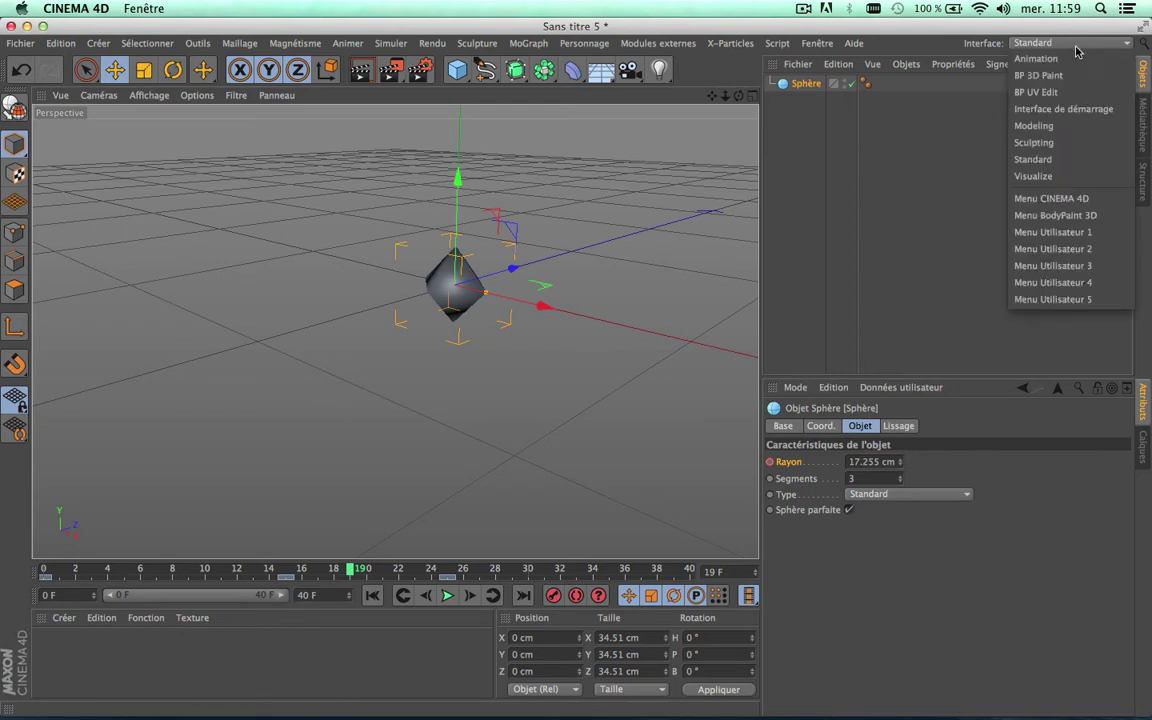
click(1036, 59)
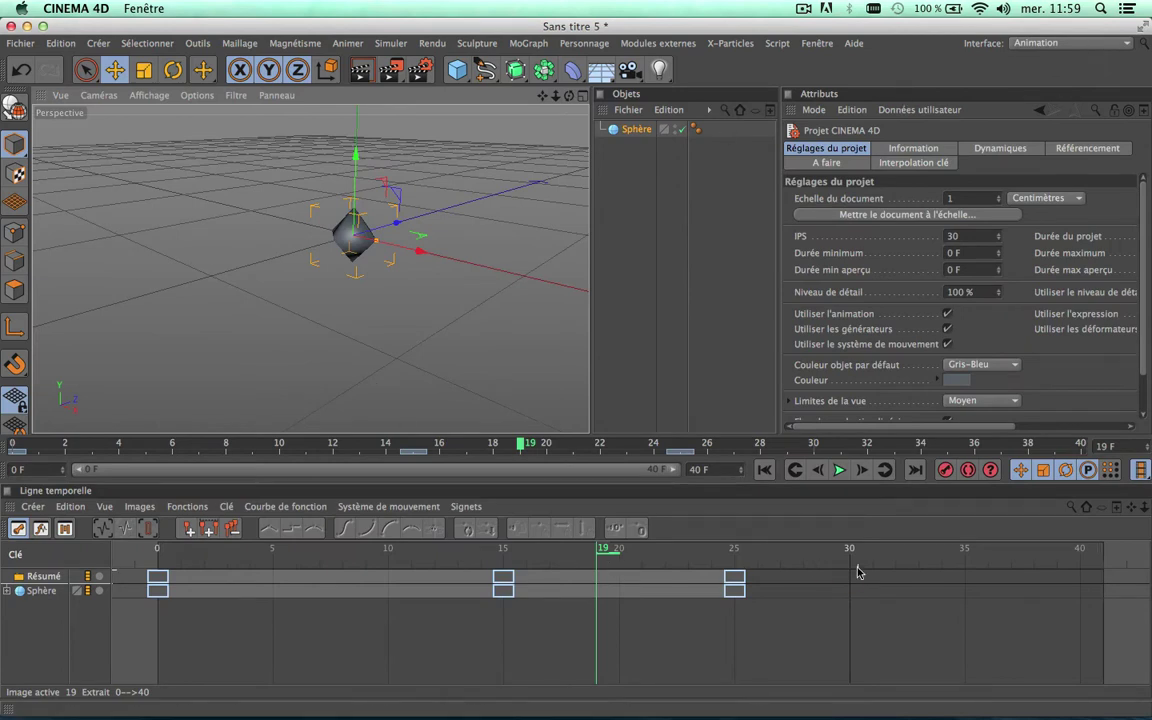
click(729, 578)
drag(729, 578, 138, 648)
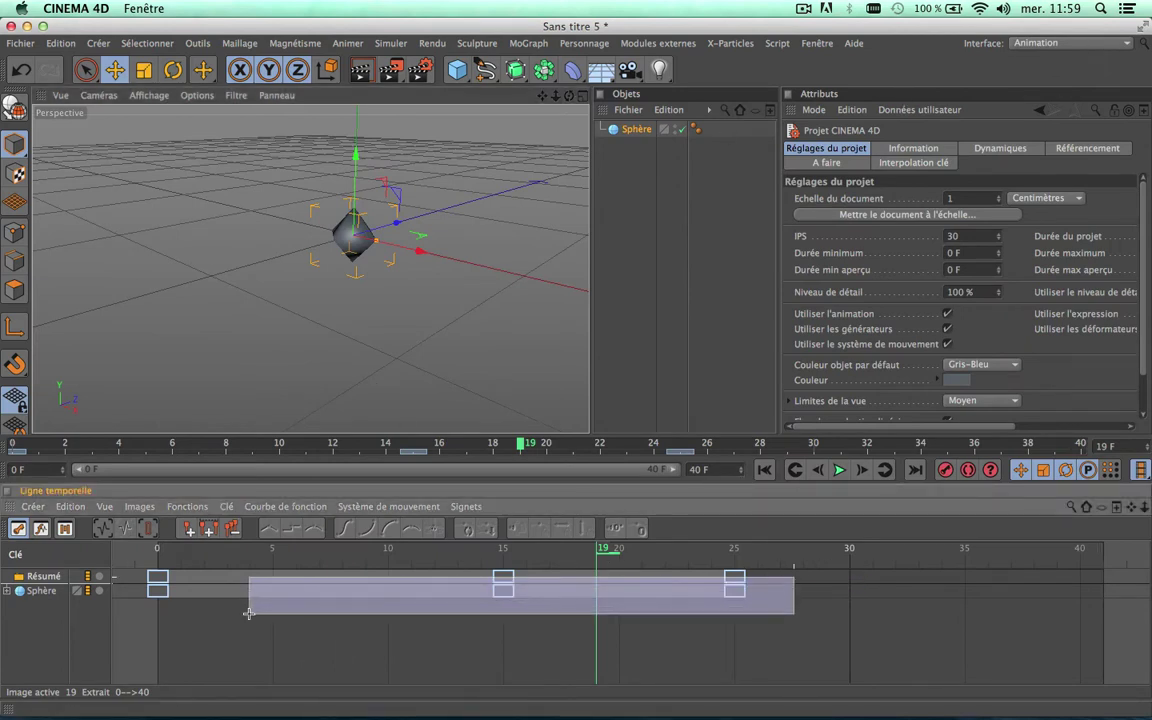
click(41, 530)
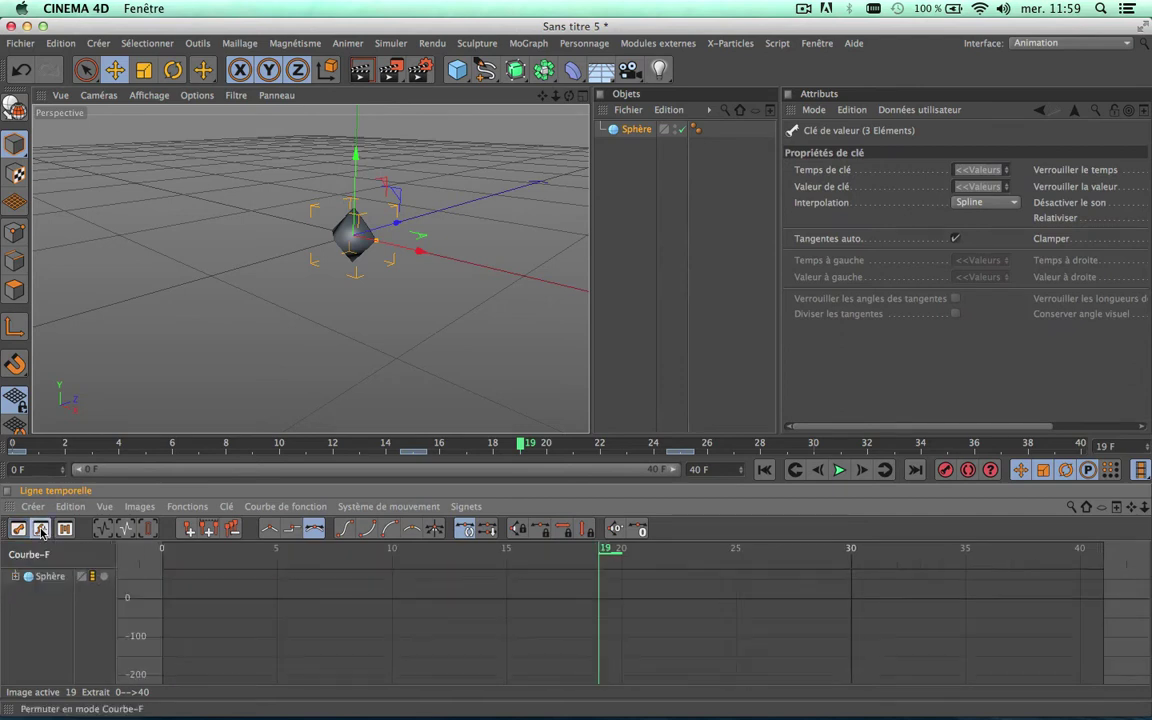
- Display the Sphère's Rayon track curve in the Timeline
scroll(170, 634, up, 3)
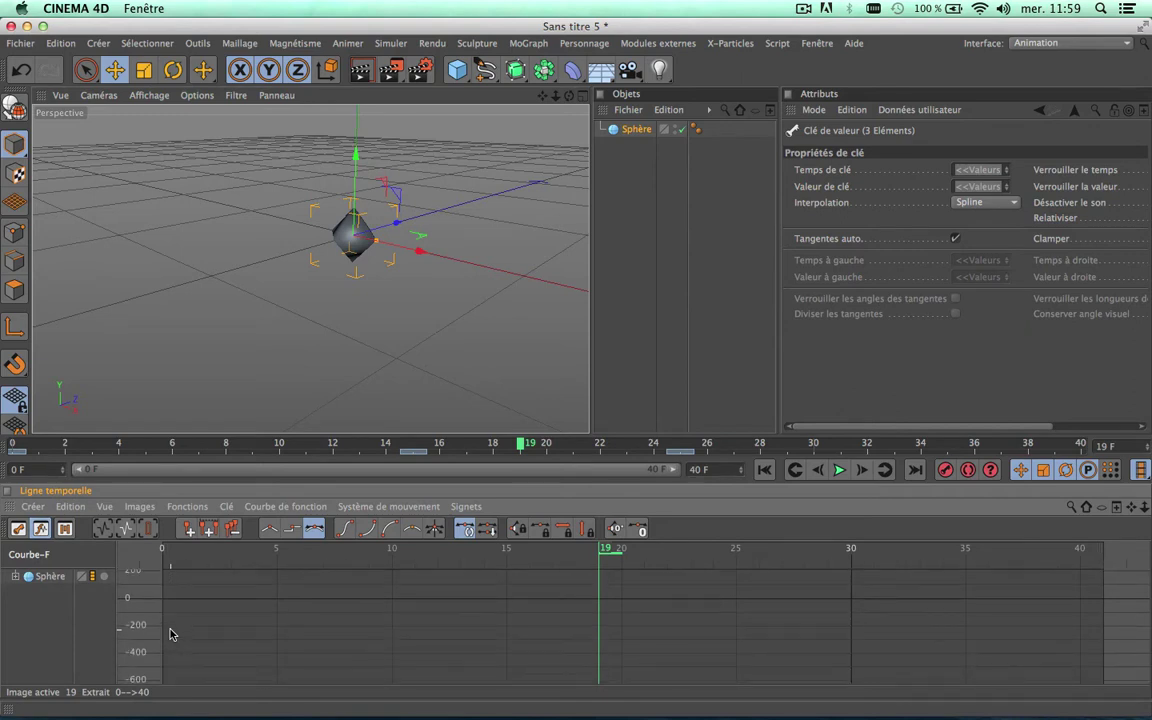
scroll(170, 634, up, 1)
scroll(170, 634, up, 1)
scroll(170, 634, up, 1)
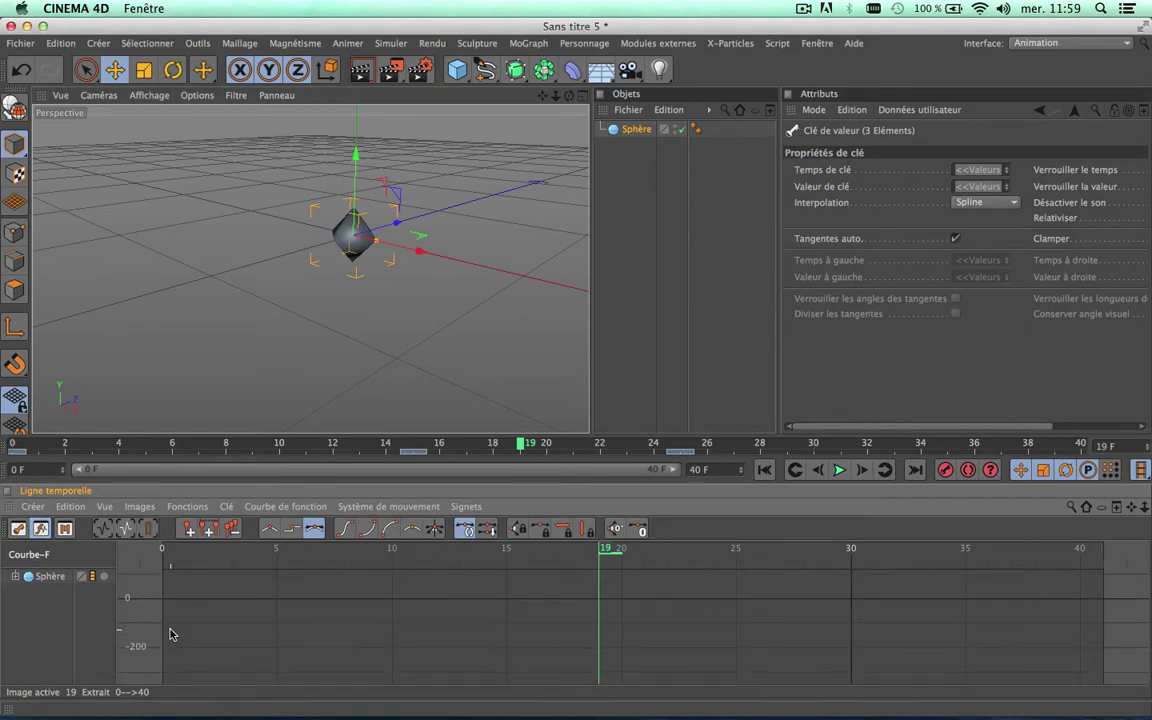
scroll(170, 634, up, 1)
scroll(170, 632, down, 2)
scroll(170, 632, down, 2)
scroll(170, 632, down, 5)
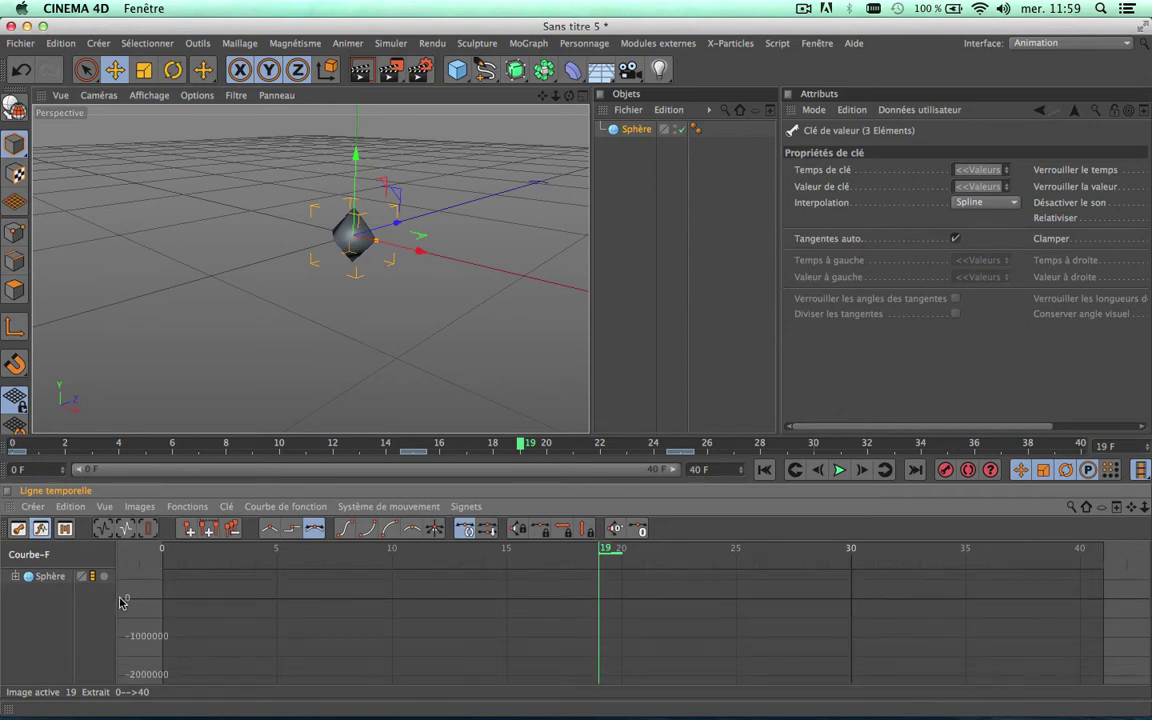
scroll(140, 606, up, 5)
scroll(140, 606, up, 3)
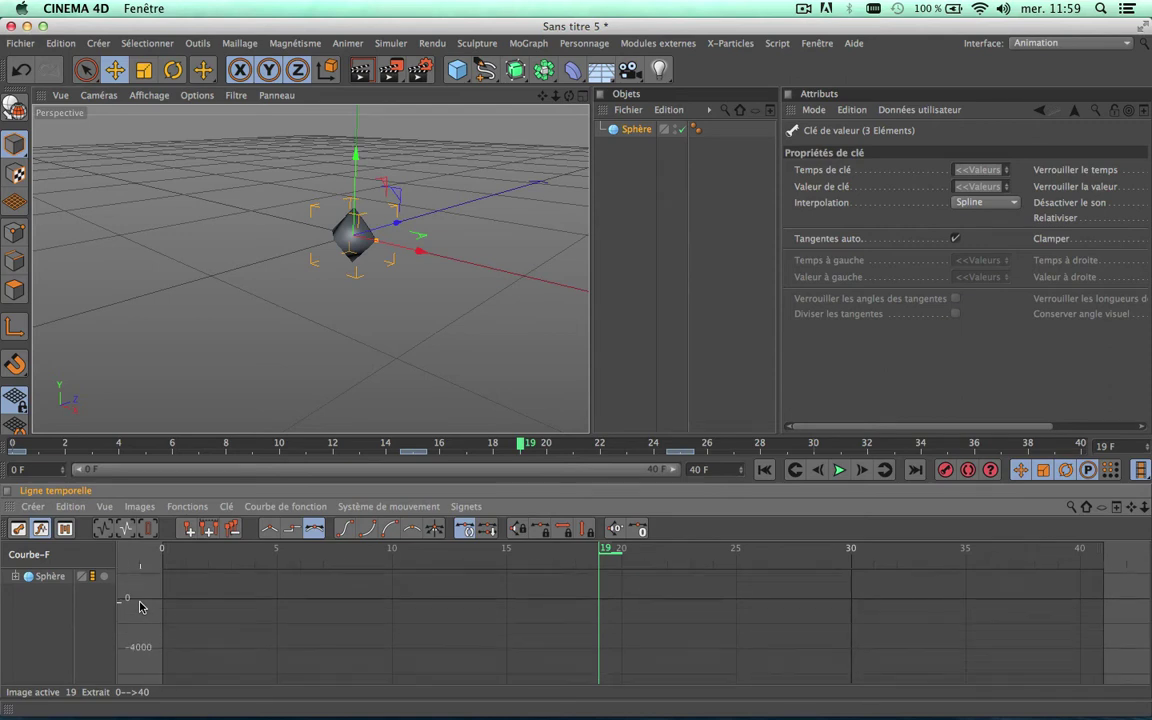
scroll(140, 606, up, 2)
scroll(140, 606, up, 2)
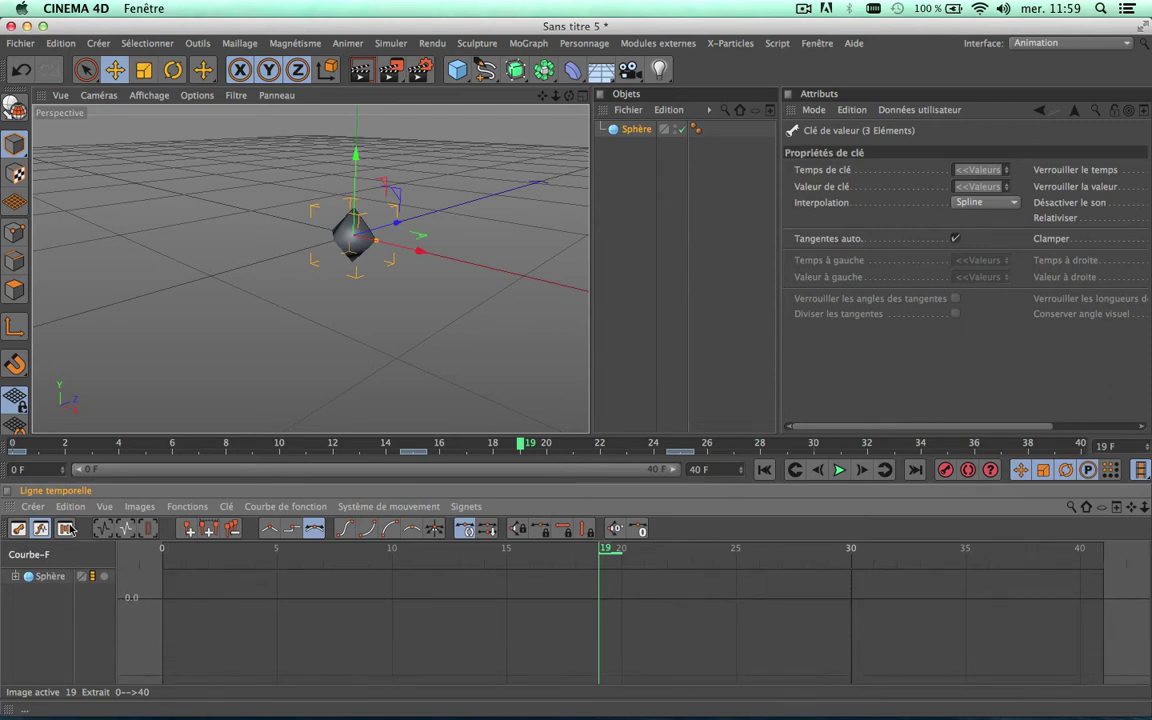
click(44, 577)
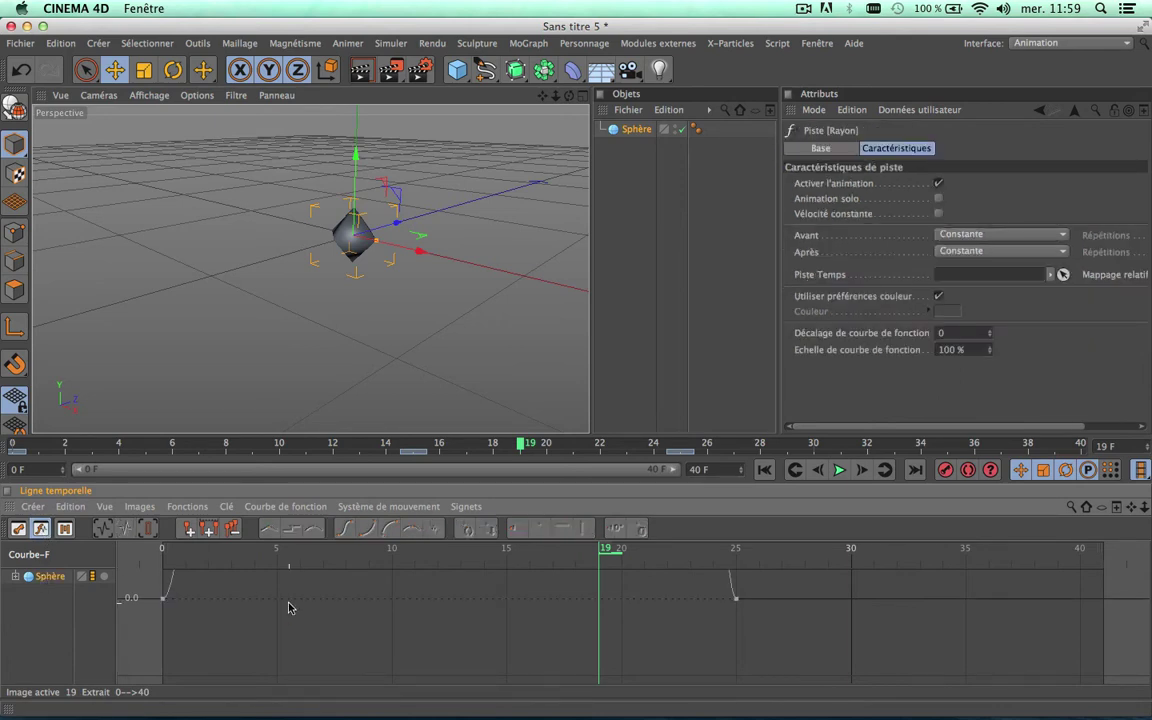
- Stretch the frame-0 radius key's tangent to ease the start of the curve
click(17, 530)
click(41, 530)
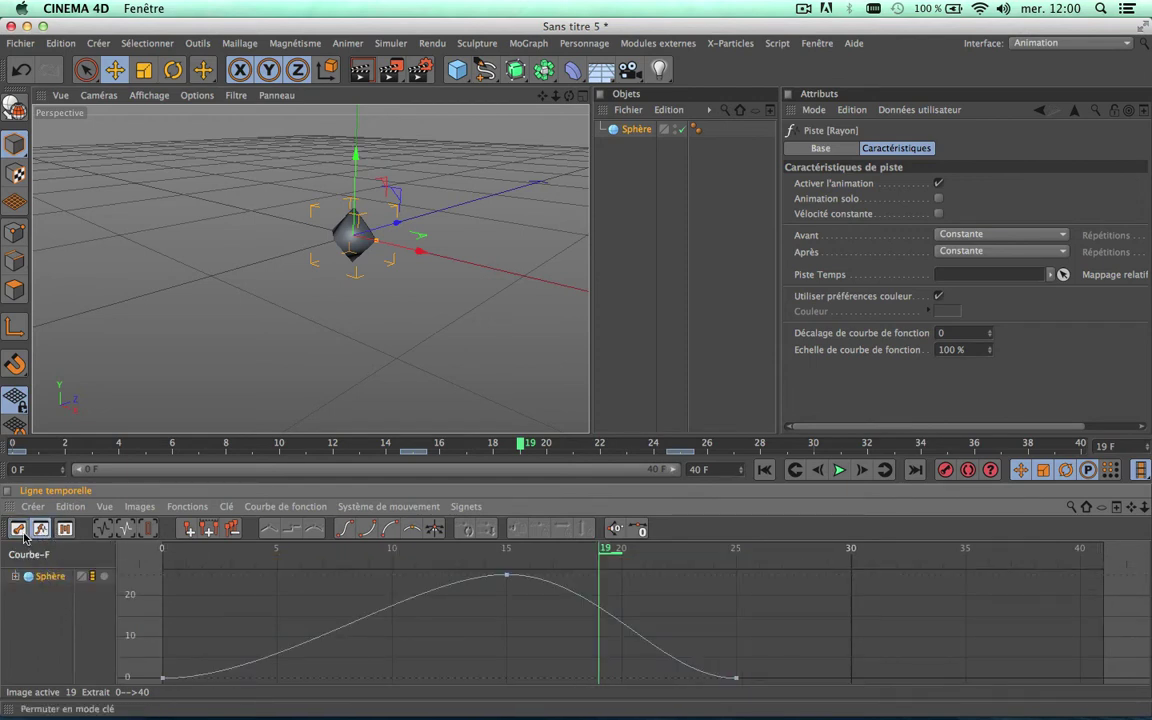
key(Tab)
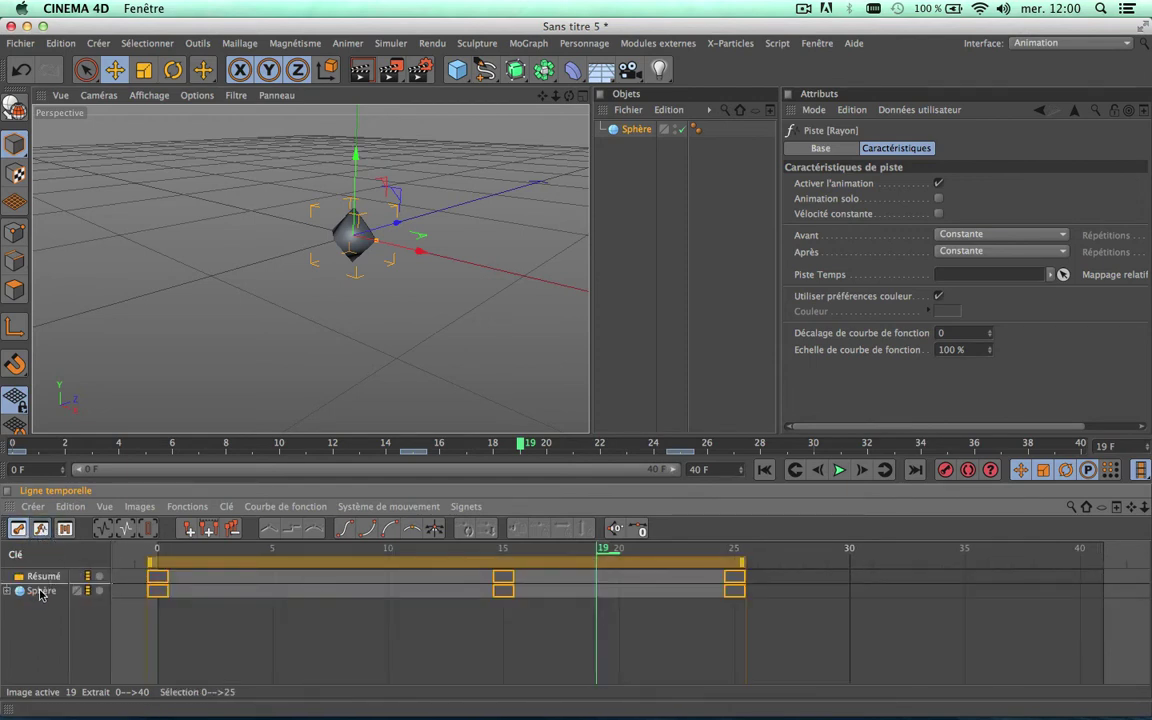
click(41, 530)
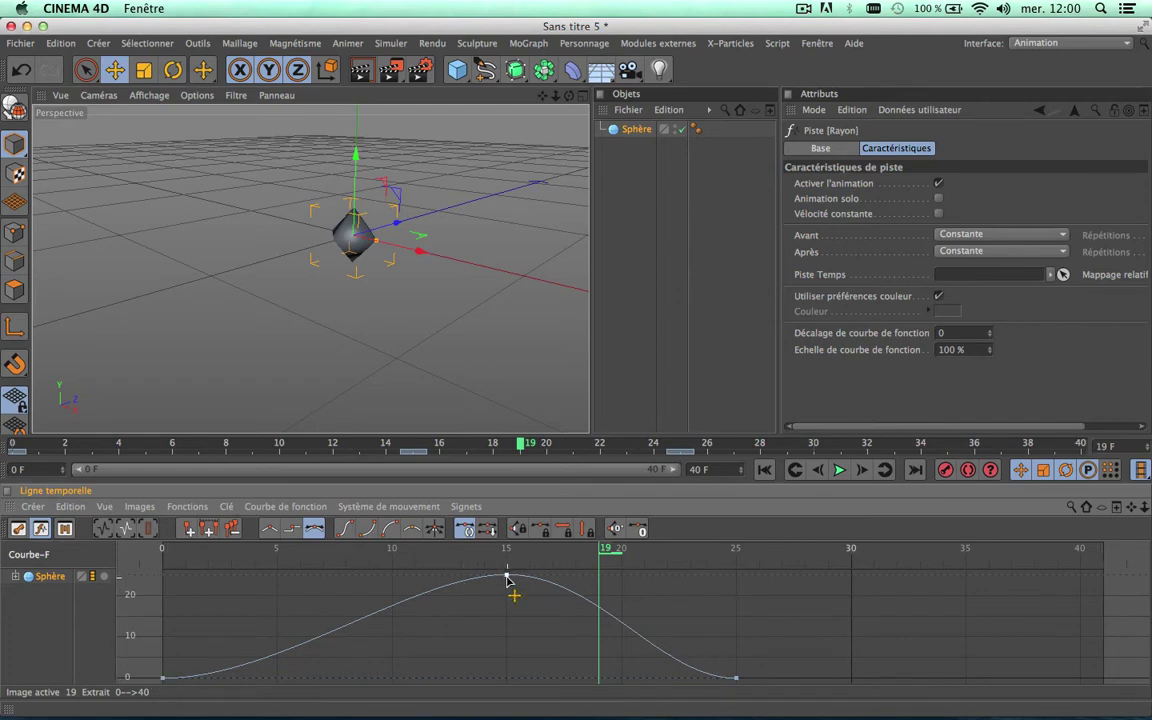
click(162, 677)
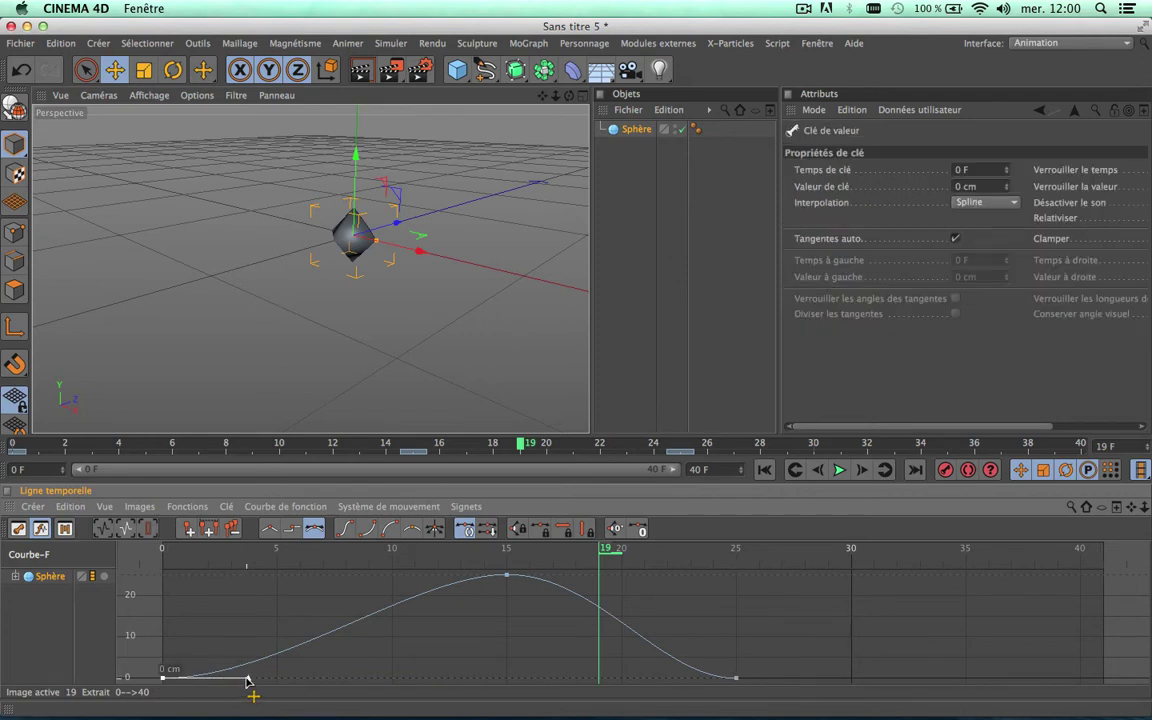
drag(248, 680, 254, 612)
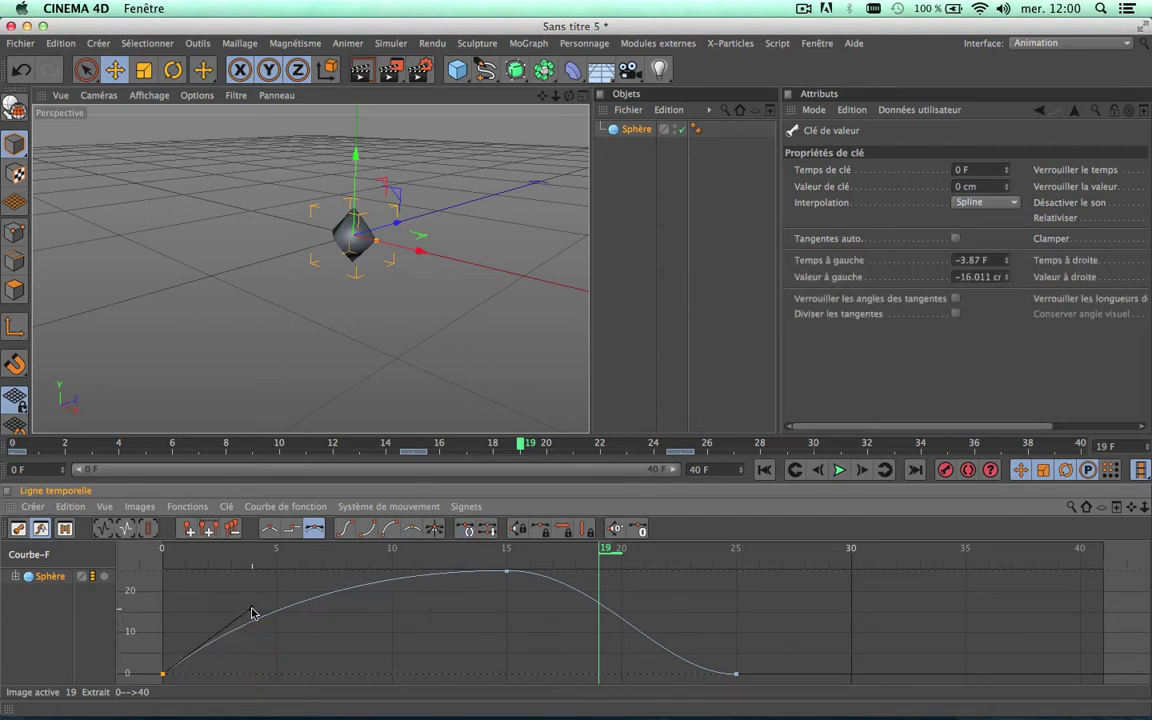
- Split the frame-15 peak key's tangents, pulling the right handle down for a sharp drop
click(493, 578)
click(506, 572)
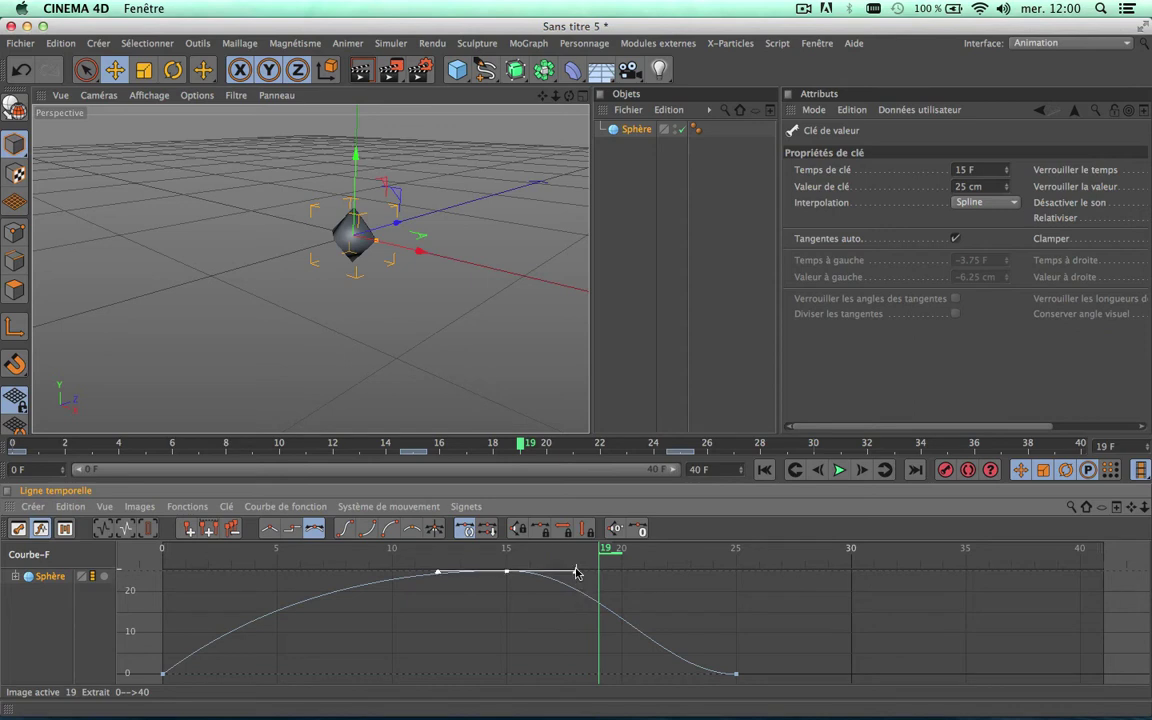
mouse_move(575, 573)
mouse_down()
mouse_move(550, 650)
mouse_move(584, 625)
mouse_move(545, 663)
mouse_move(567, 632)
mouse_up()
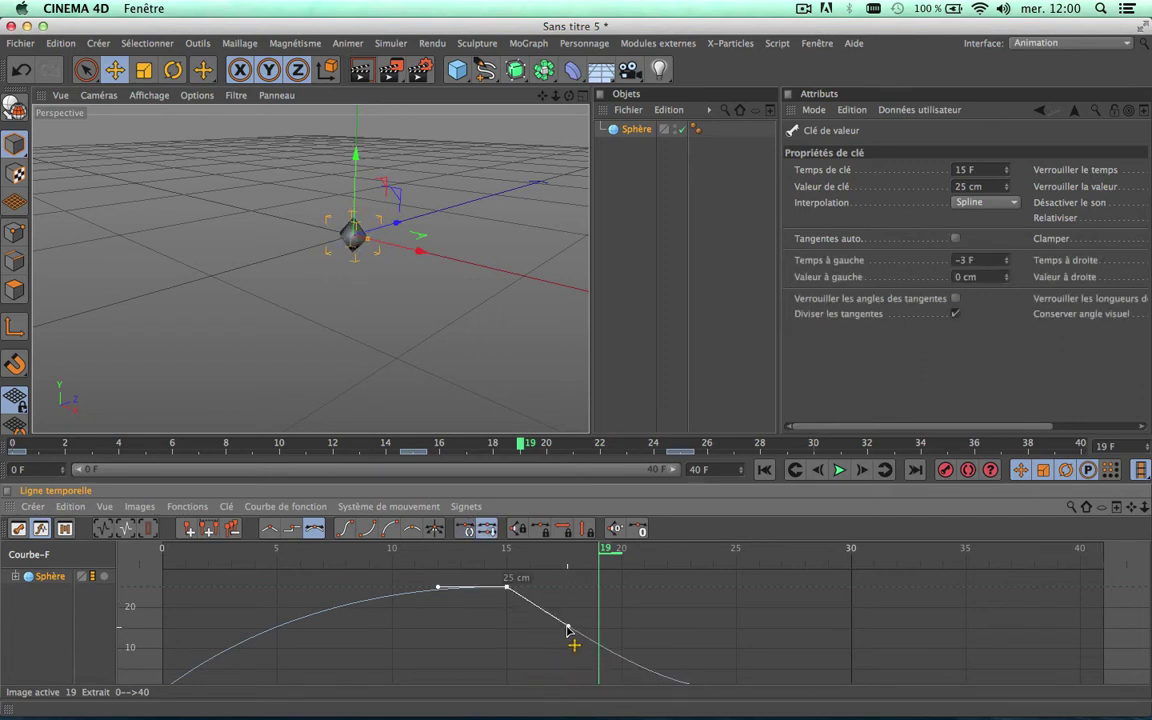
key(ctrl+z)
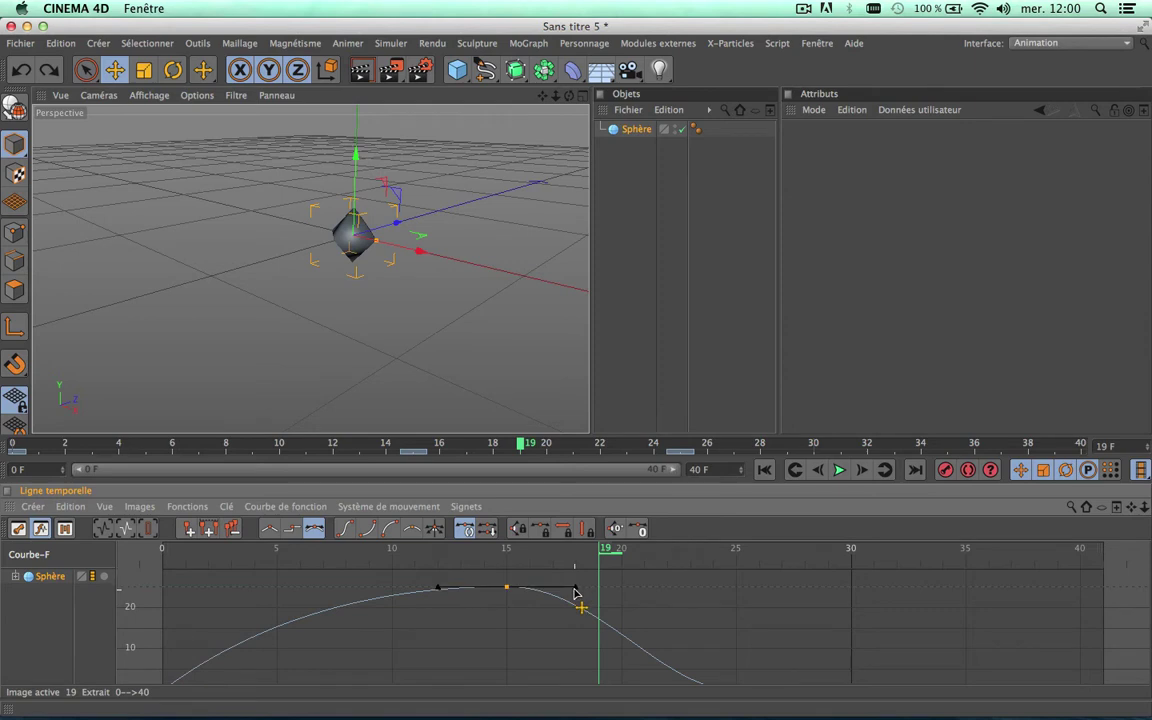
mouse_move(567, 587)
mouse_down()
mouse_move(568, 622)
mouse_move(548, 650)
mouse_move(558, 618)
mouse_move(568, 630)
mouse_move(545, 661)
mouse_move(527, 674)
mouse_move(524, 665)
mouse_up()
key(ctrl+z)
click(506, 587)
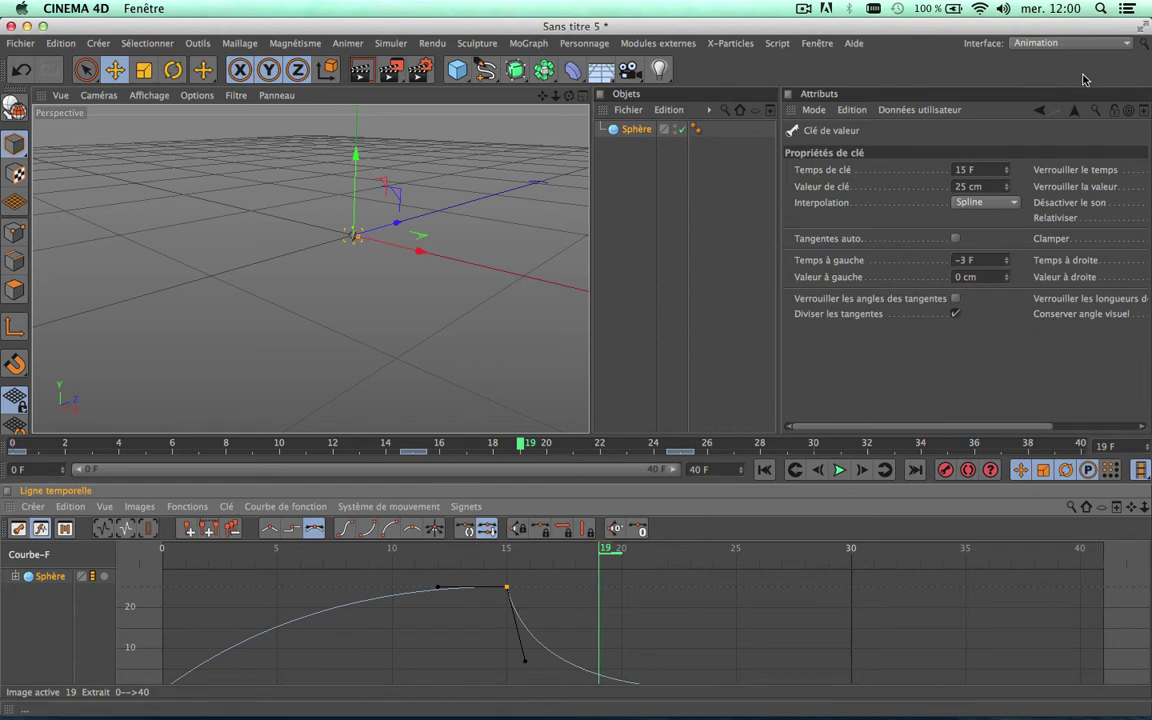
click(1092, 46)
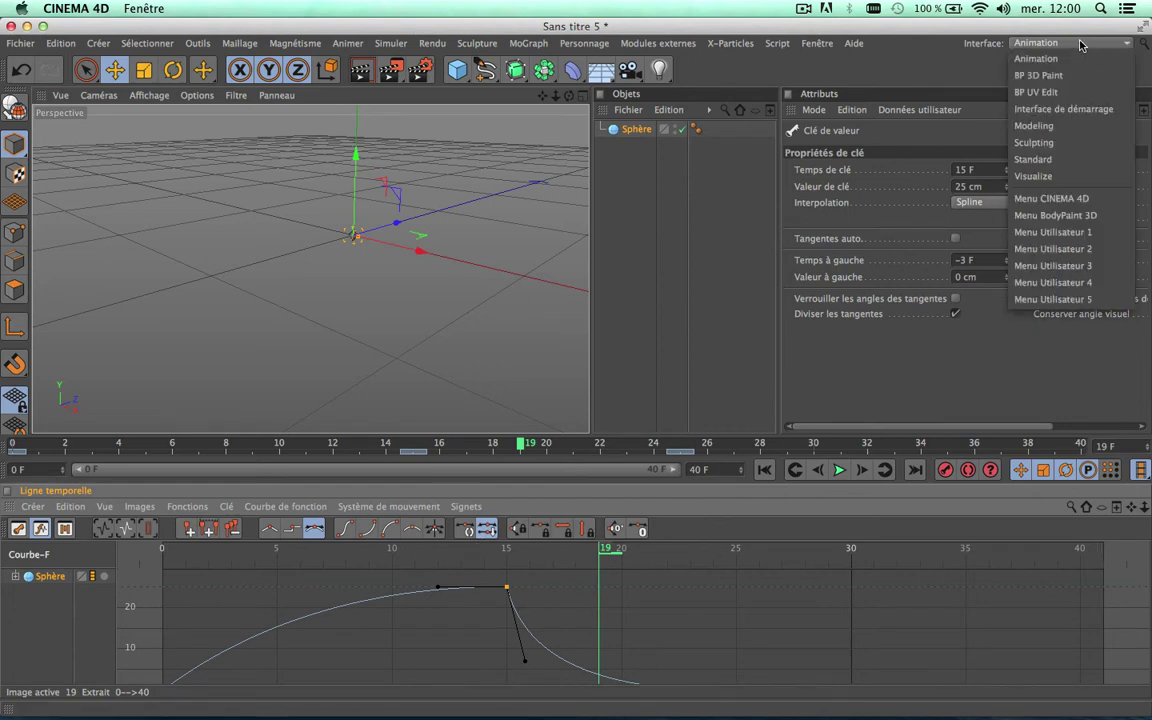
- Return to the Standard layout and preview the radius animation from frame 0
click(1059, 161)
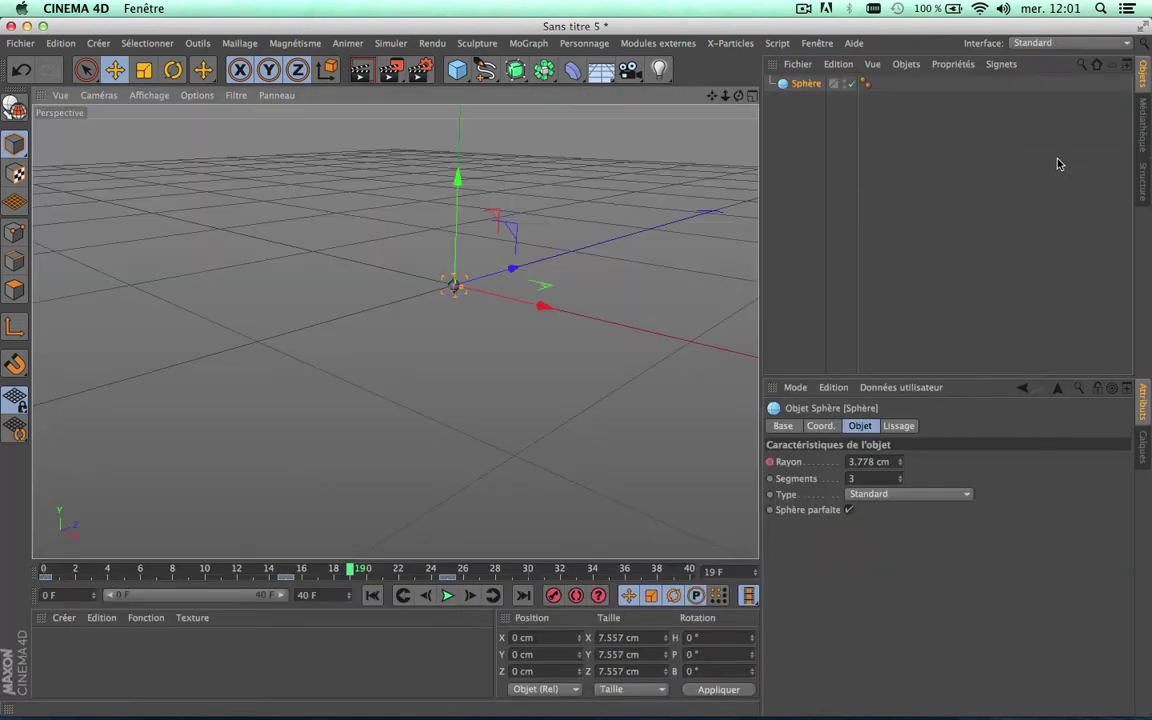
key(shift+f)
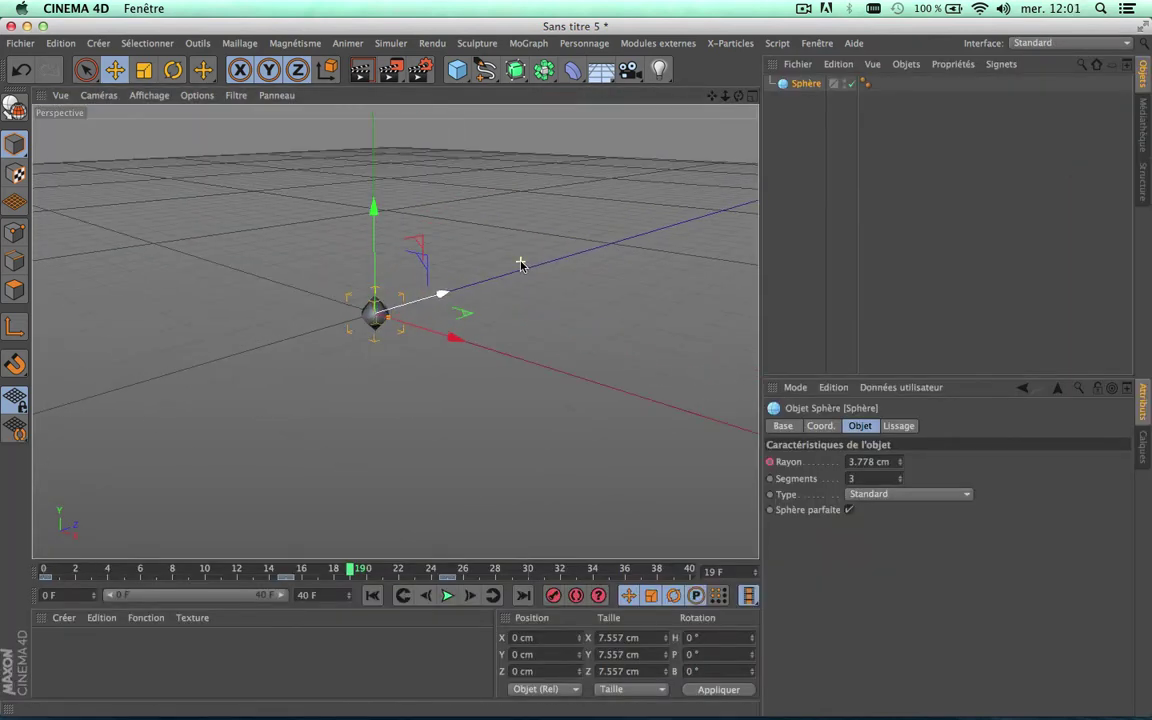
click(447, 595)
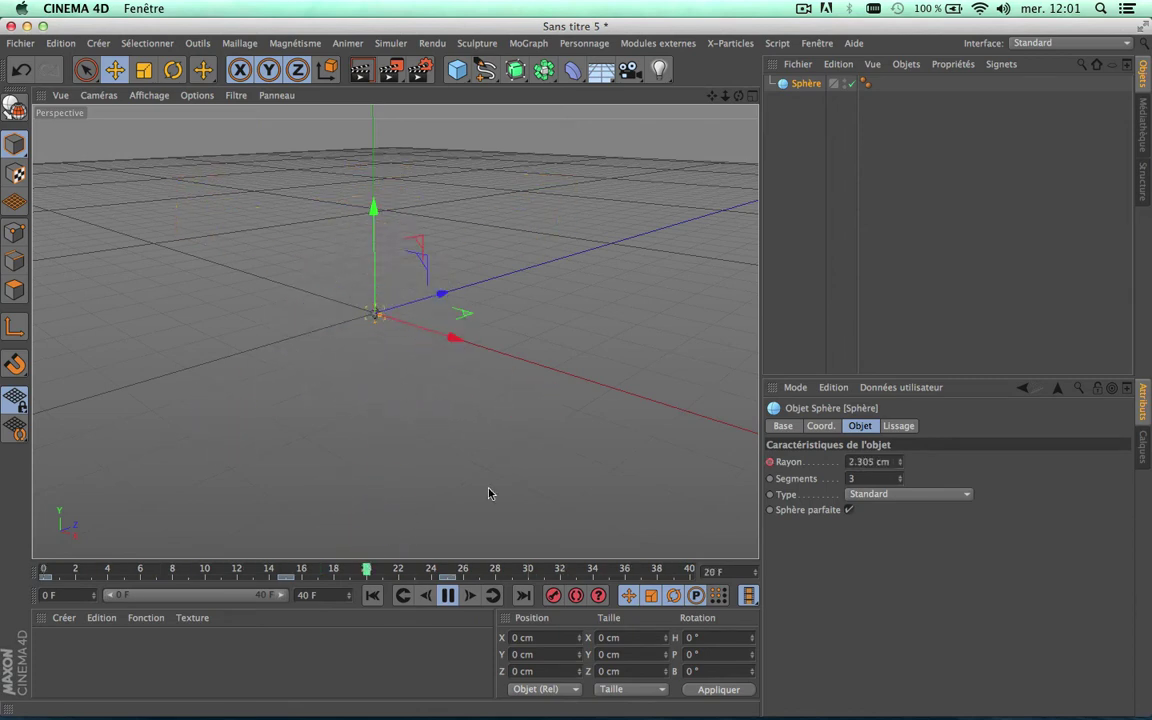
click(447, 597)
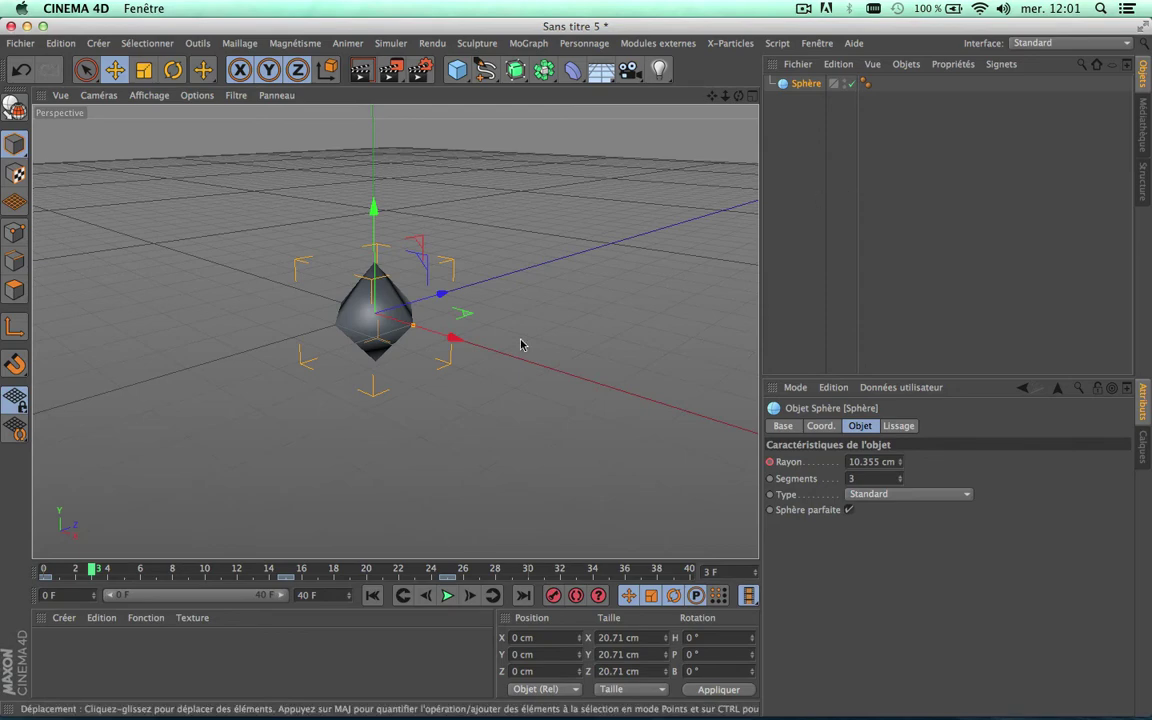
scroll(520, 343, down, 3)
scroll(520, 343, up, 3)
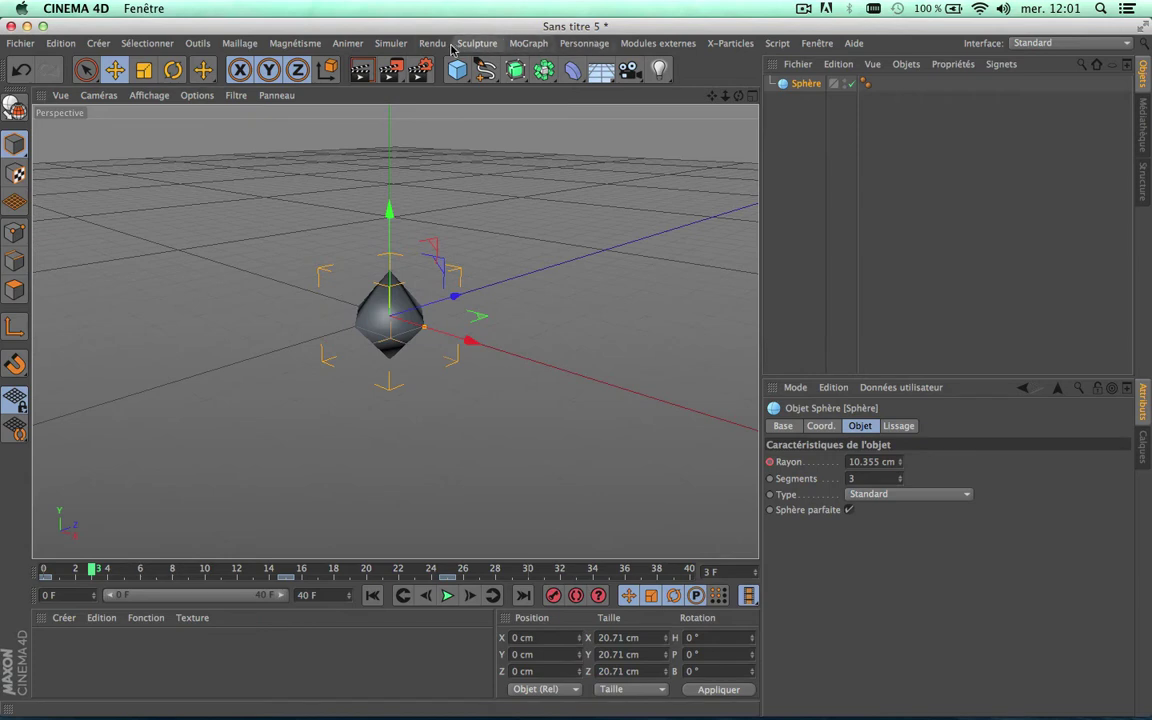
- Nest the sphere inside a new MoGraph Cloner
click(528, 43)
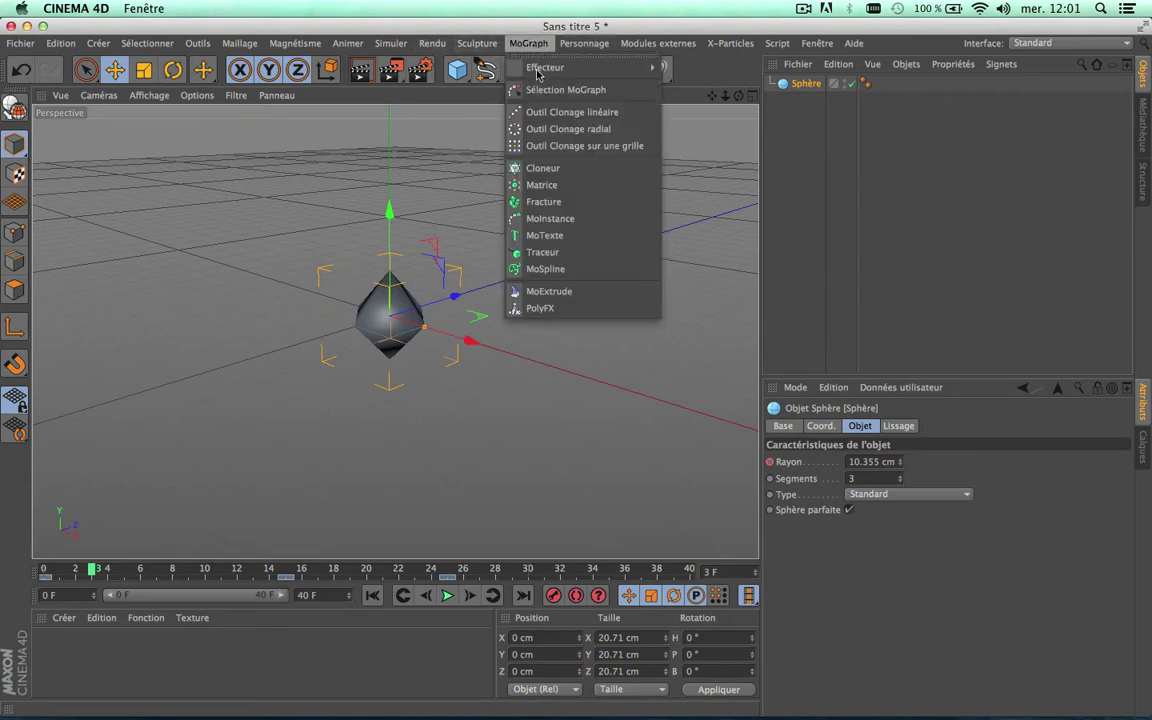
click(543, 168)
drag(805, 100, 810, 86)
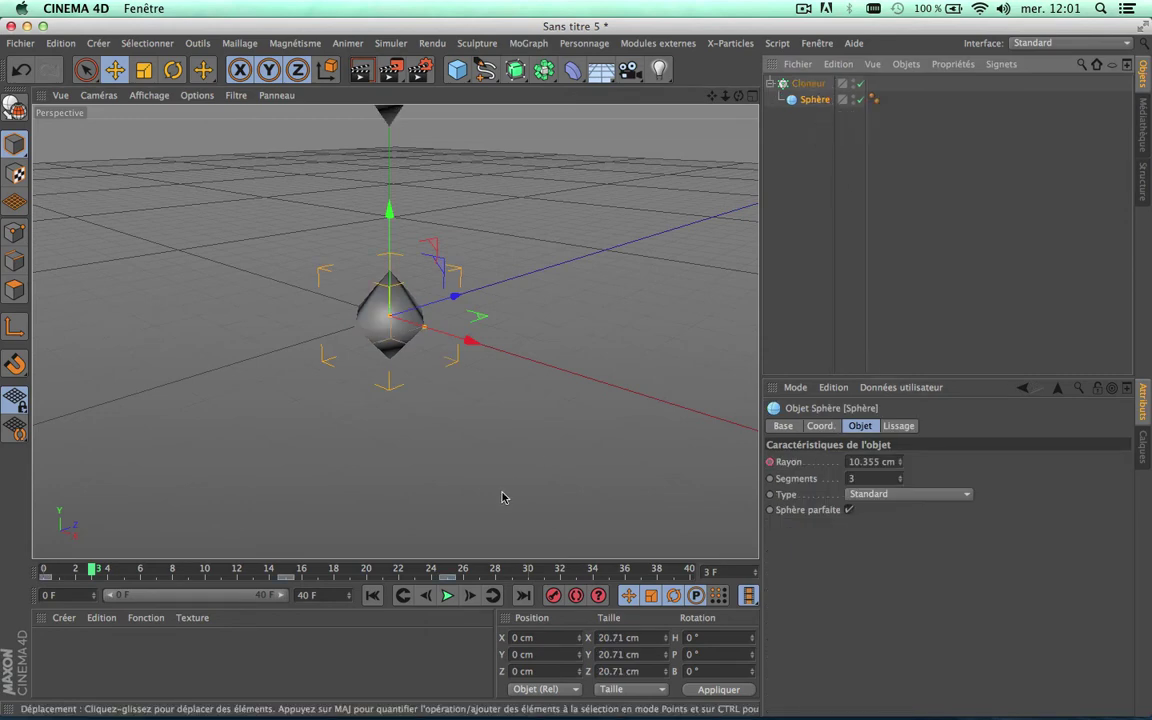
click(808, 83)
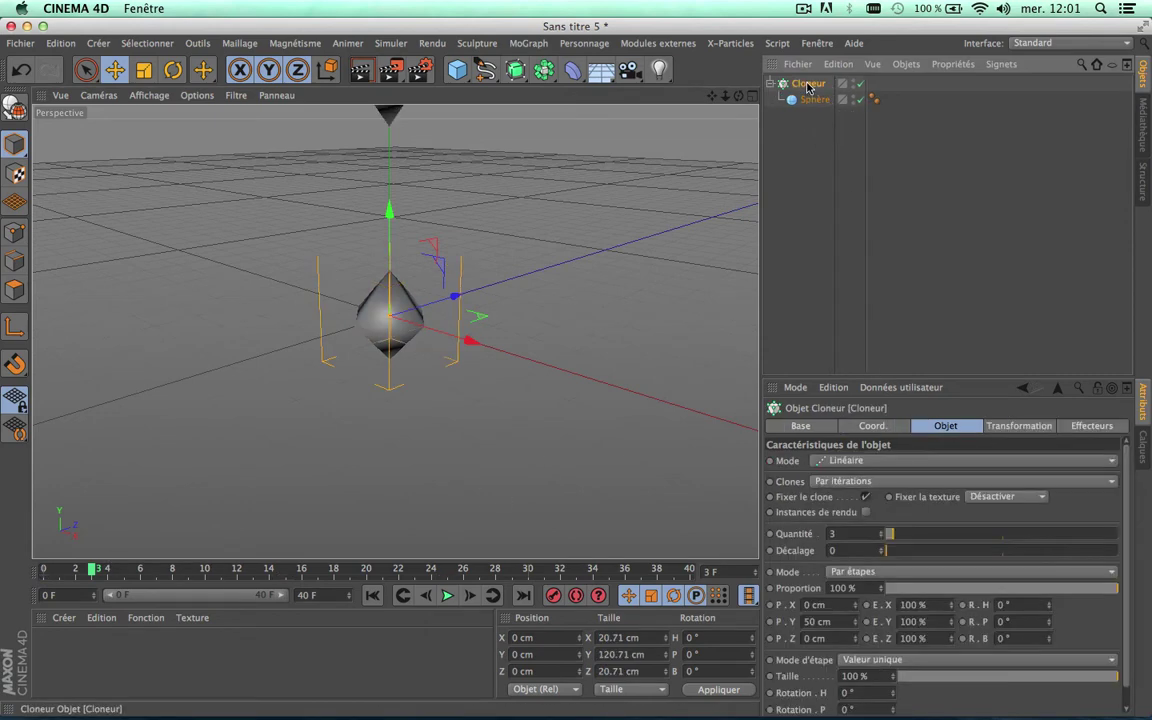
- Make the Cloner radial on the XZ plane with 95 clones and preview it
click(891, 463)
click(883, 511)
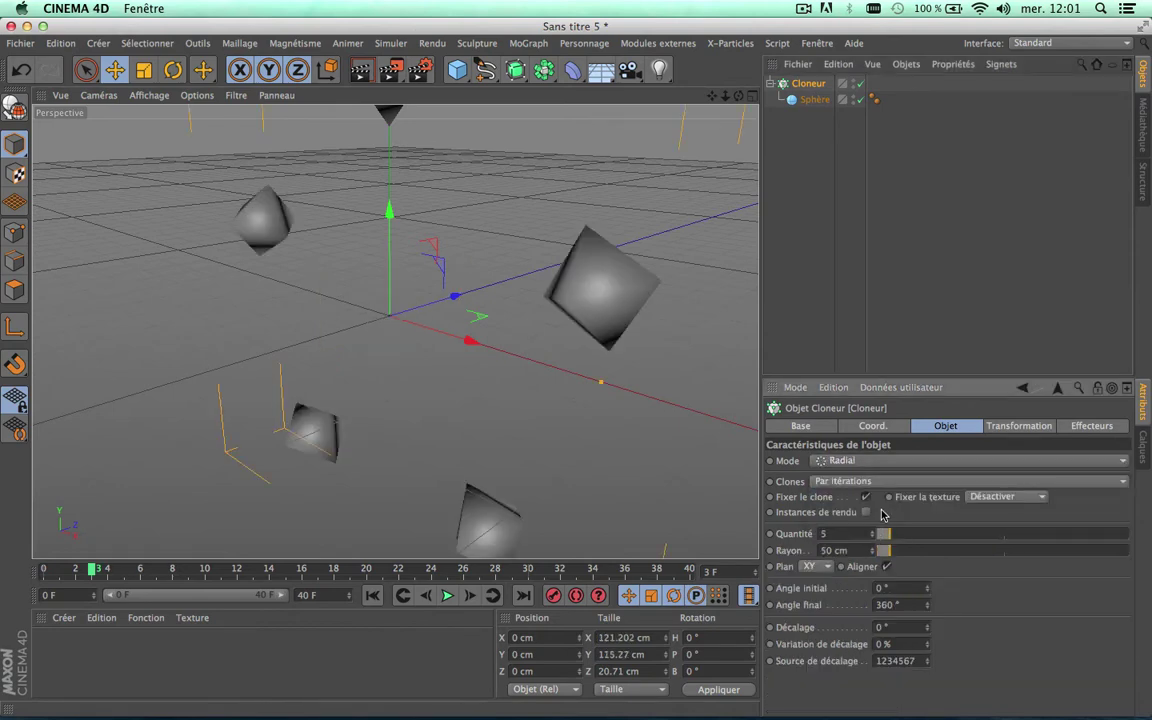
click(828, 567)
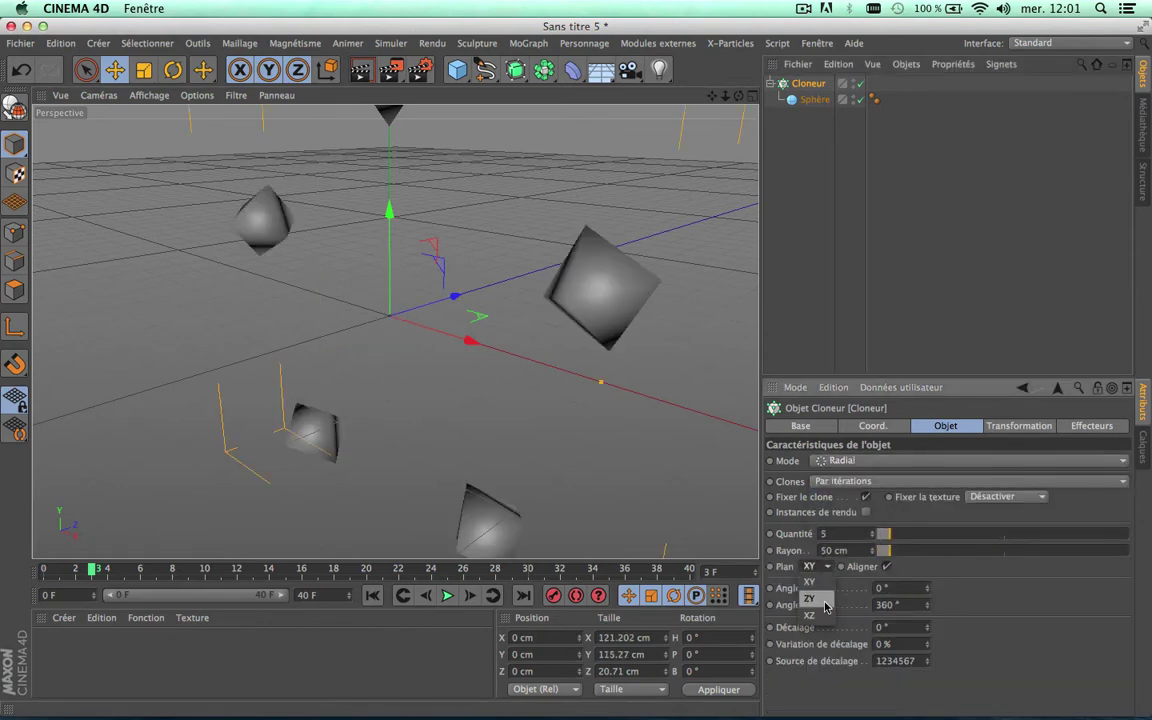
click(818, 598)
scroll(491, 463, down, 4)
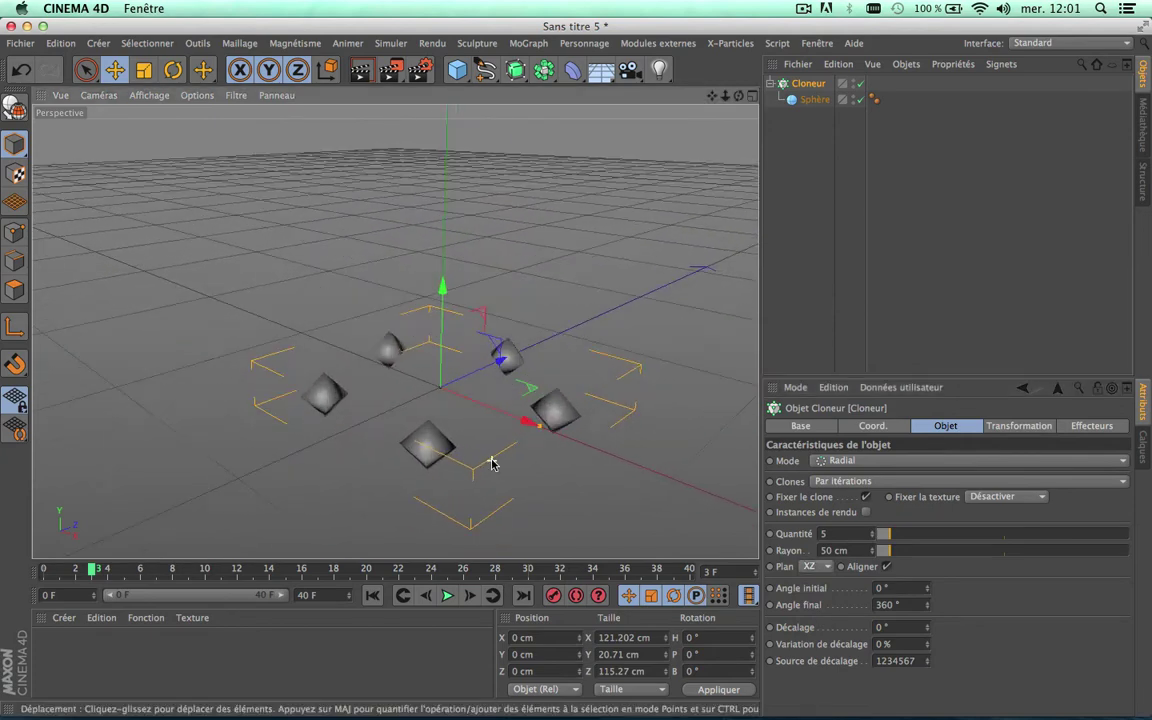
drag(903, 537, 1120, 545)
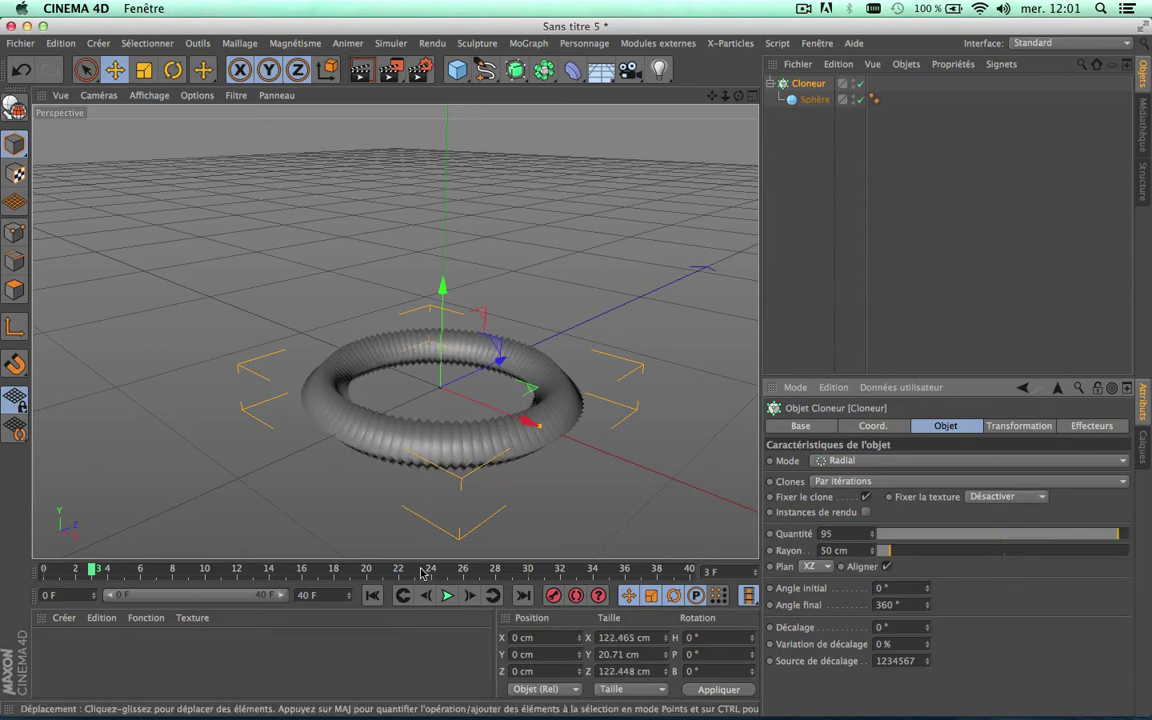
click(447, 595)
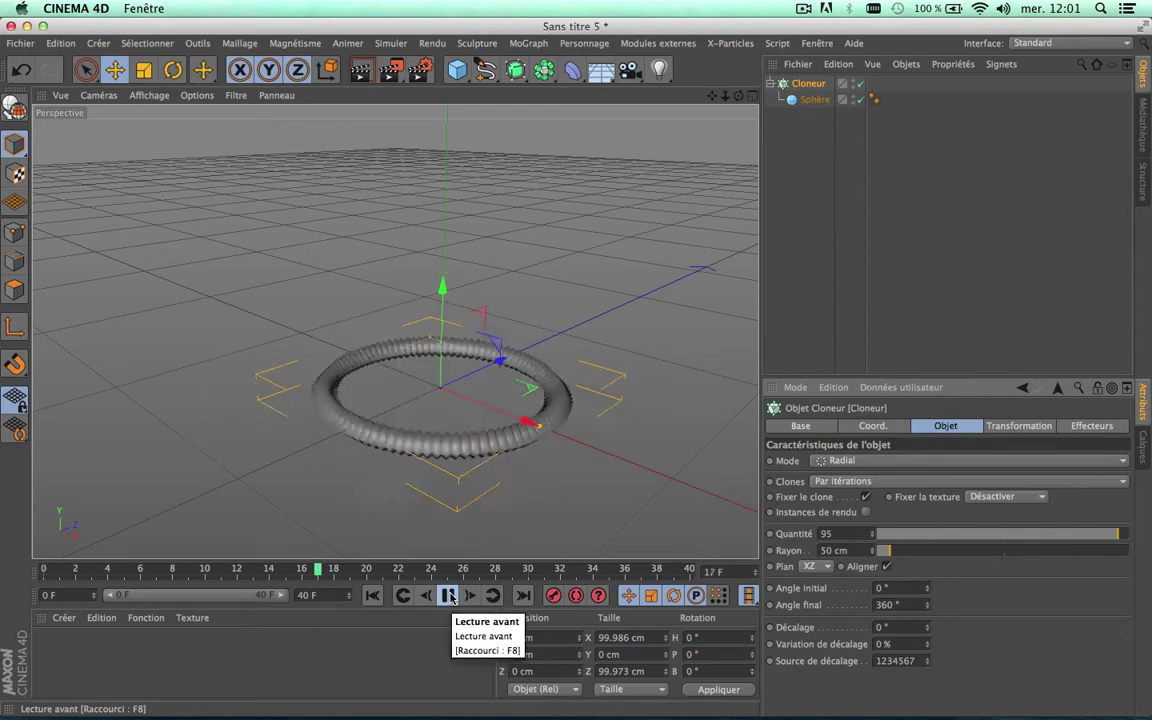
click(449, 596)
click(372, 596)
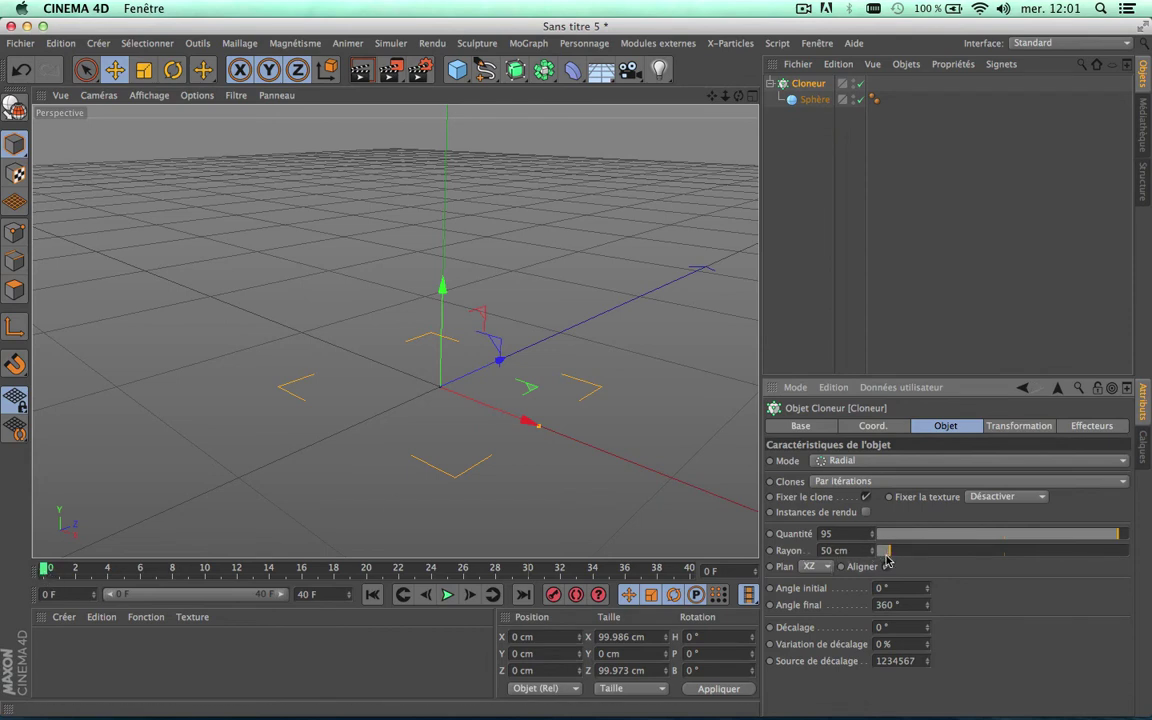
- Key the Cloner's Rayon at 0 cm on frame 0 and 1000 cm on frame 22, then preview
drag(893, 561, 812, 566)
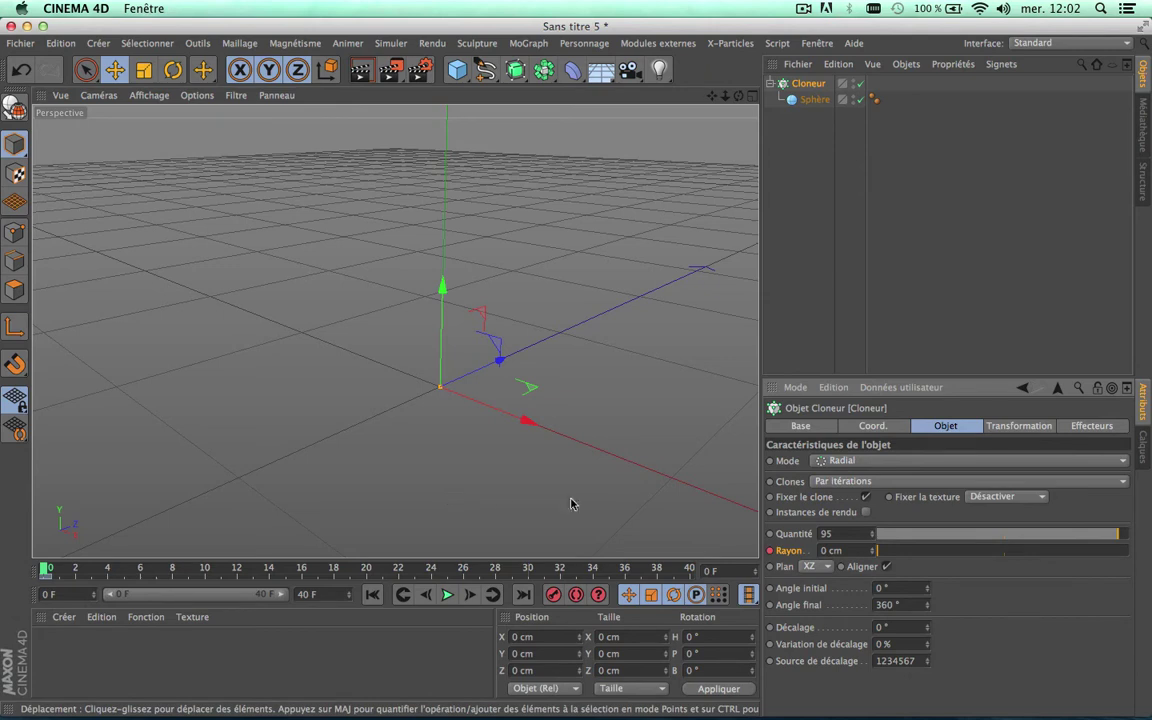
drag(204, 570, 406, 569)
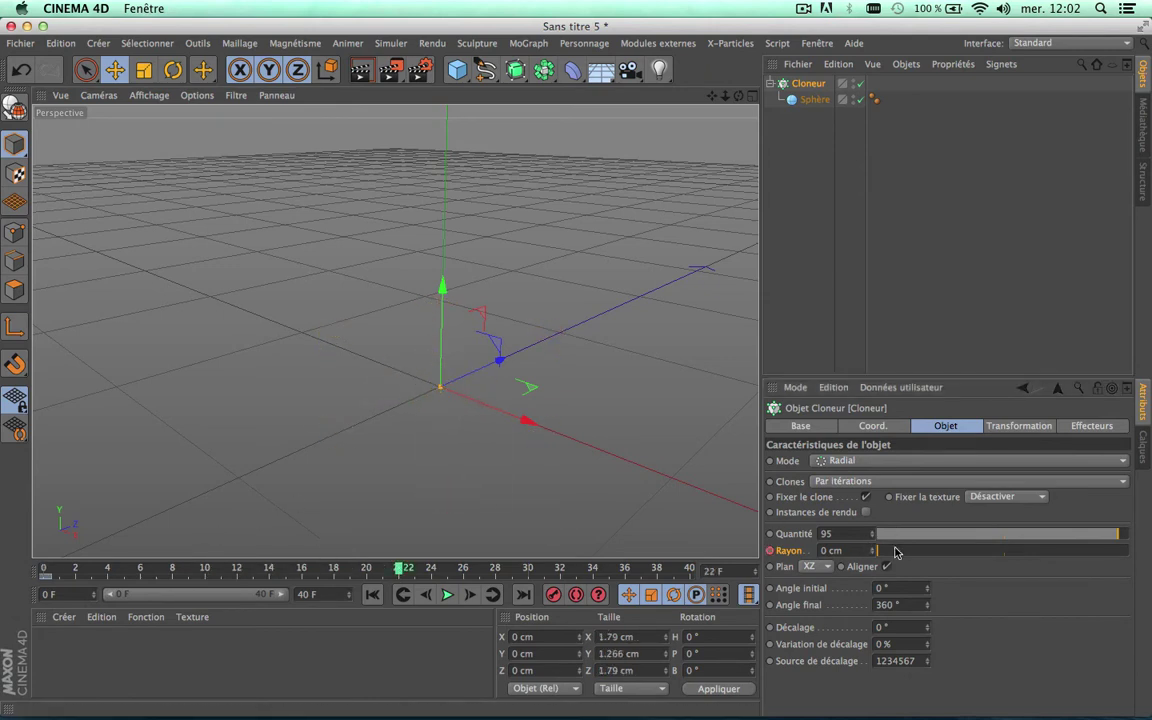
drag(896, 555, 1148, 562)
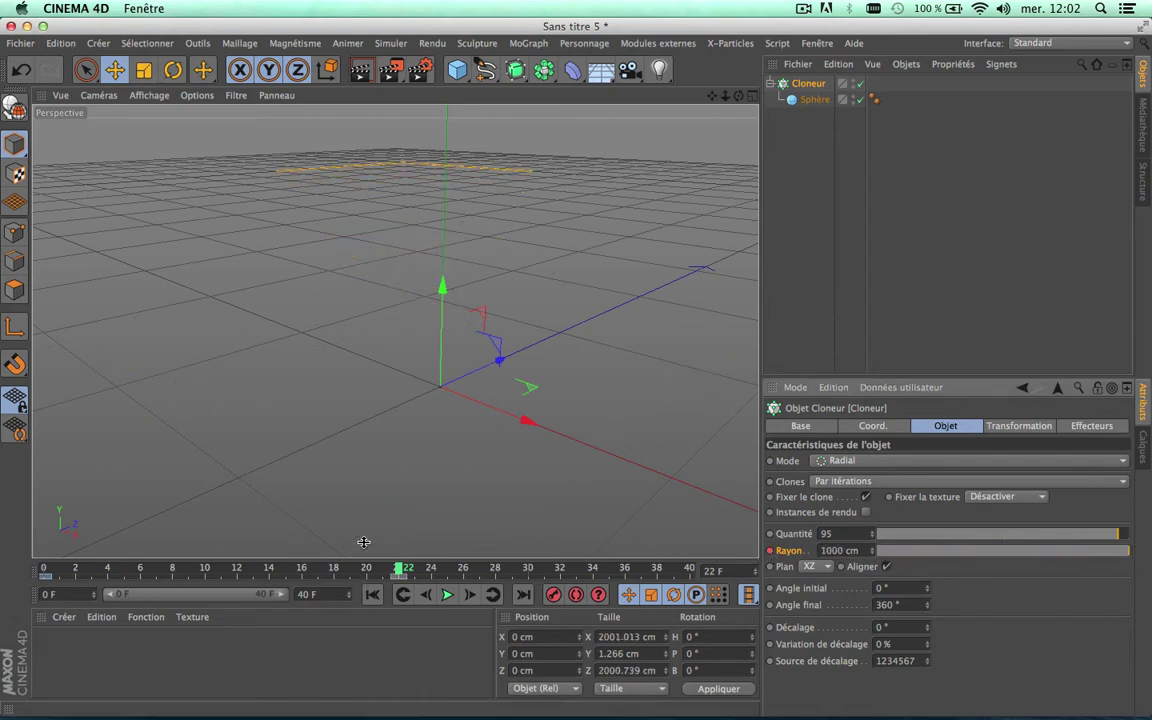
alt+drag(363, 542, 388, 380)
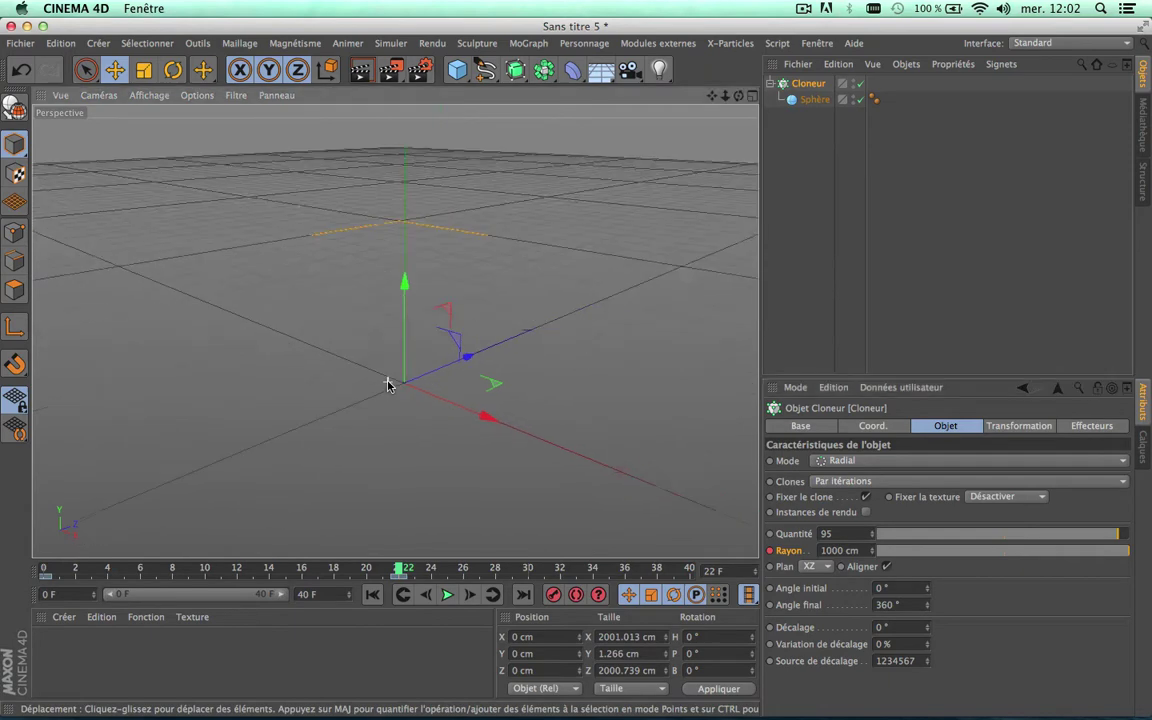
click(372, 597)
click(447, 595)
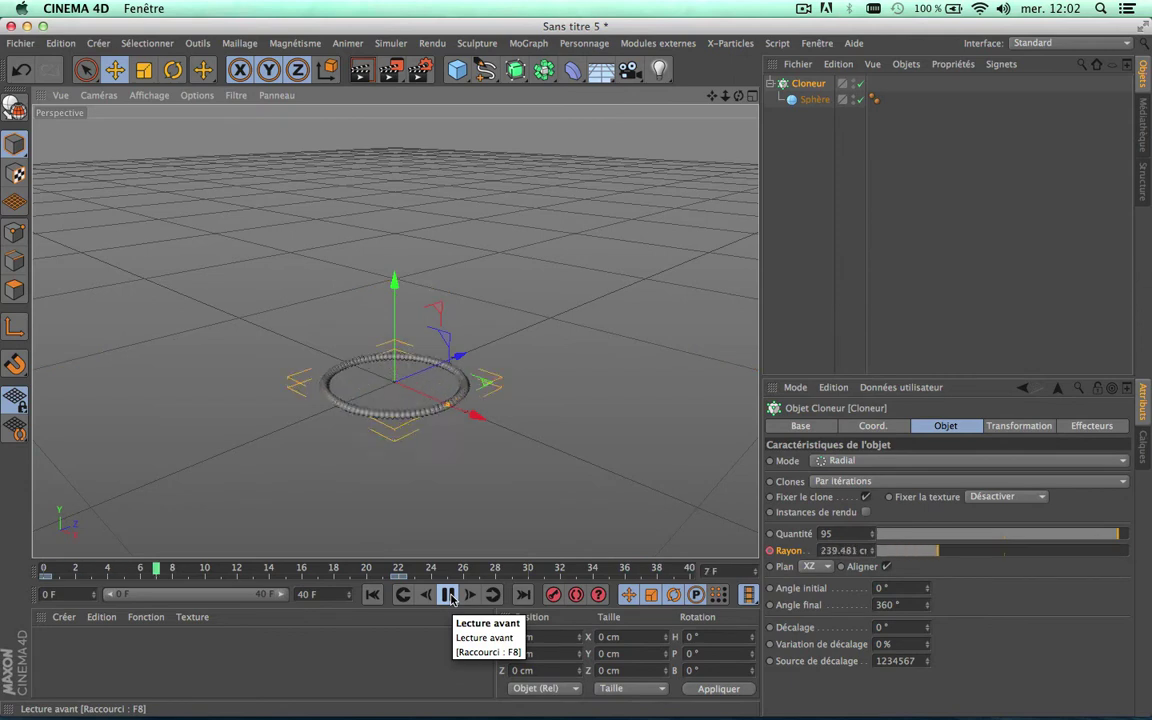
click(449, 597)
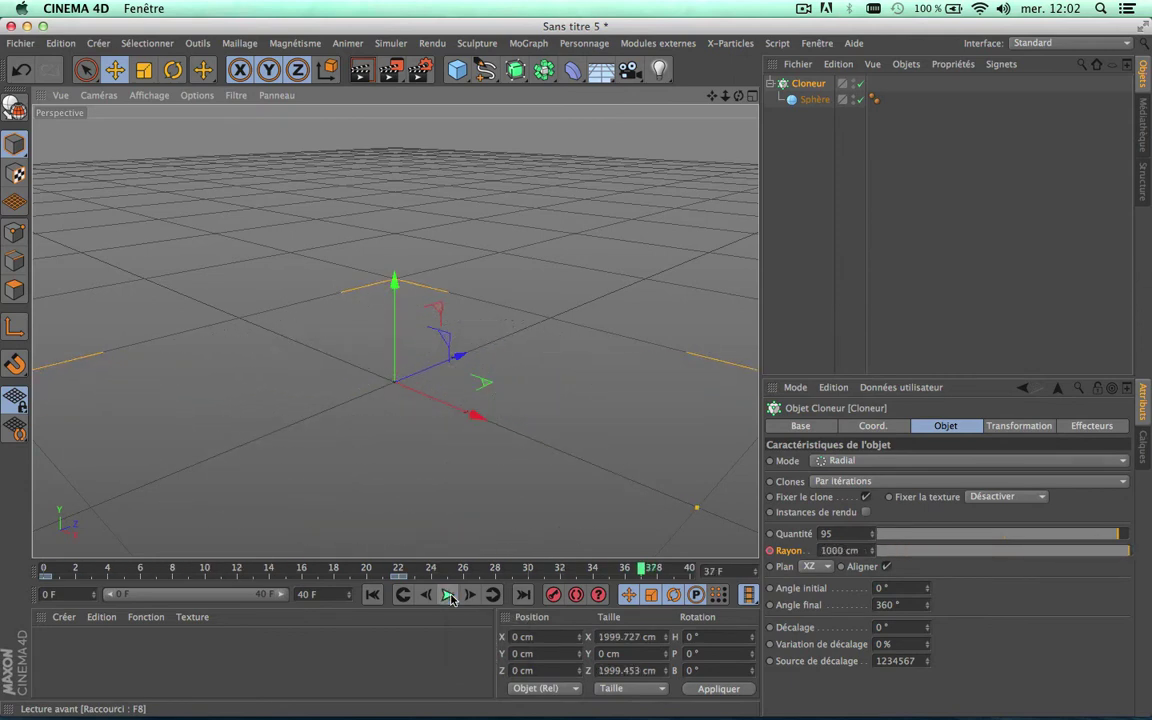
click(372, 597)
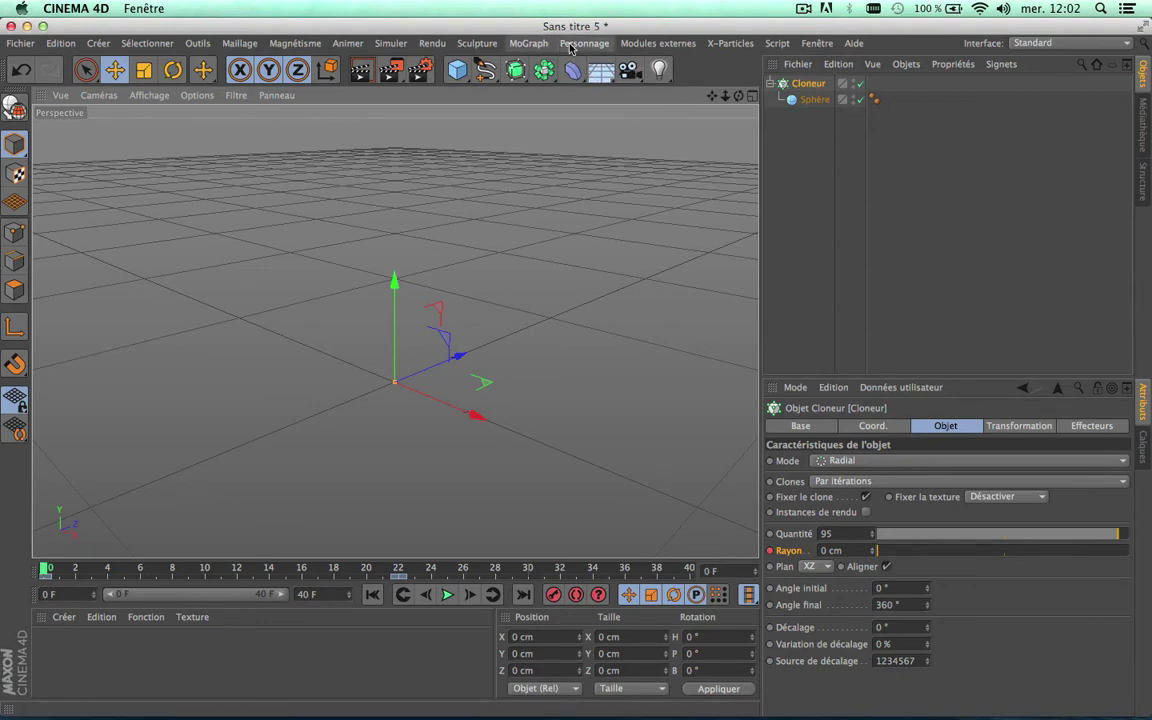
- Wrap the Cloneur in a new Metaball with a 60% hull value
click(545, 75)
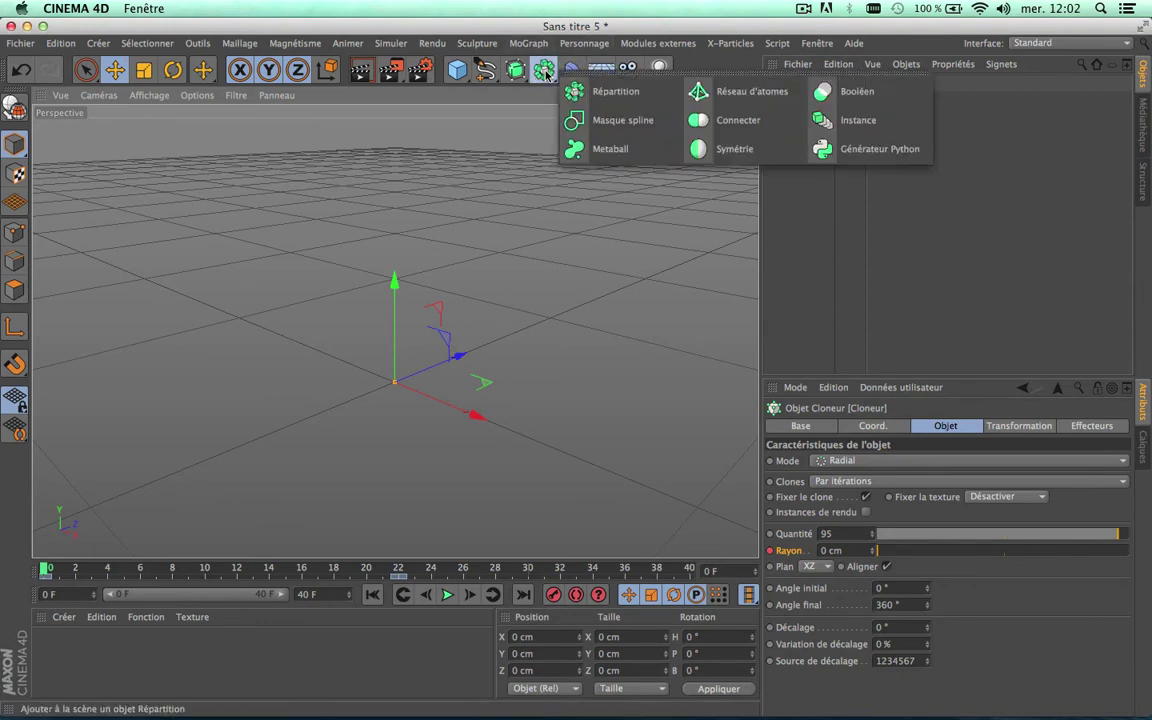
click(610, 149)
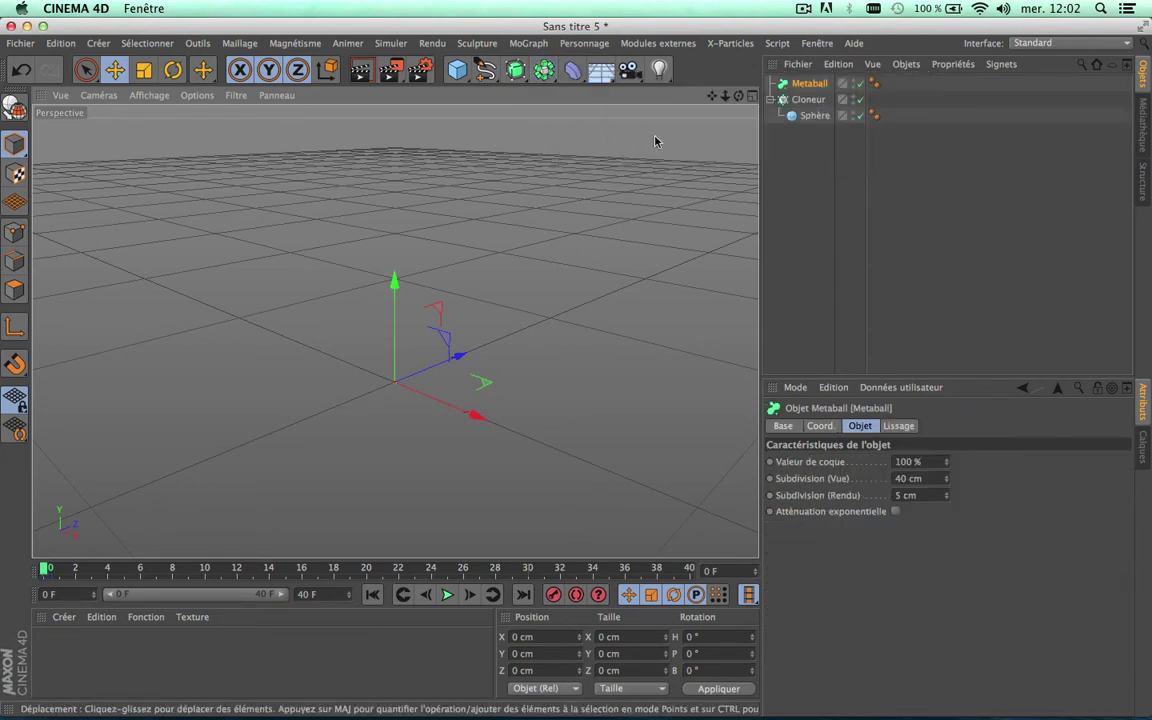
drag(806, 84, 808, 86)
click(808, 99)
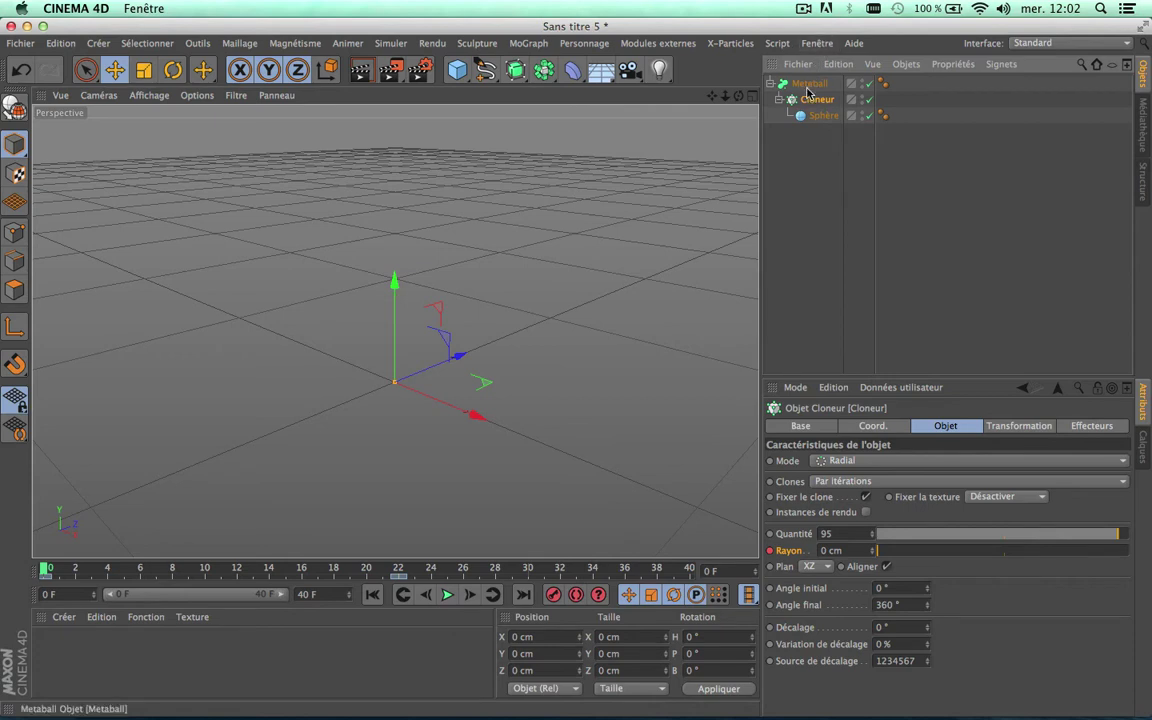
click(808, 84)
double_click(910, 461)
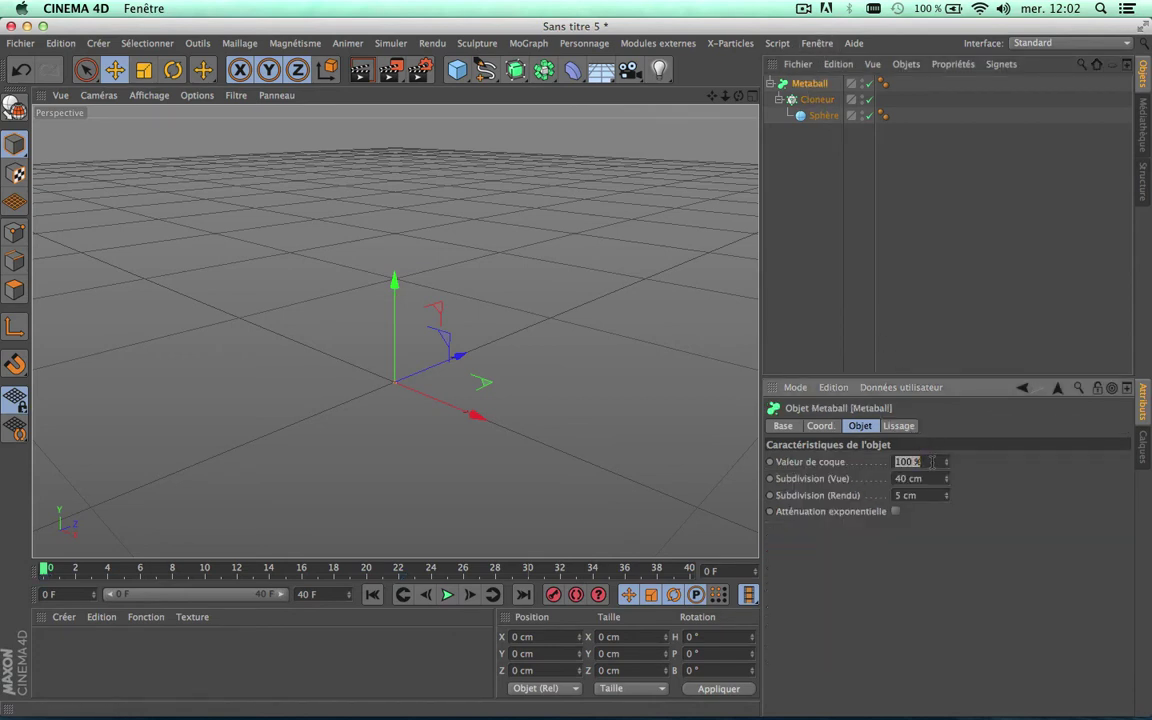
text(6)
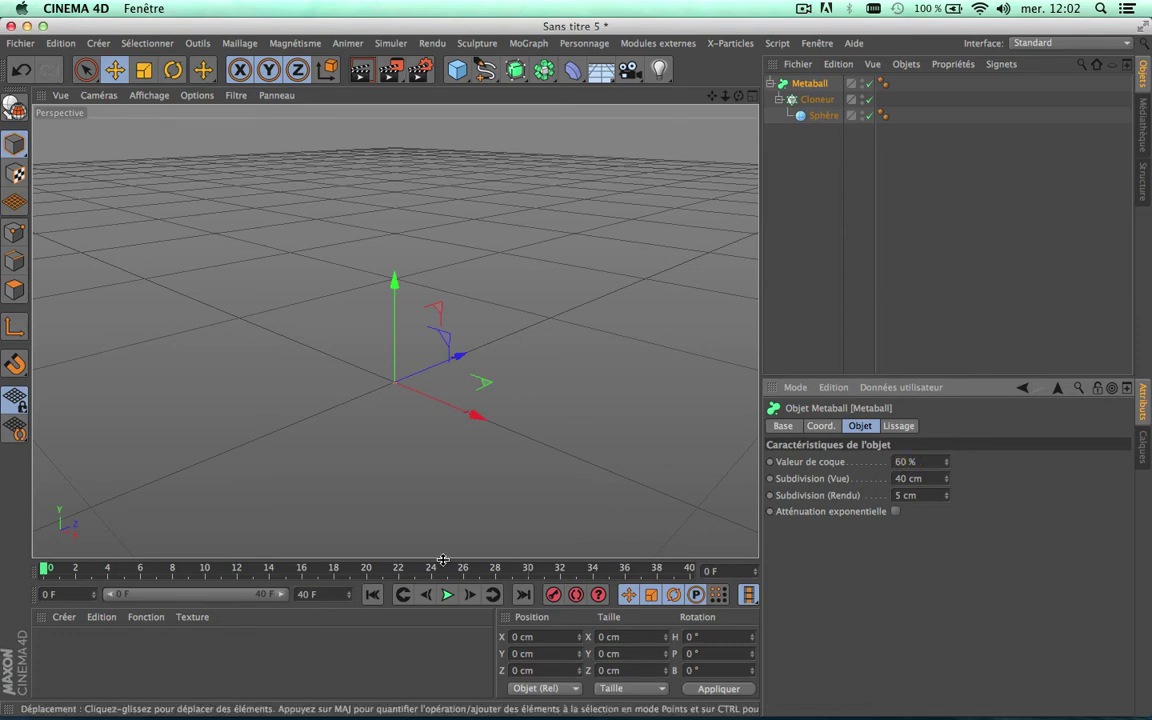
- Preview the metaball ring animation and return to frame 0
click(448, 594)
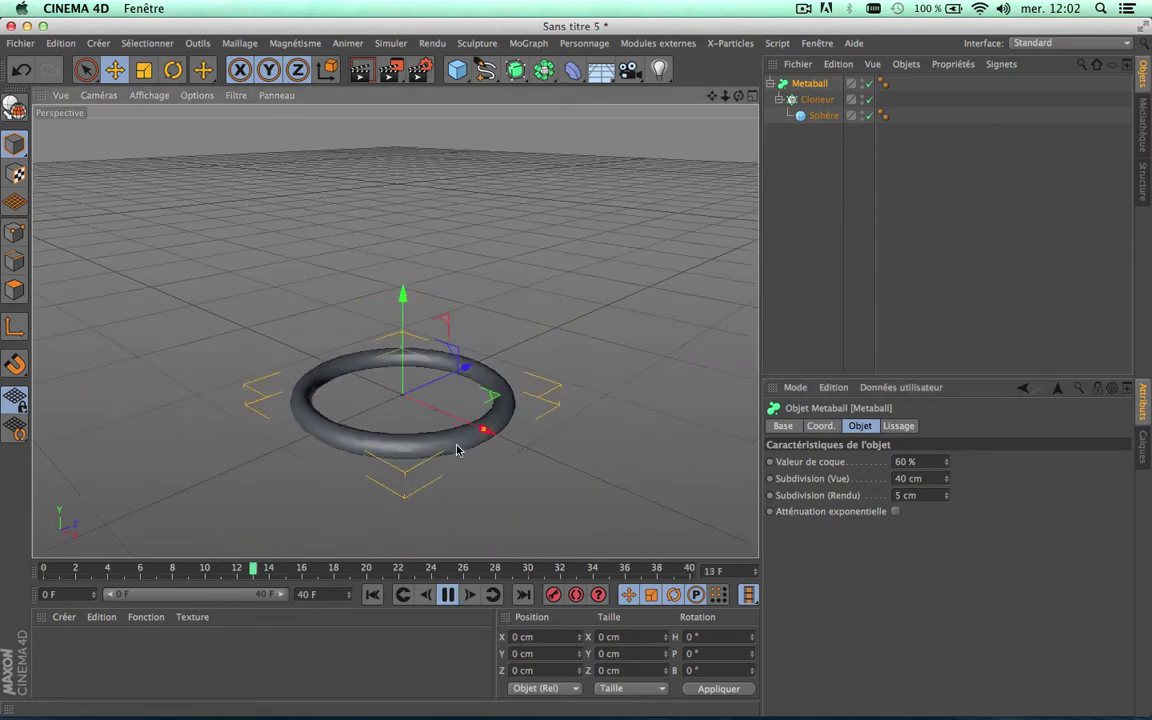
scroll(446, 474, up, 3)
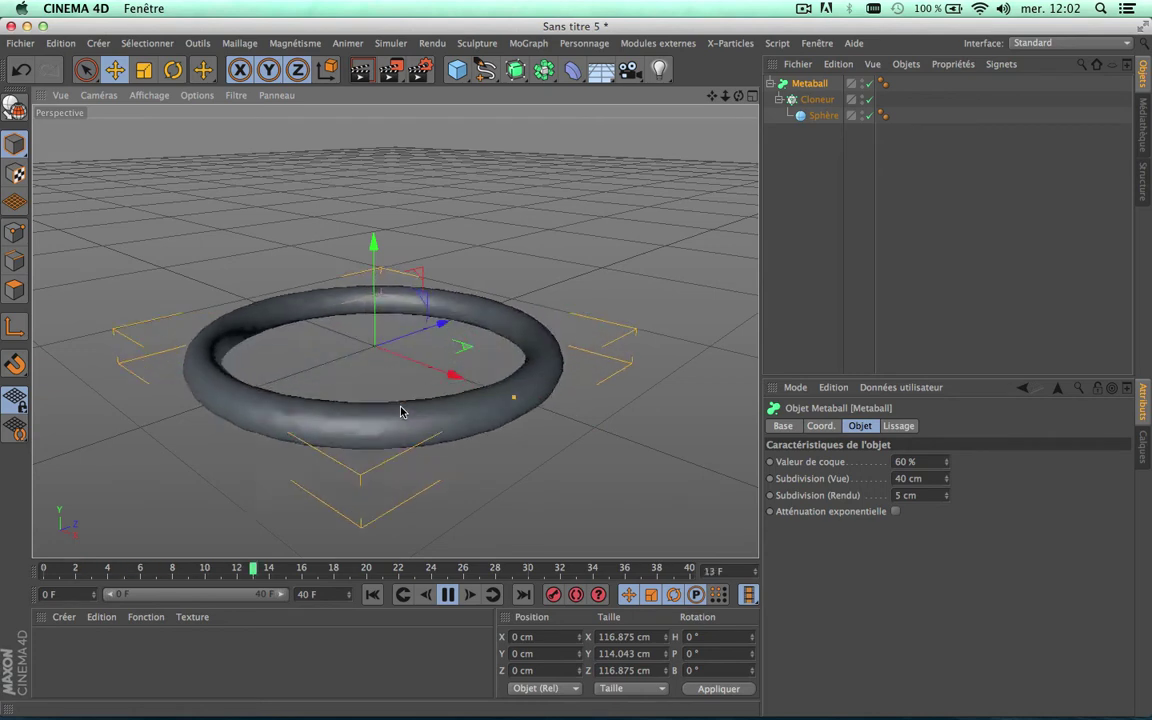
click(447, 595)
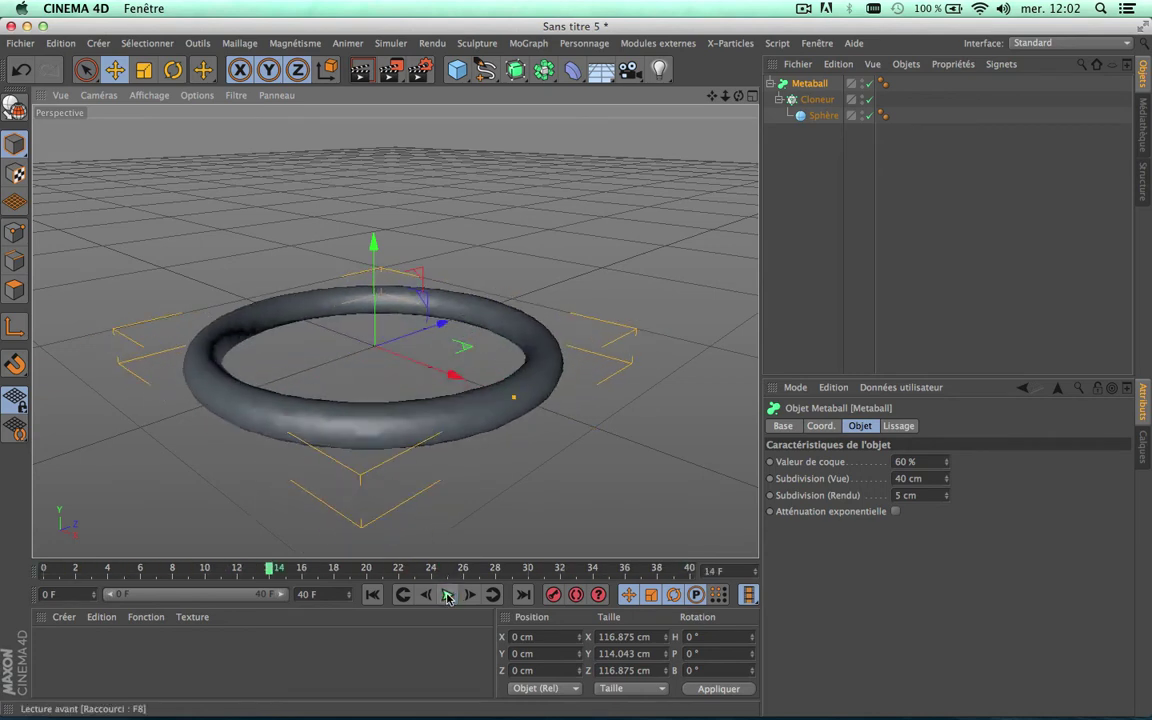
click(372, 595)
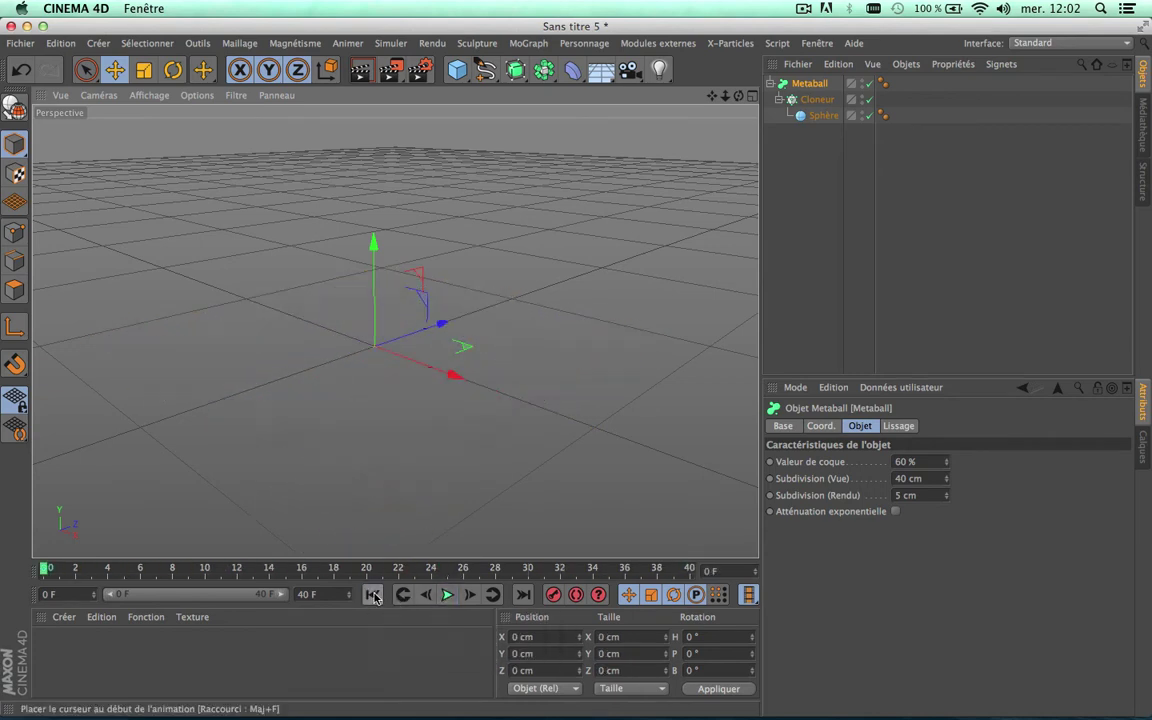
click(818, 100)
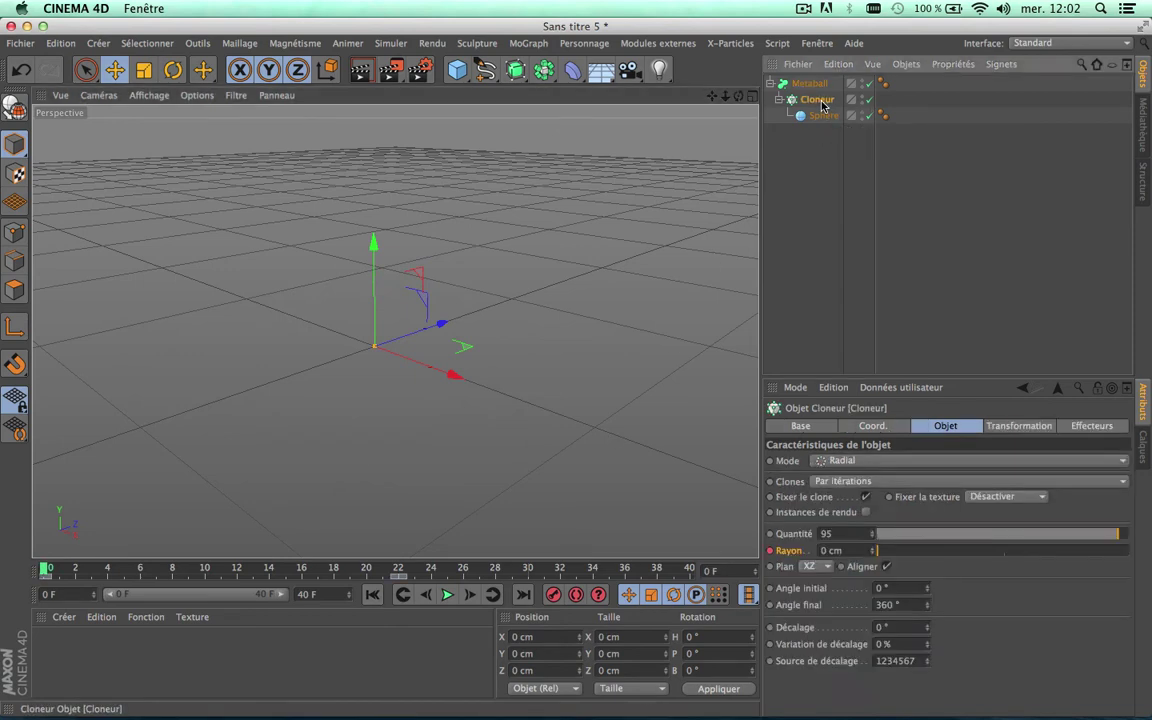
- Add an Effecteur Randomisation to the Cloneur with Echelle uniforme ticked
click(528, 43)
mouse_move(580, 67)
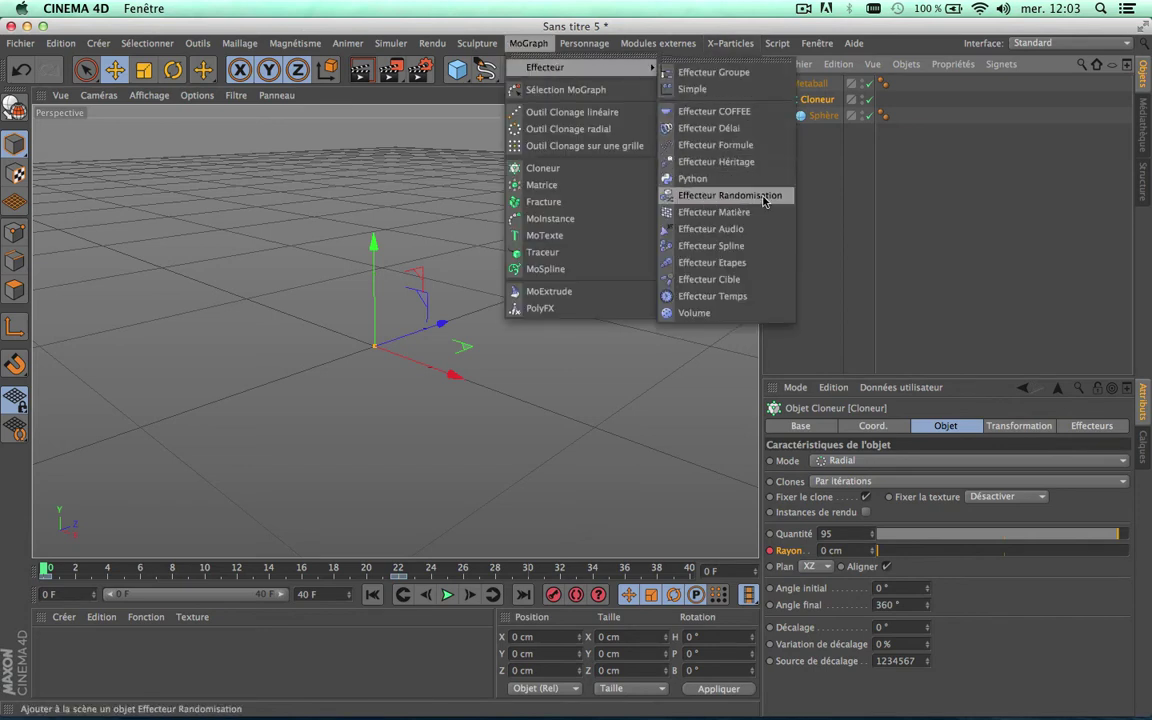
click(828, 121)
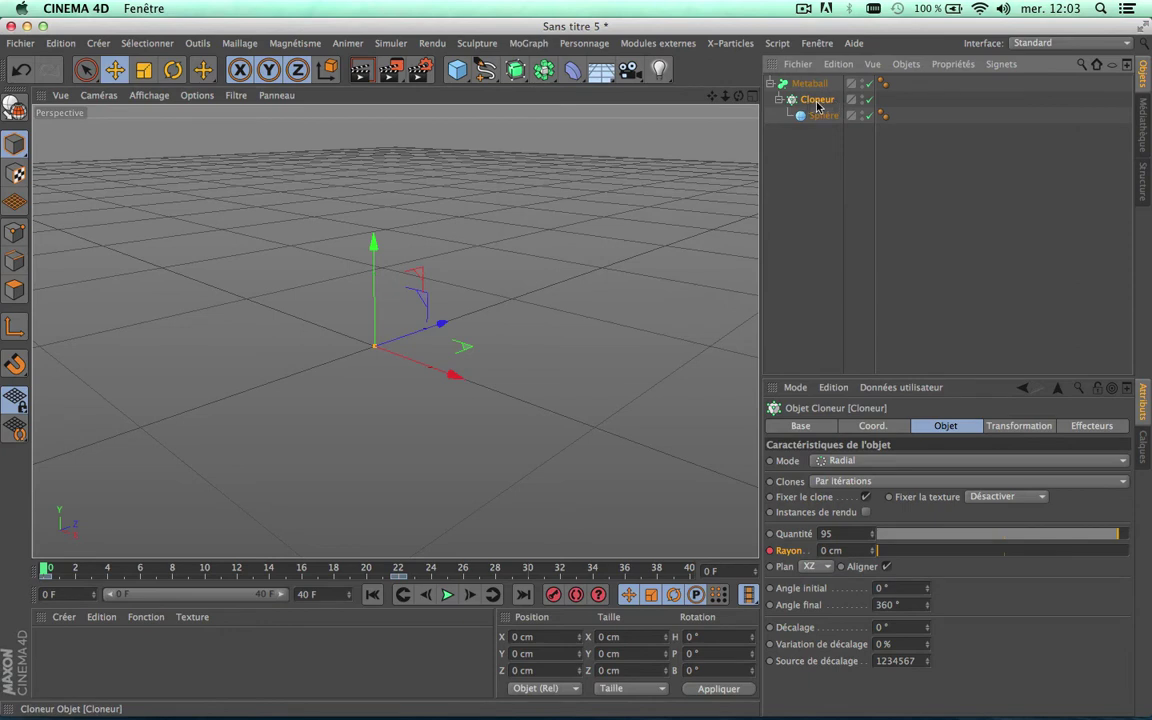
click(1088, 426)
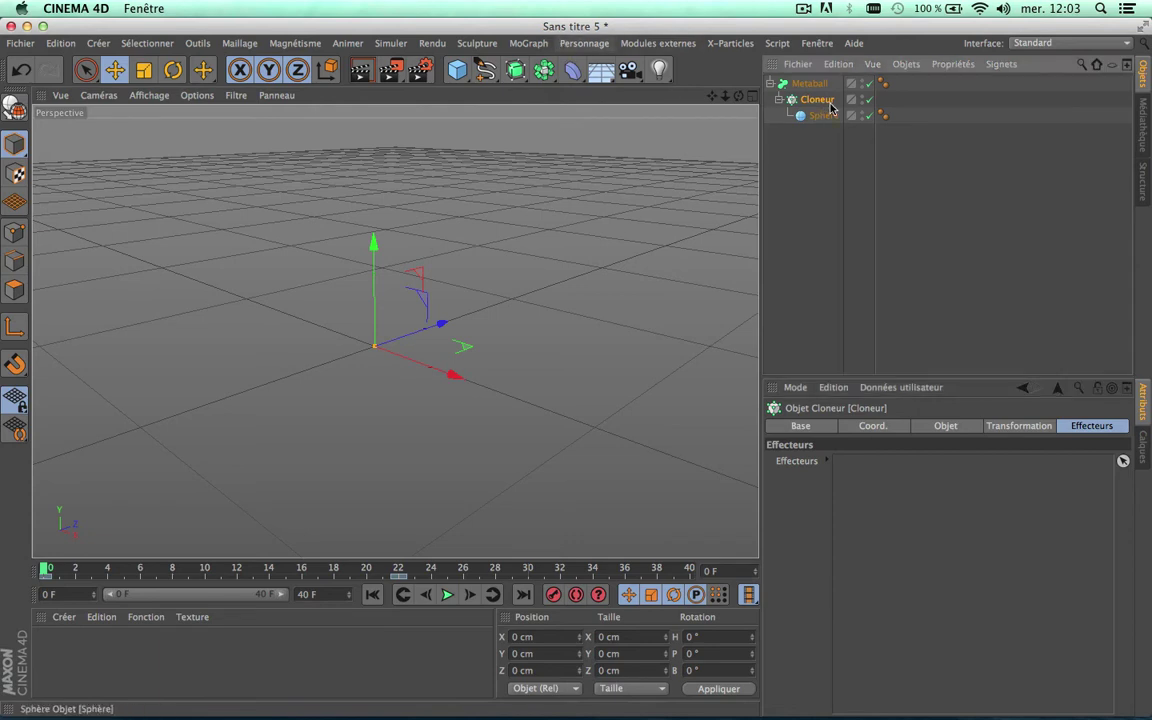
click(528, 43)
mouse_move(545, 67)
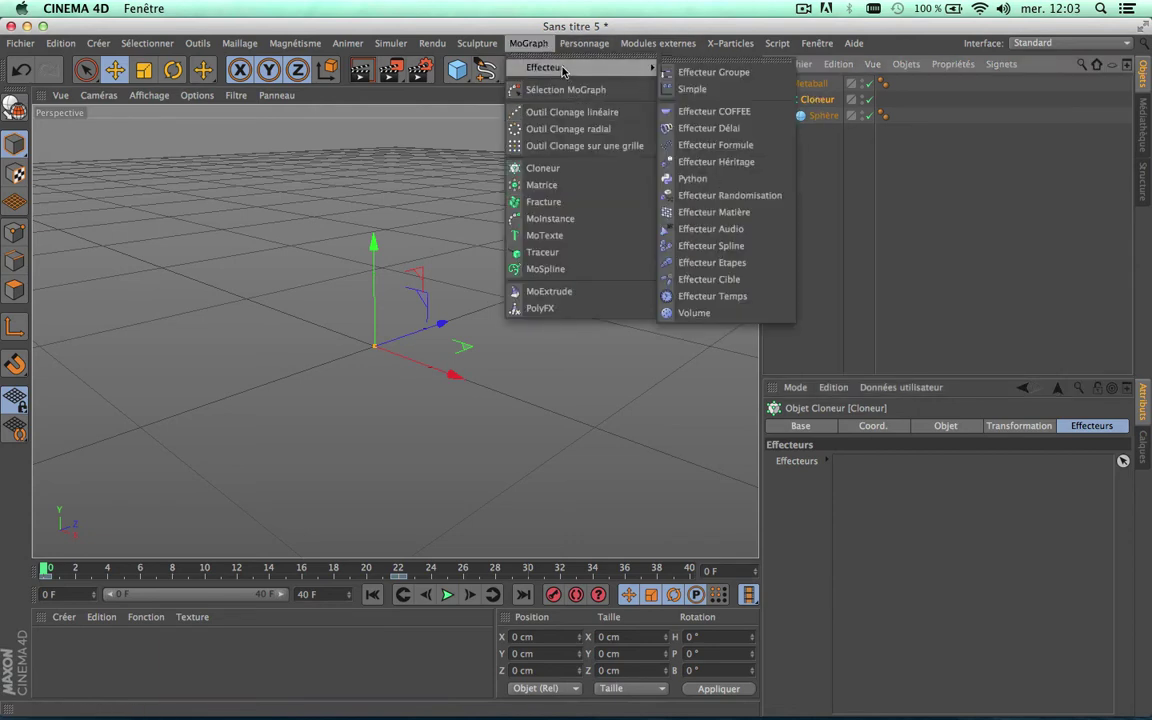
click(733, 196)
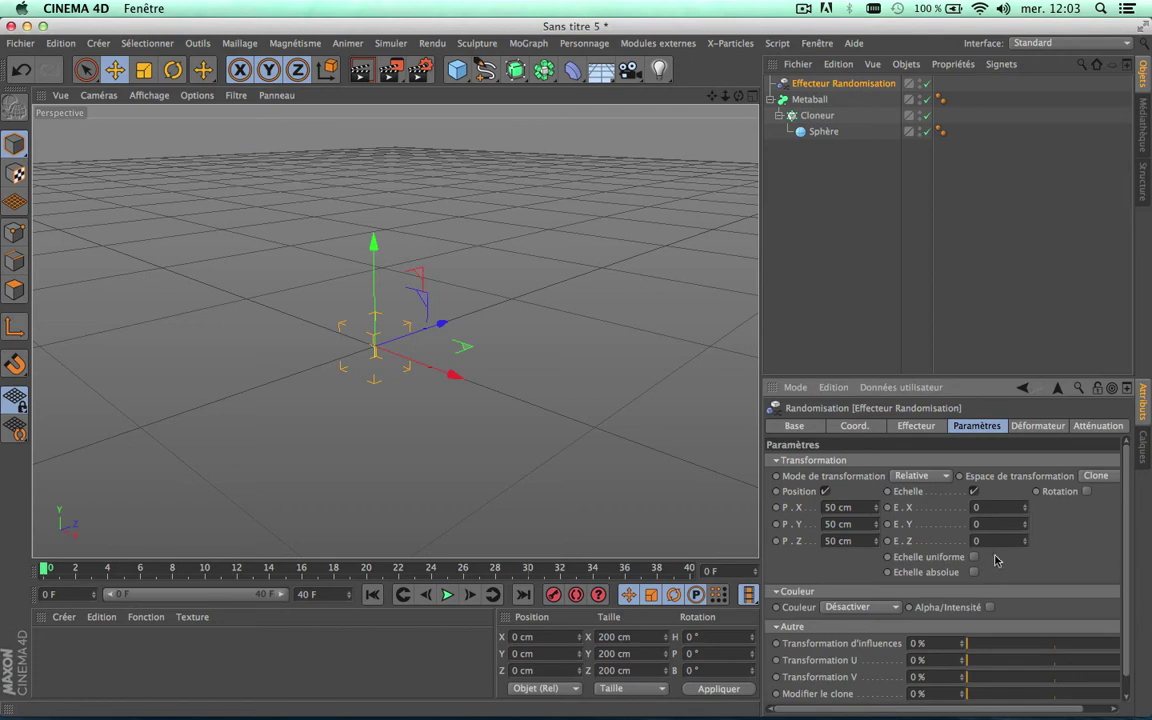
click(974, 558)
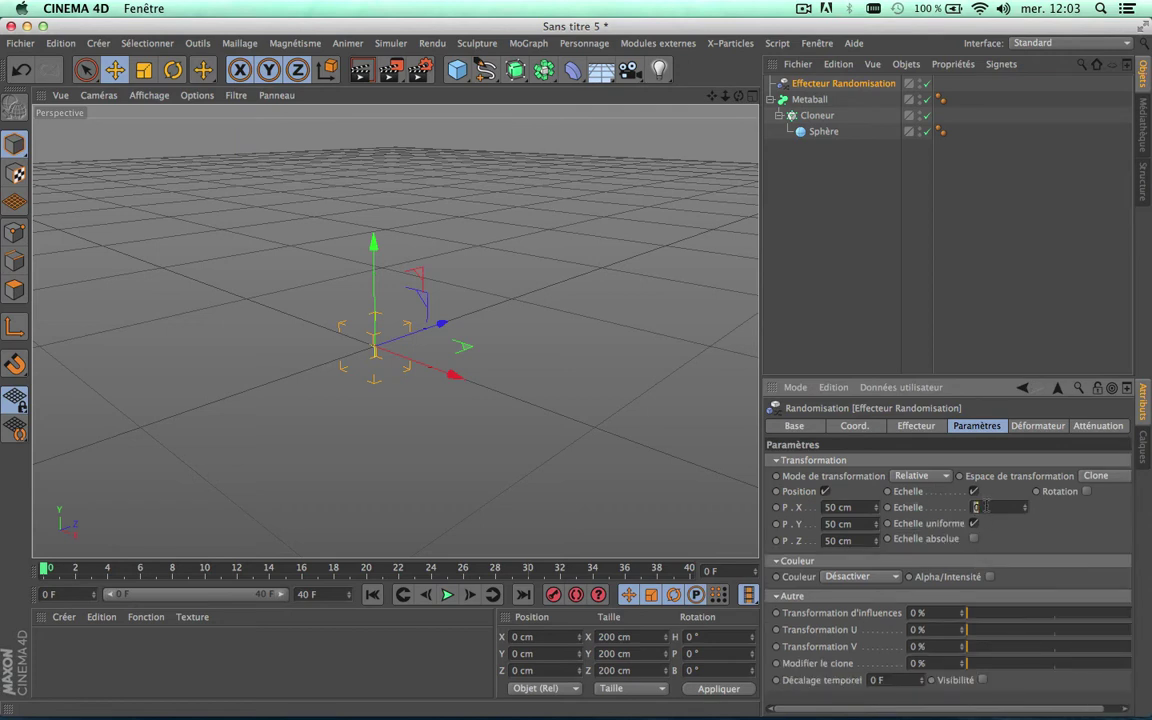
- Preview the randomized clones, rewind to frame 0, and create a new material
click(446, 596)
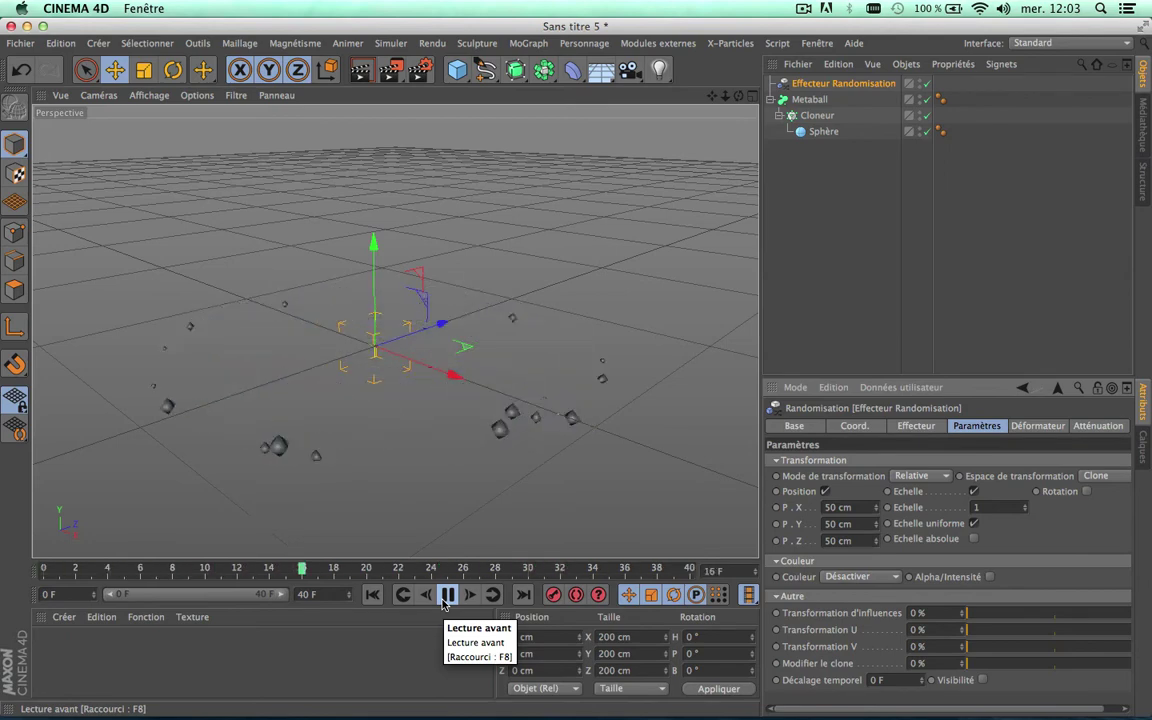
click(447, 595)
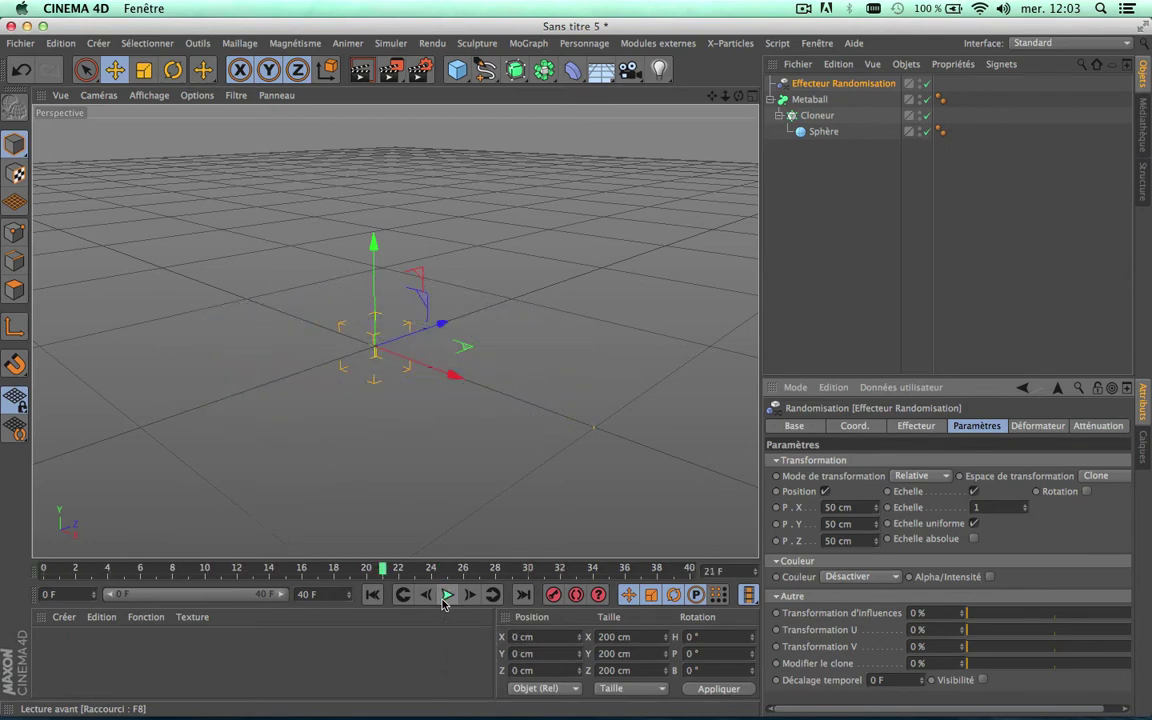
click(372, 595)
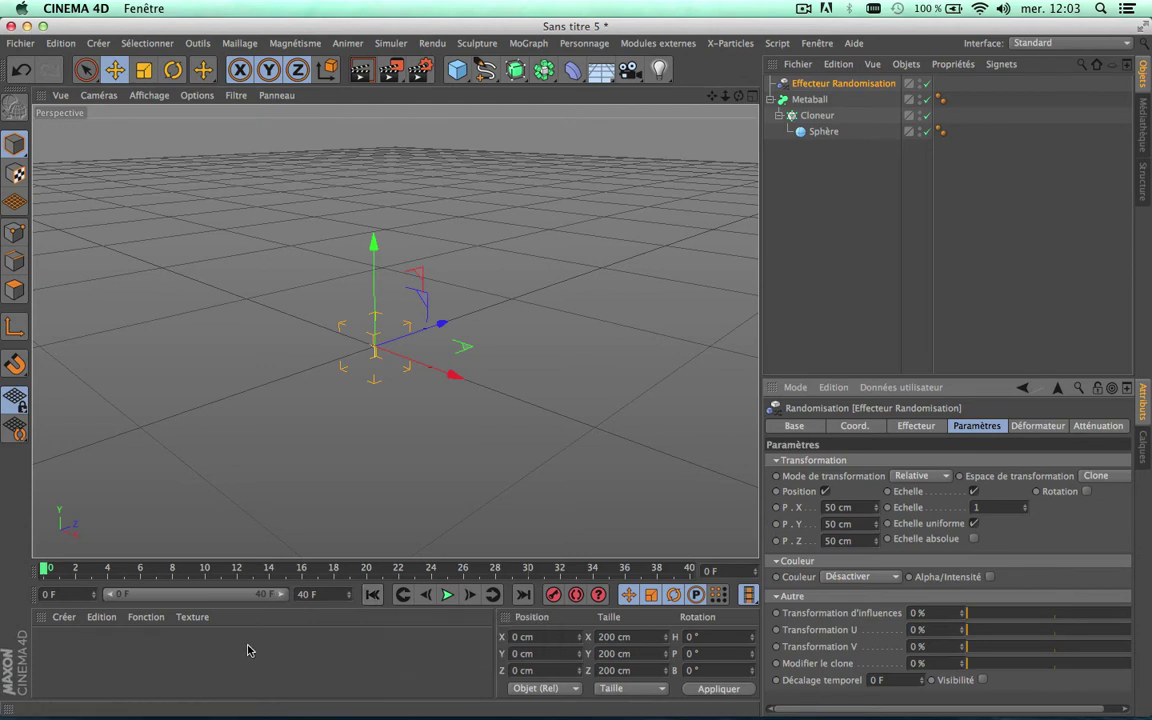
double_click(107, 673)
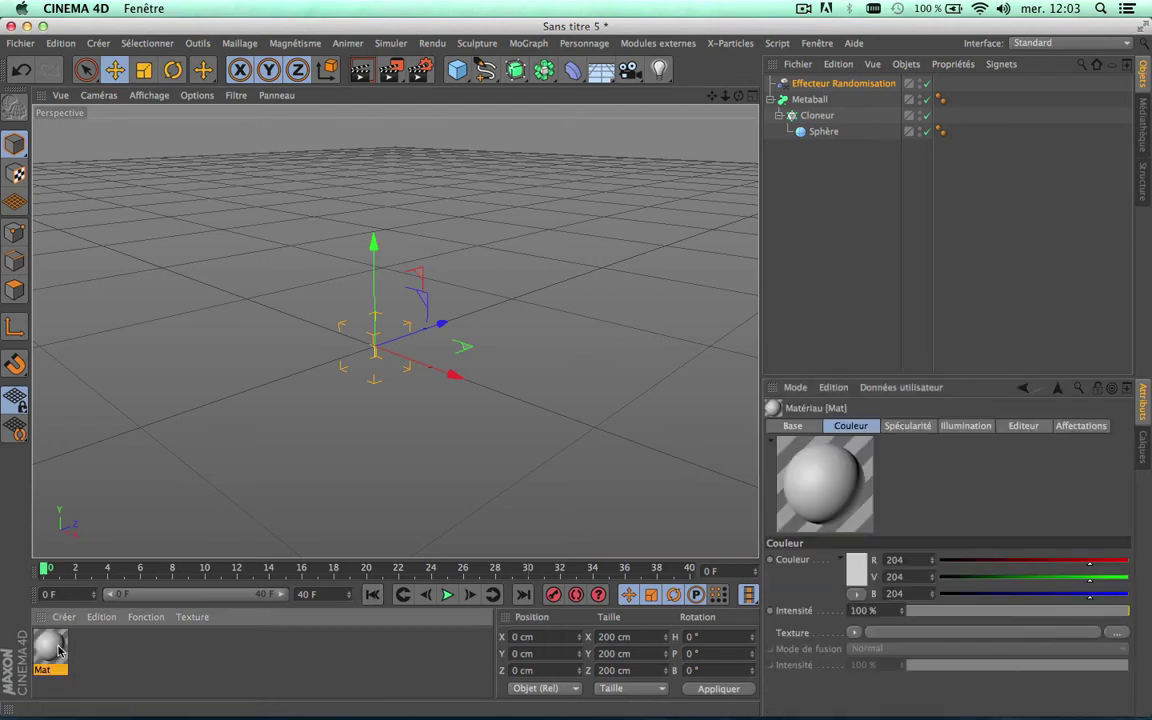
- Turn off Couleur and Spécularité on Mat and turn on Luminescence
click(806, 430)
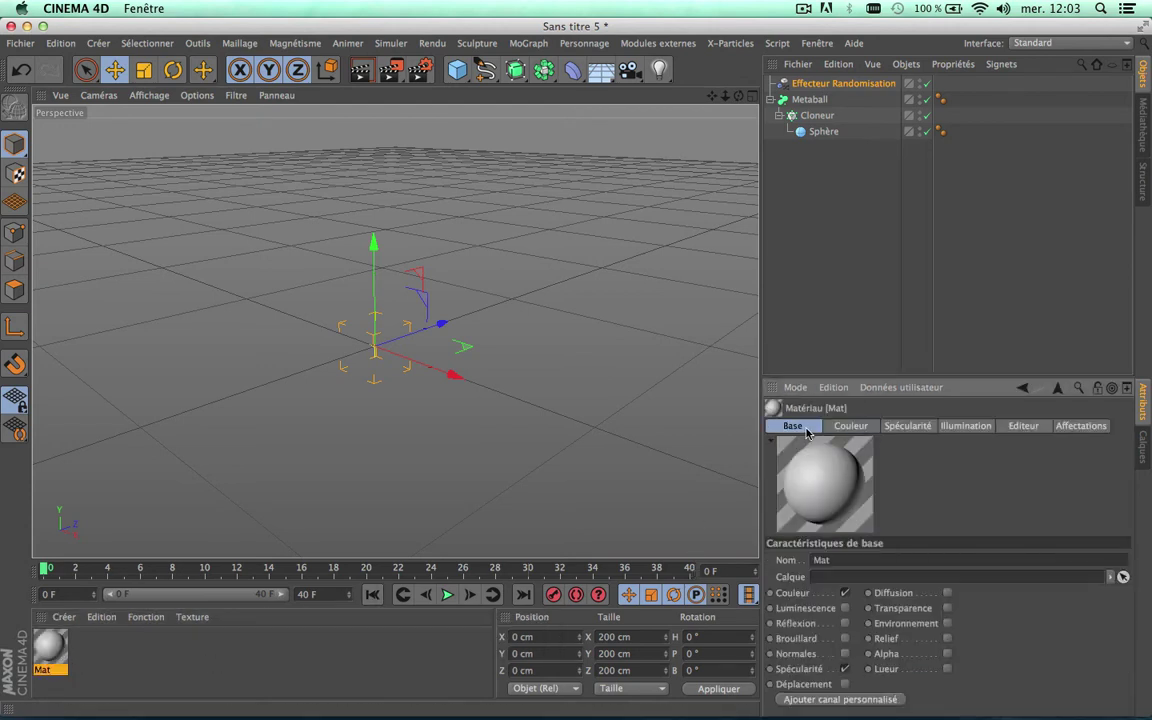
click(845, 593)
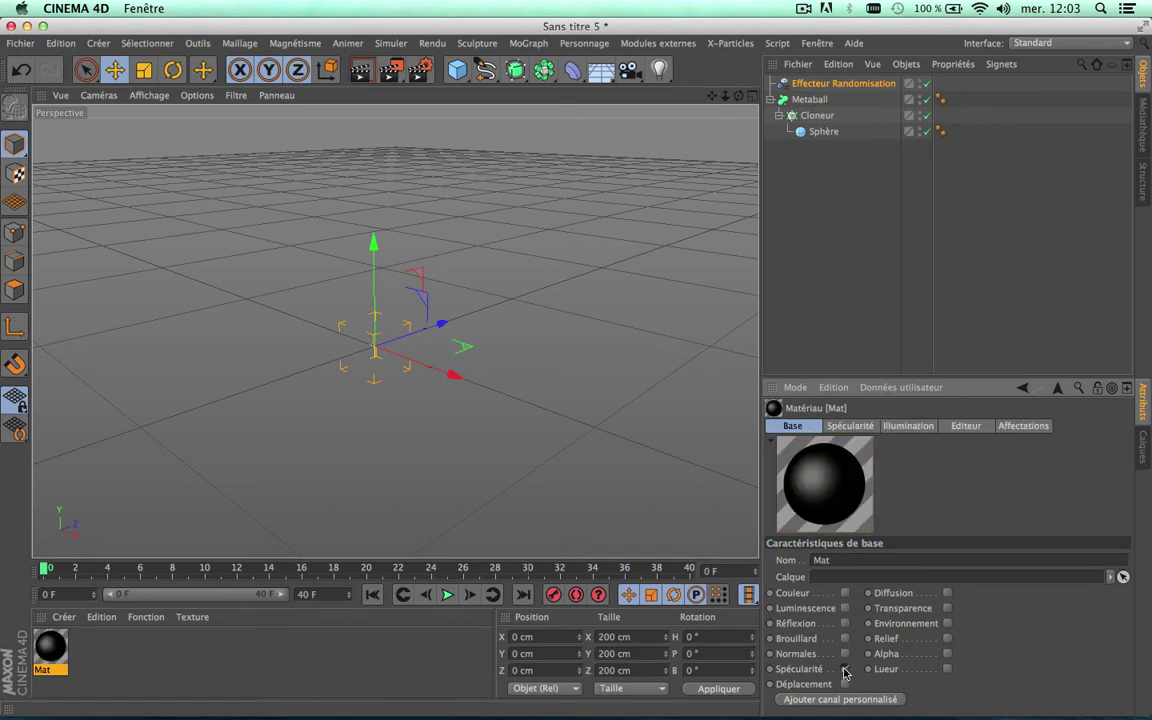
click(845, 670)
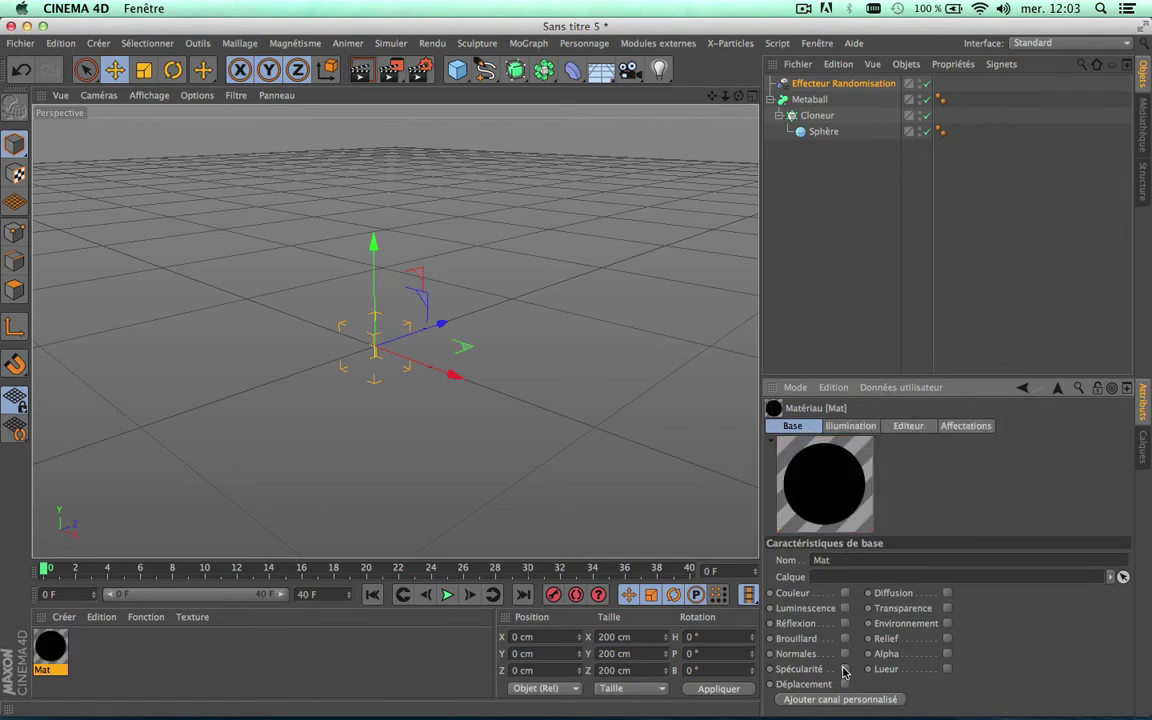
click(845, 608)
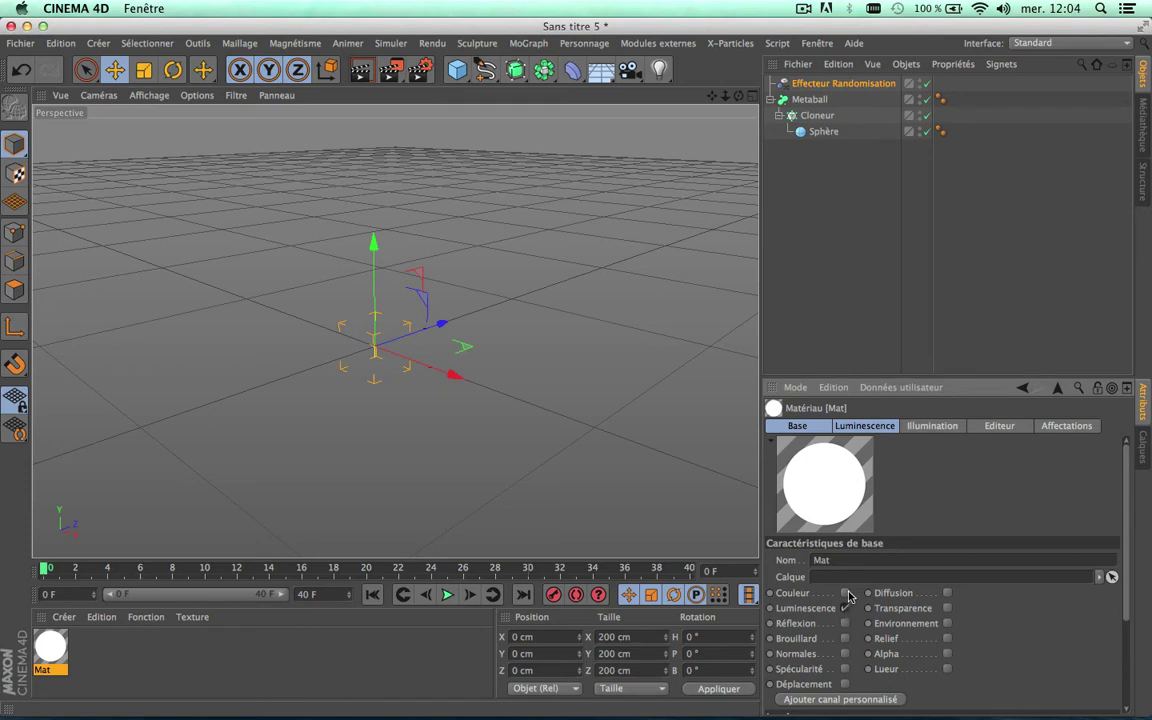
- Load a Fresnel shader as the Luminescence texture
click(862, 428)
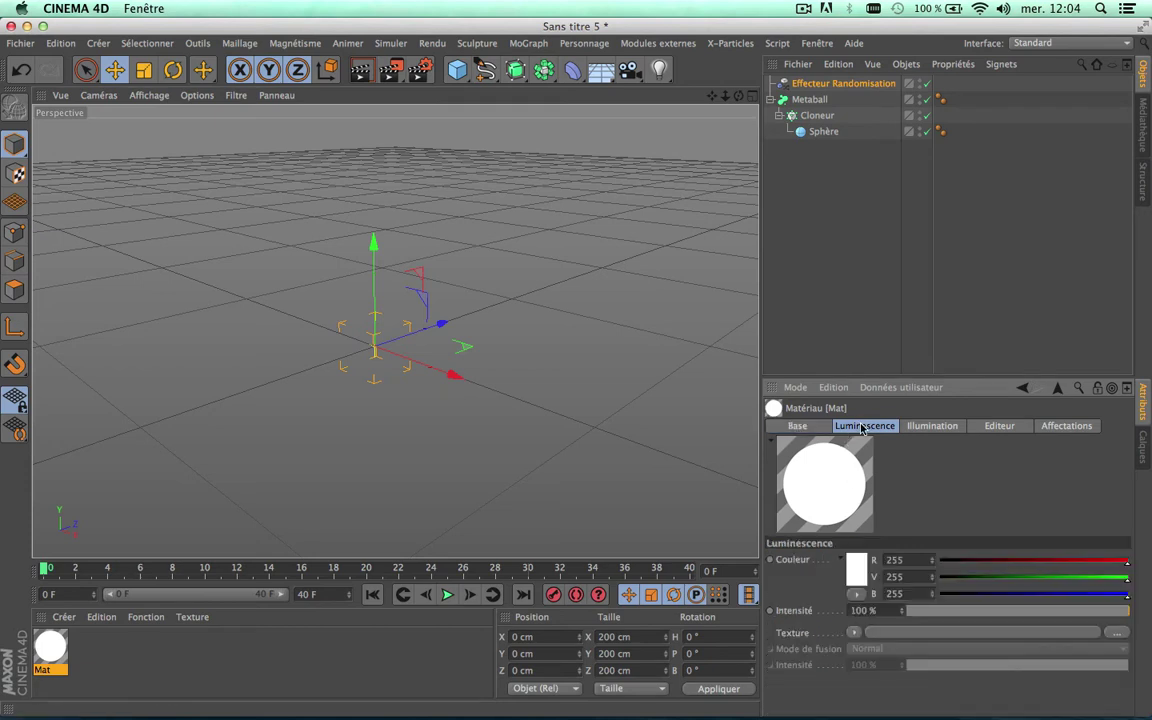
click(808, 428)
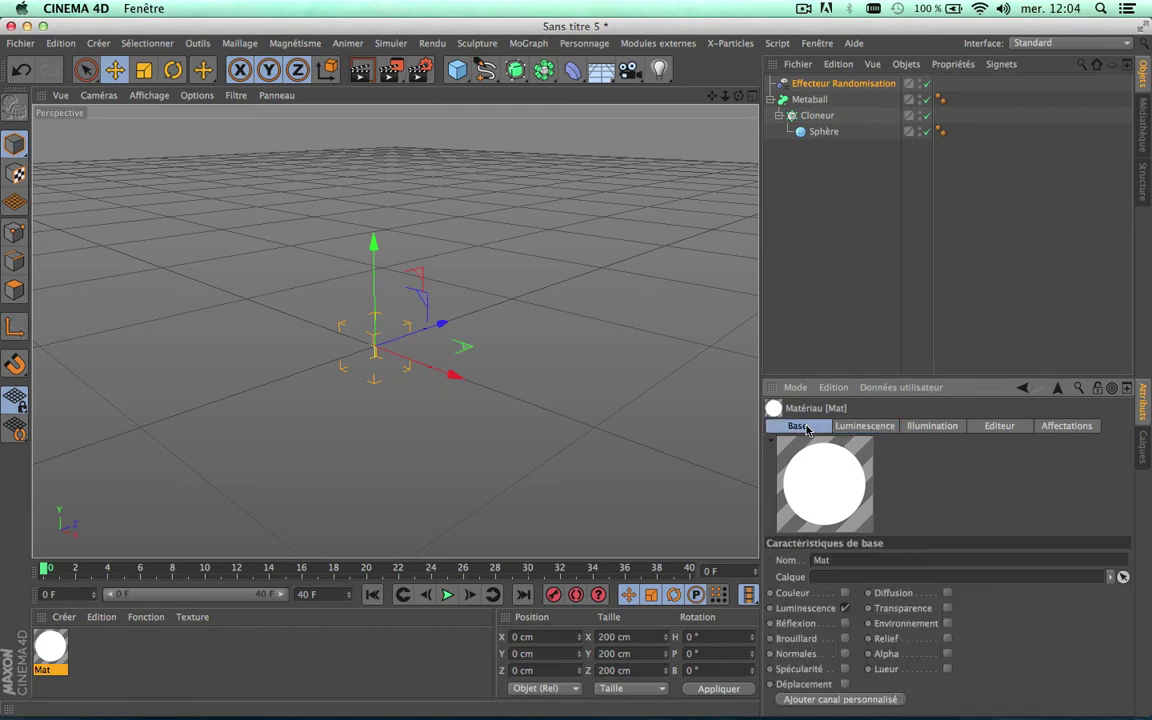
click(860, 428)
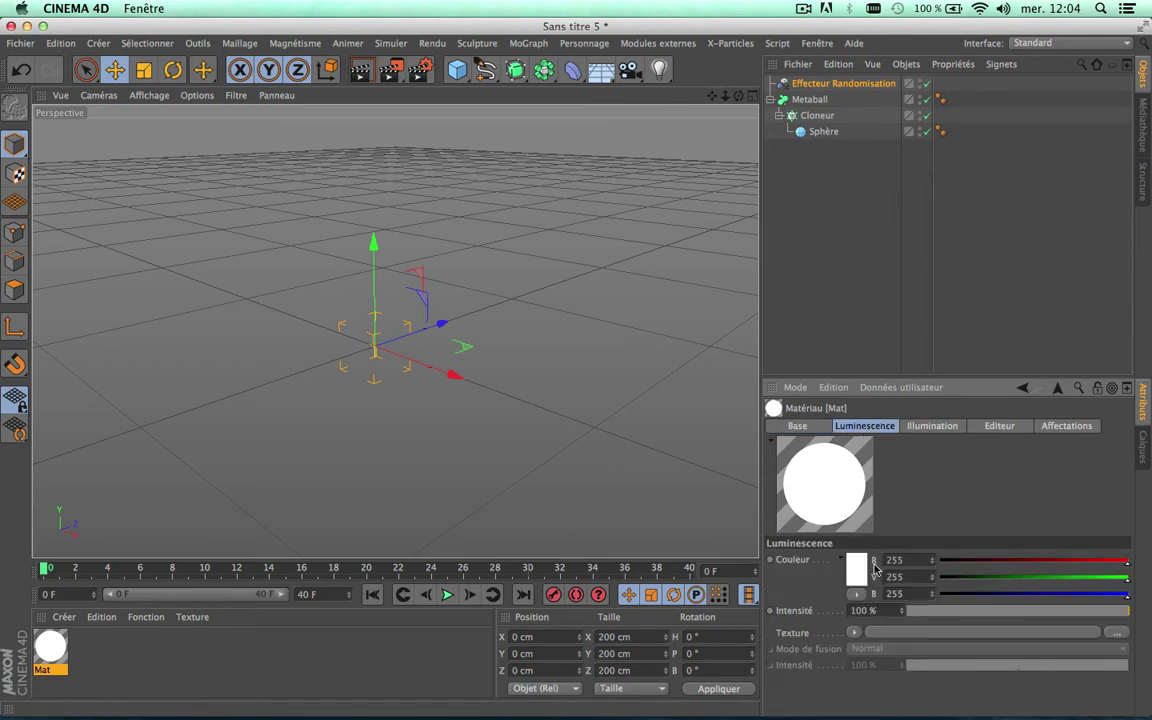
click(855, 634)
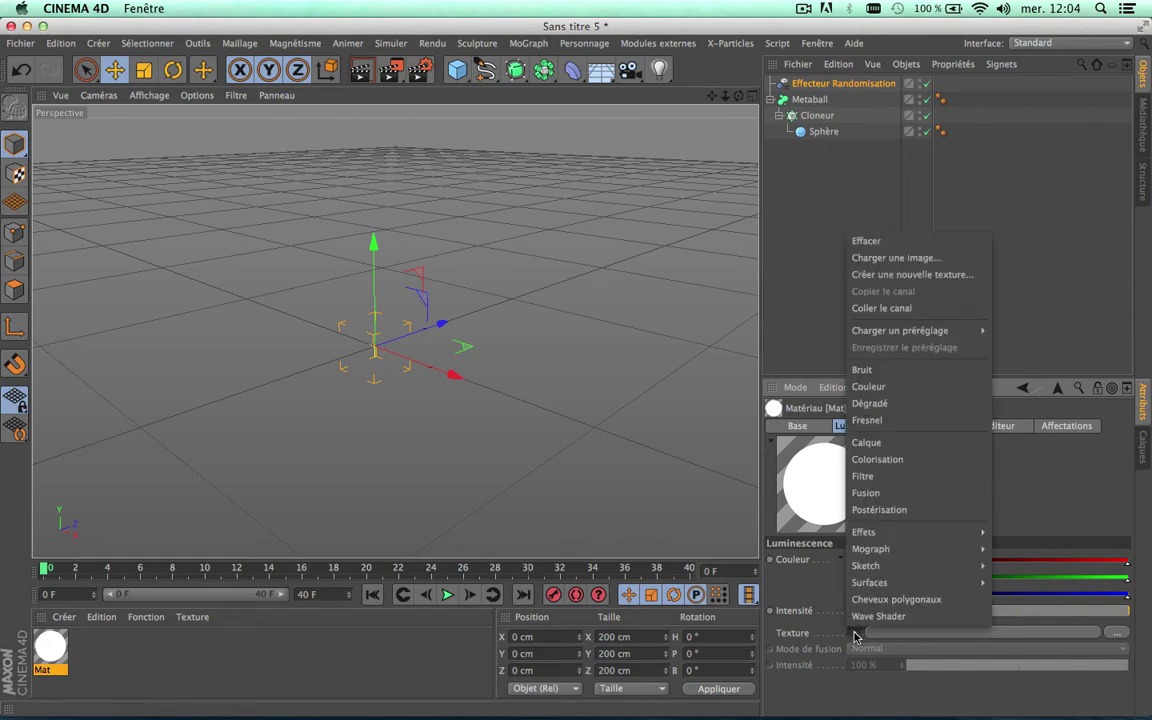
click(887, 420)
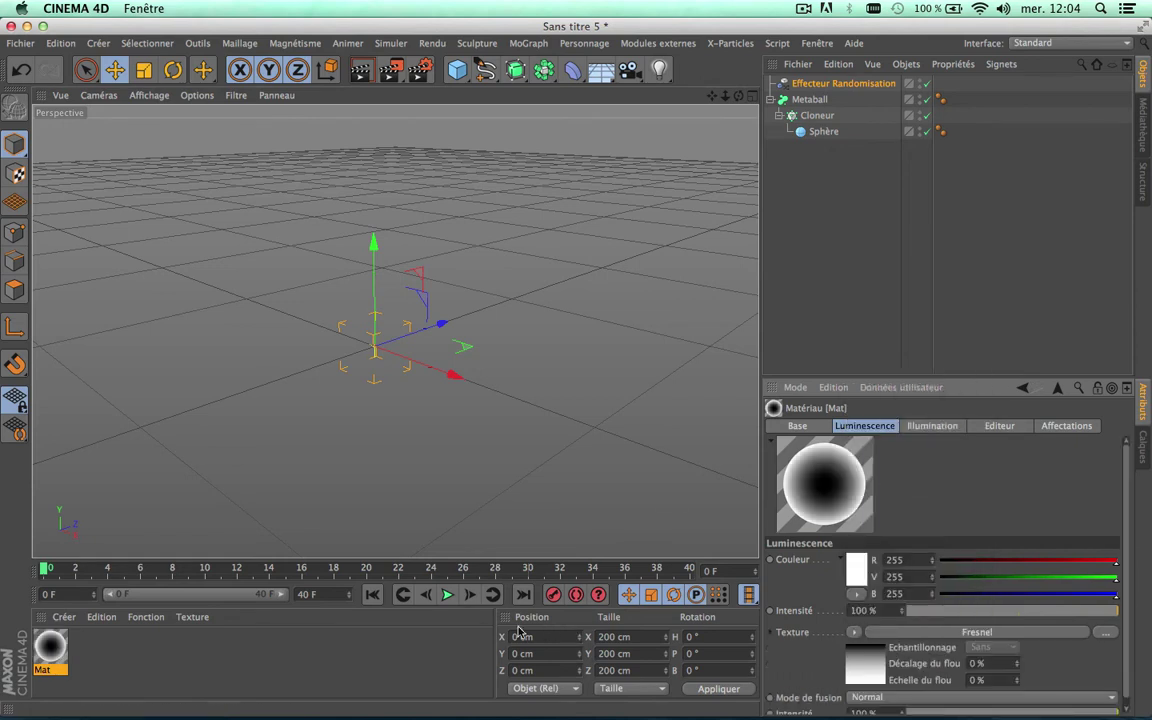
- Apply Mat to the Cloneur and replay the animation from the start
click(448, 595)
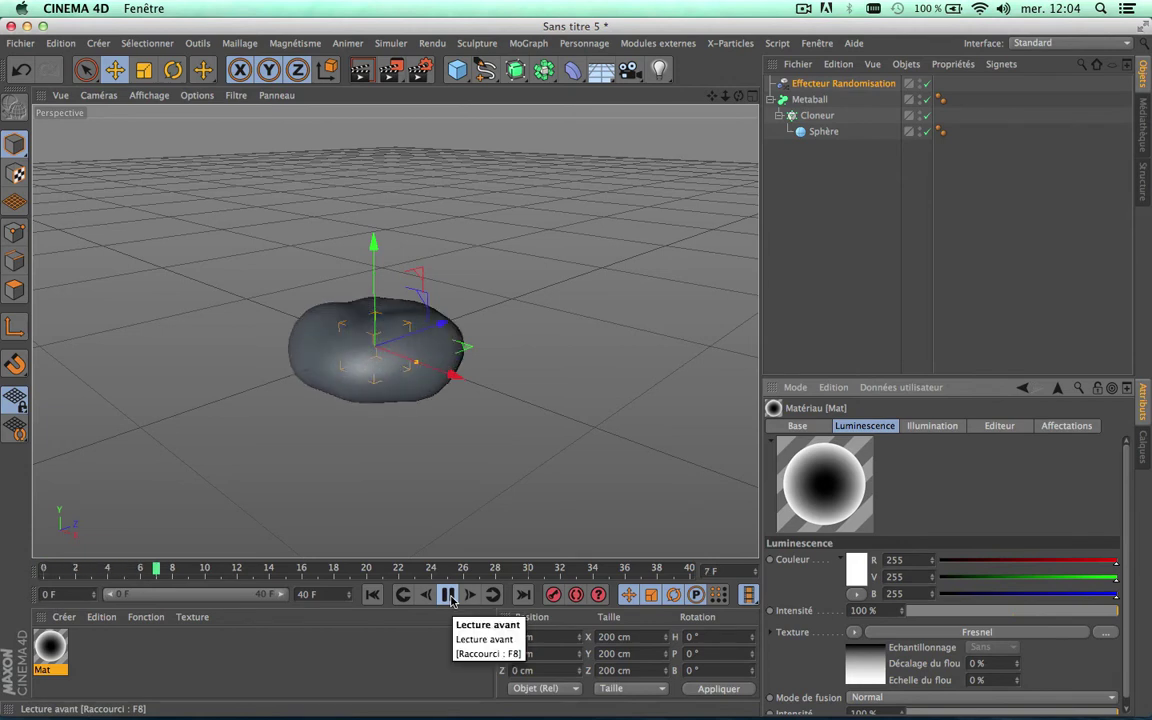
click(448, 595)
drag(38, 655, 815, 118)
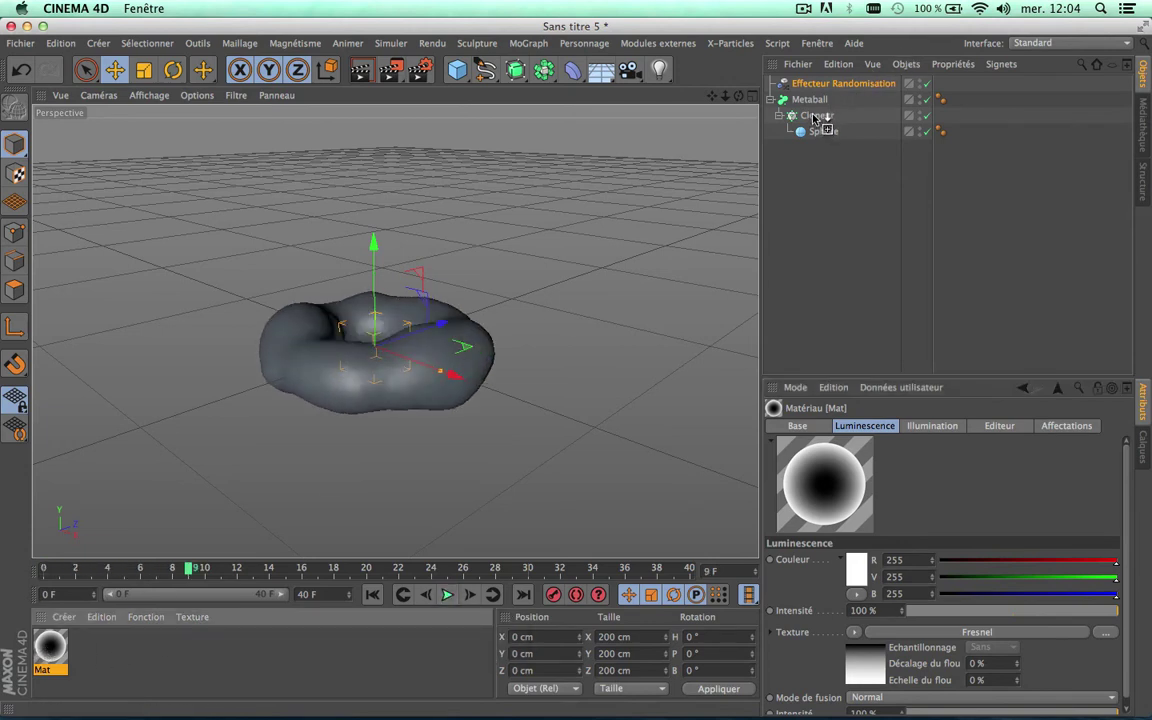
drag(815, 118, 816, 116)
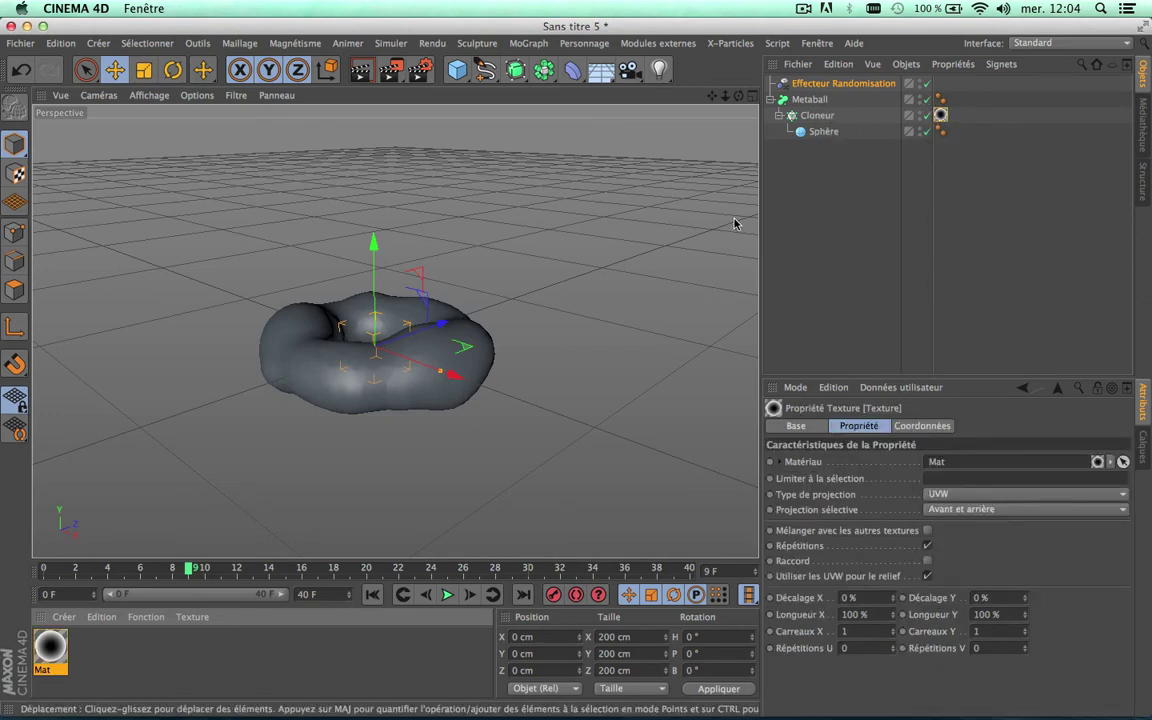
click(373, 594)
click(447, 594)
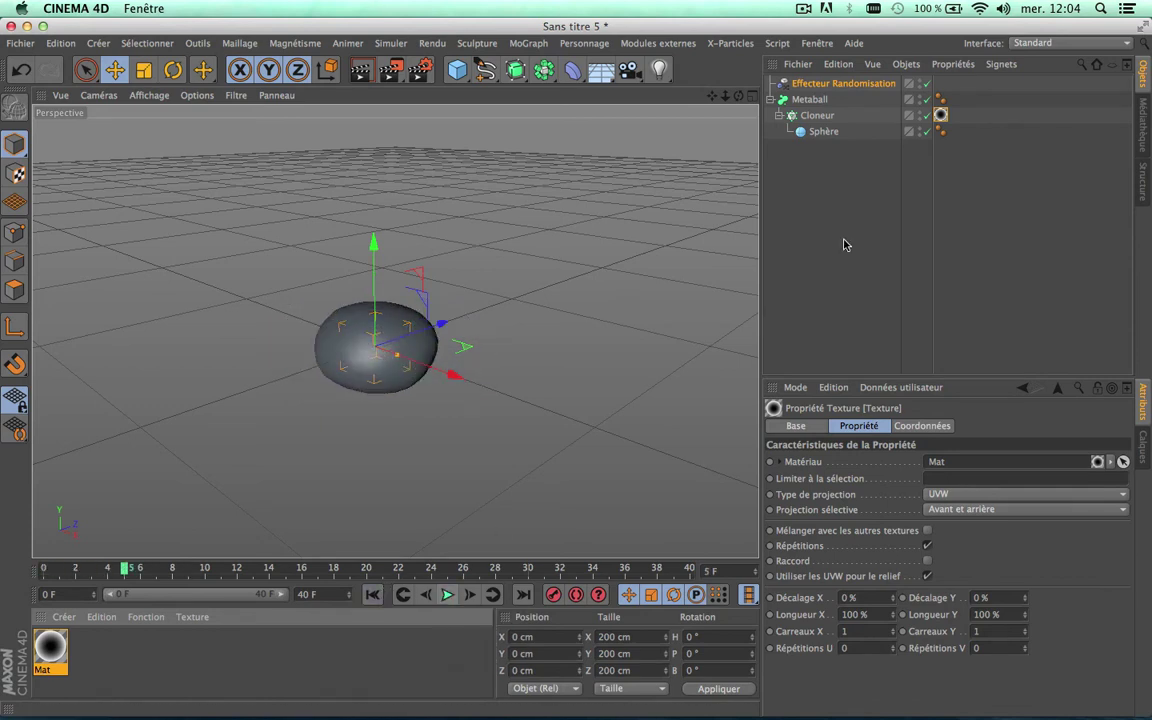
- Put Mat on the Metaball, preview to frame 13, and open the Fresnel shader settings
mouse_move(50, 648)
mouse_down()
mouse_move(893, 121)
mouse_move(812, 101)
mouse_up()
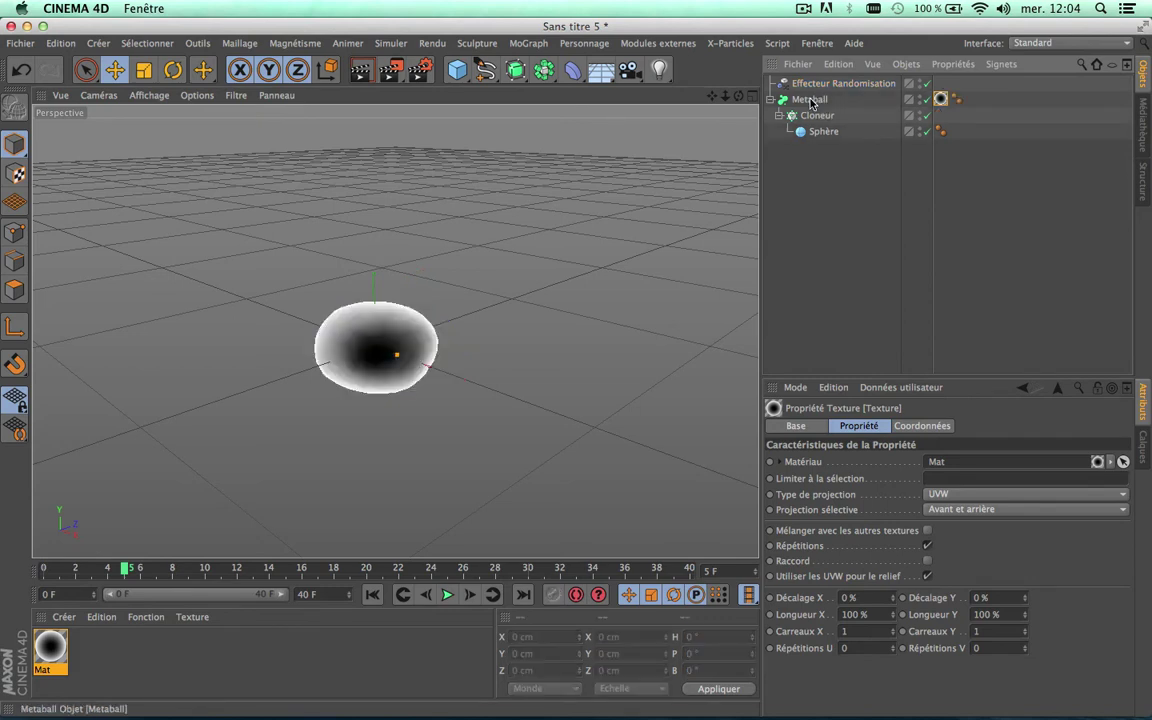
click(446, 597)
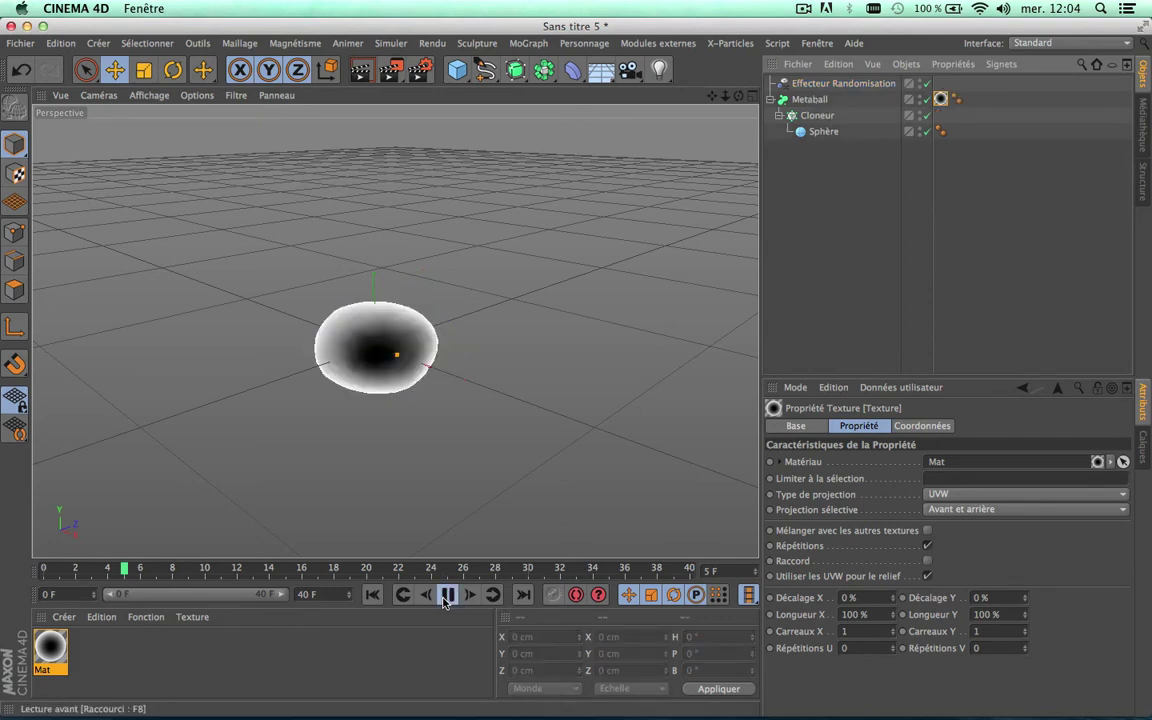
click(446, 597)
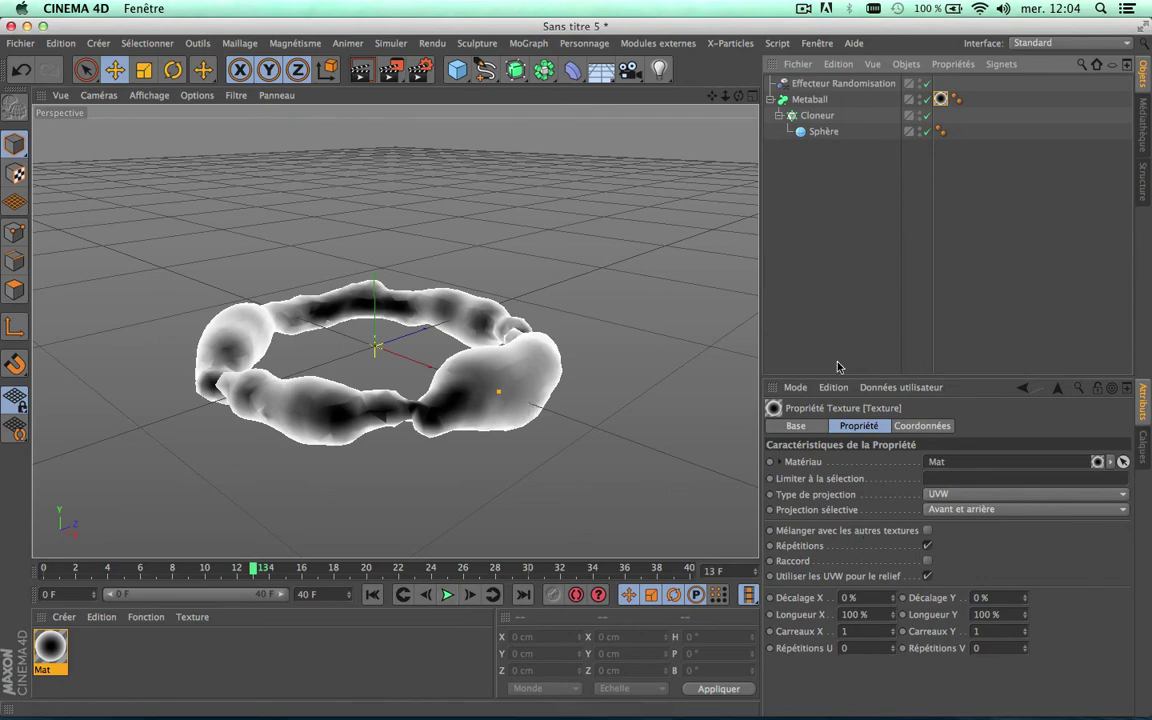
double_click(941, 100)
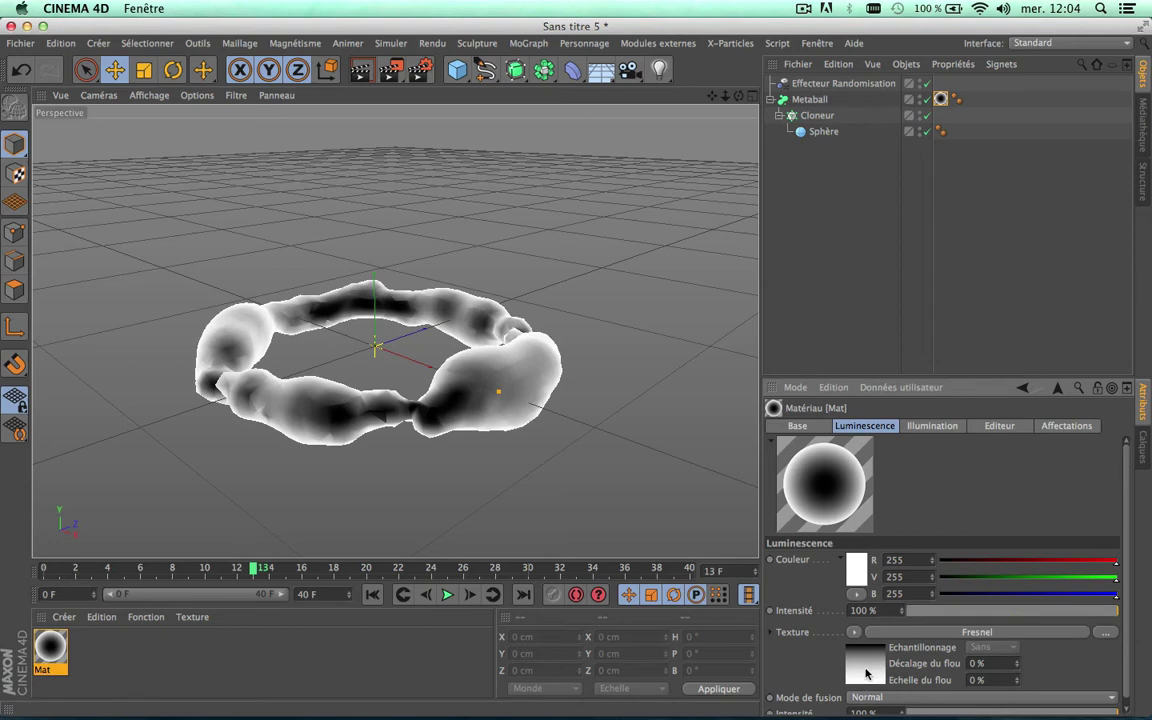
click(866, 674)
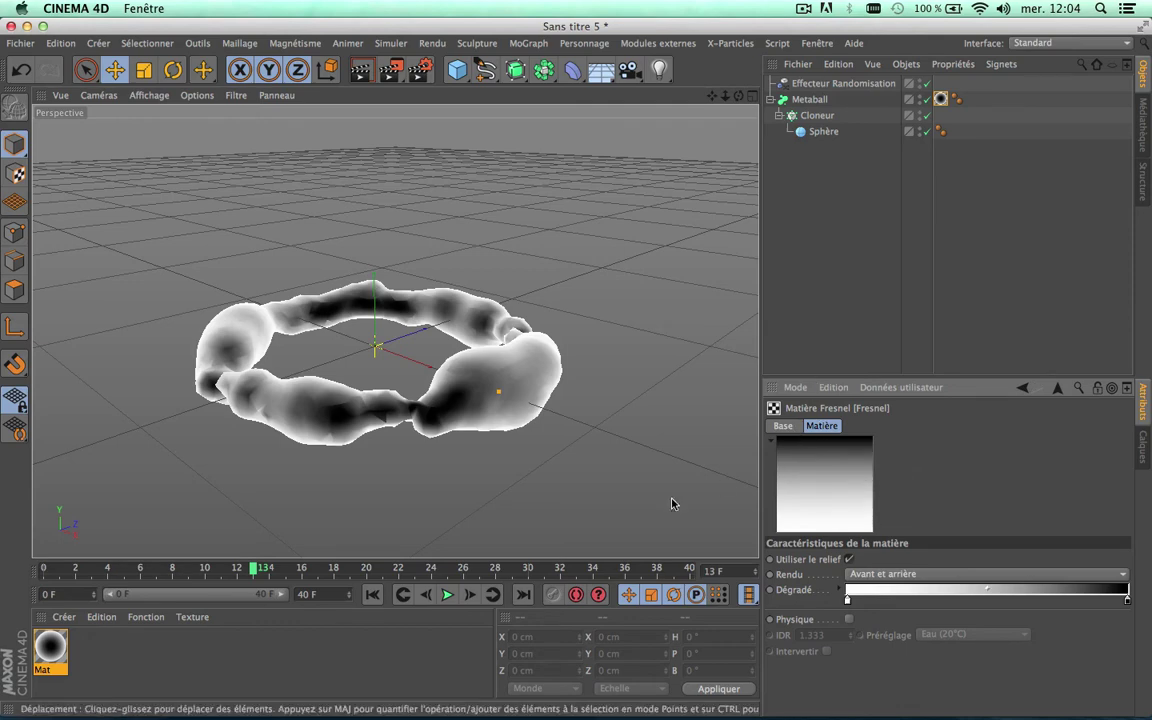
- In Mat's Luminescence Fresnel gradient, set the middle knot to a light neutral grey
double_click(64, 645)
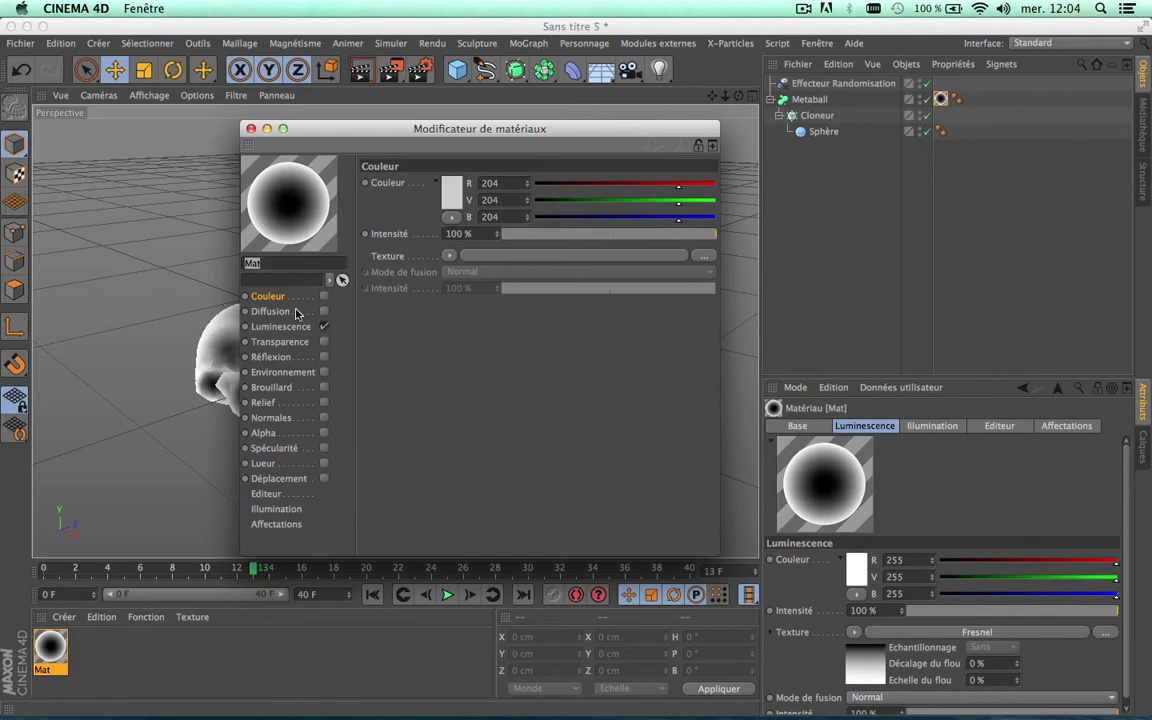
click(281, 326)
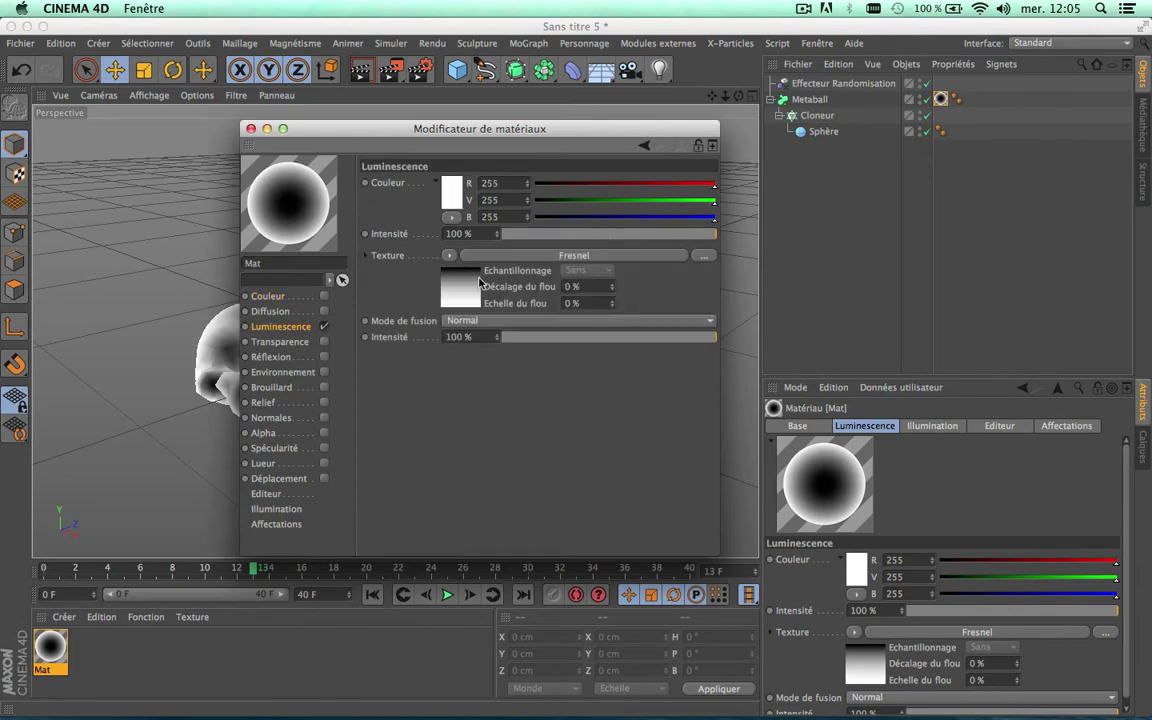
click(475, 287)
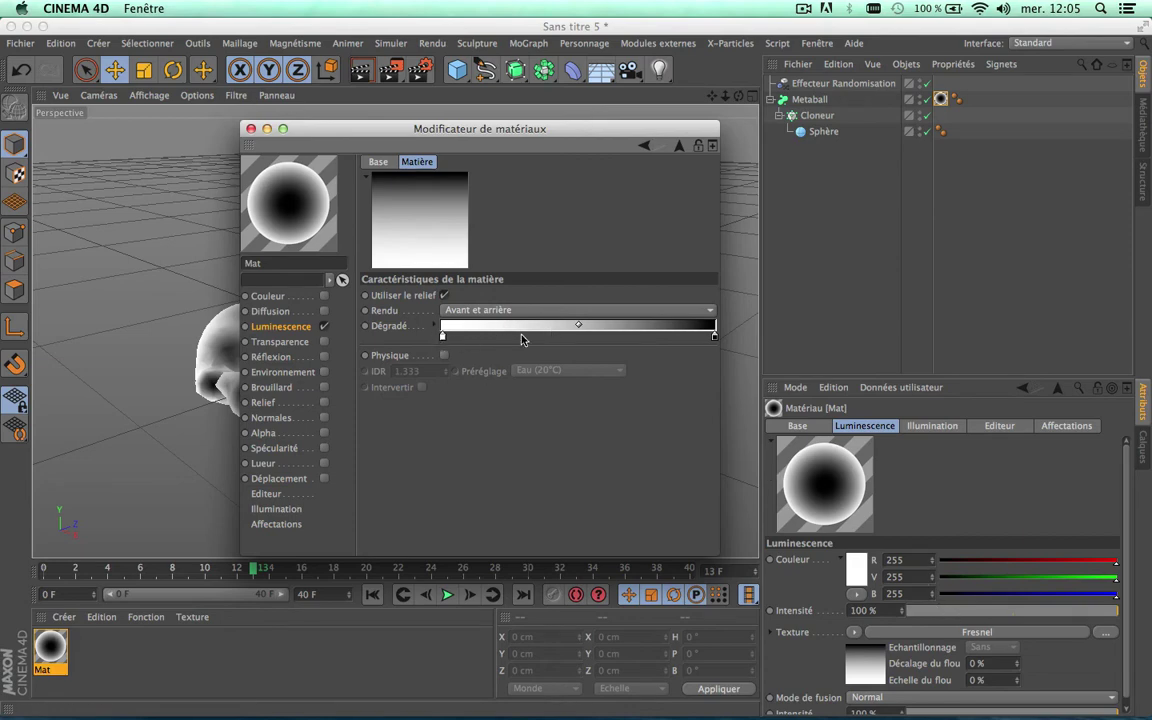
double_click(505, 339)
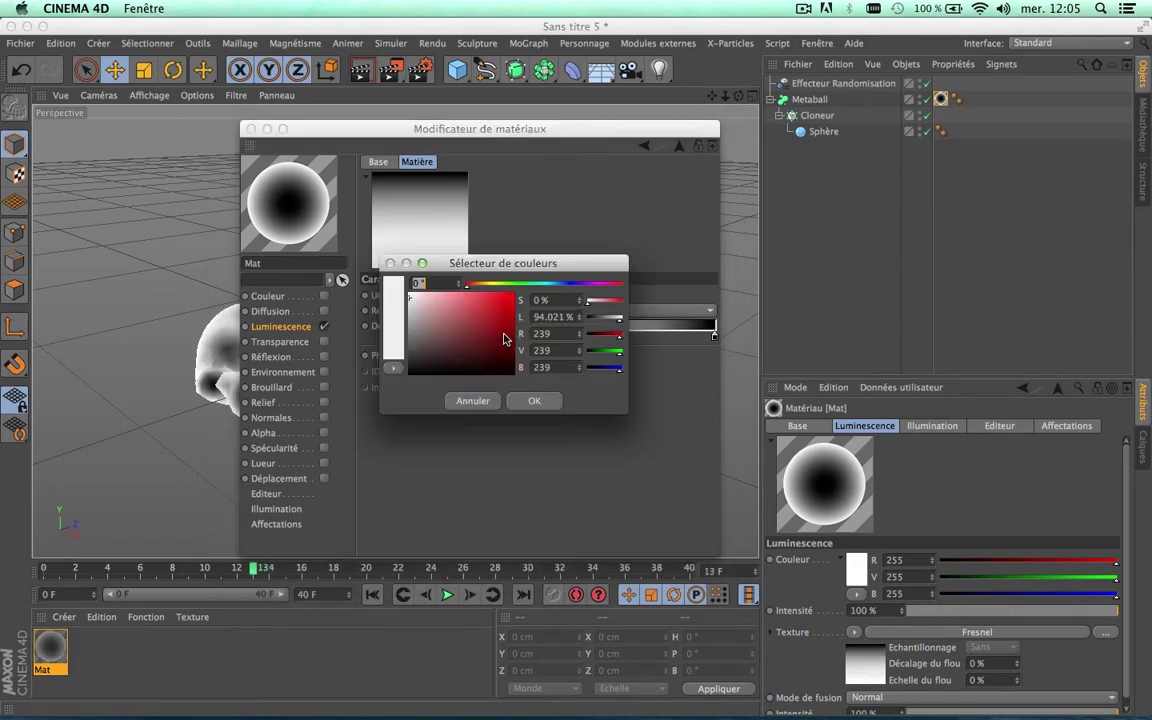
click(473, 400)
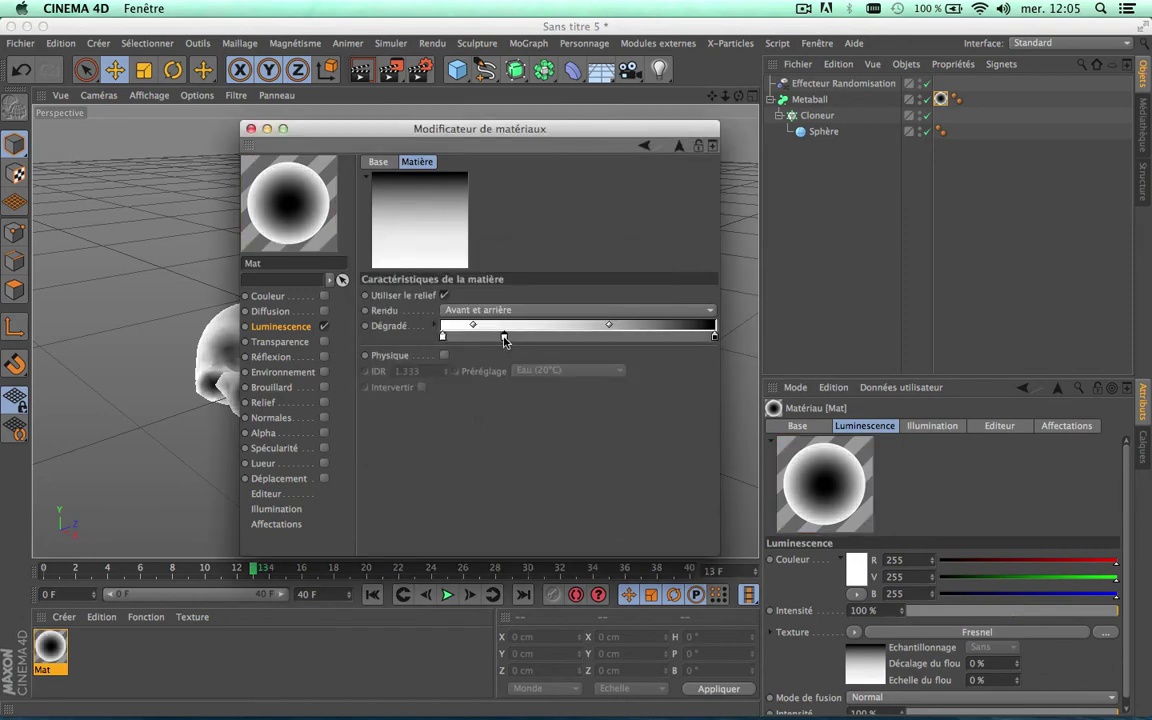
double_click(505, 339)
drag(457, 309, 390, 315)
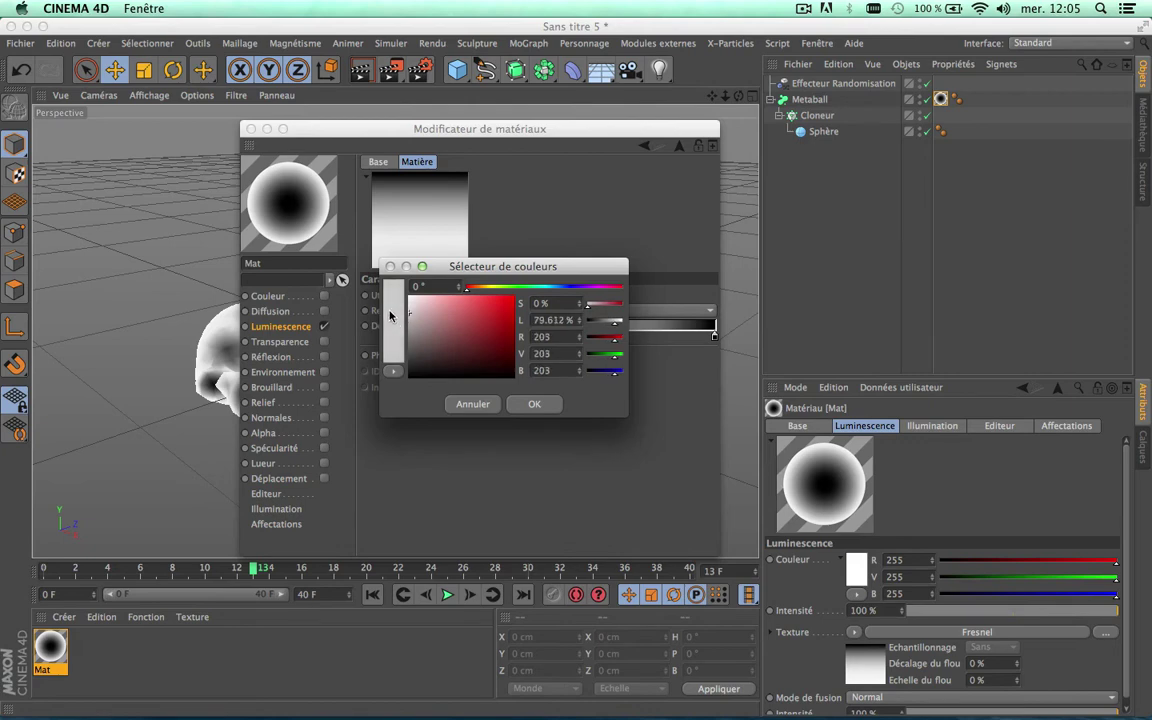
click(536, 404)
- Make the next gradient knot pale cyan and the end knot white
double_click(581, 338)
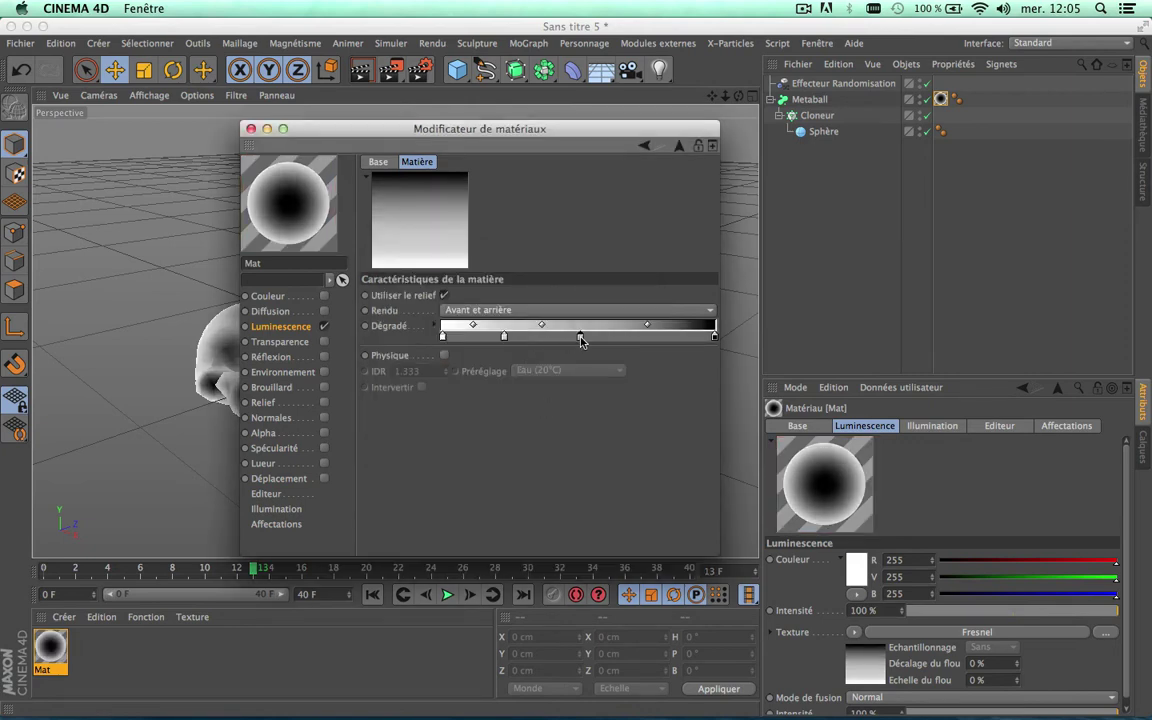
click(630, 288)
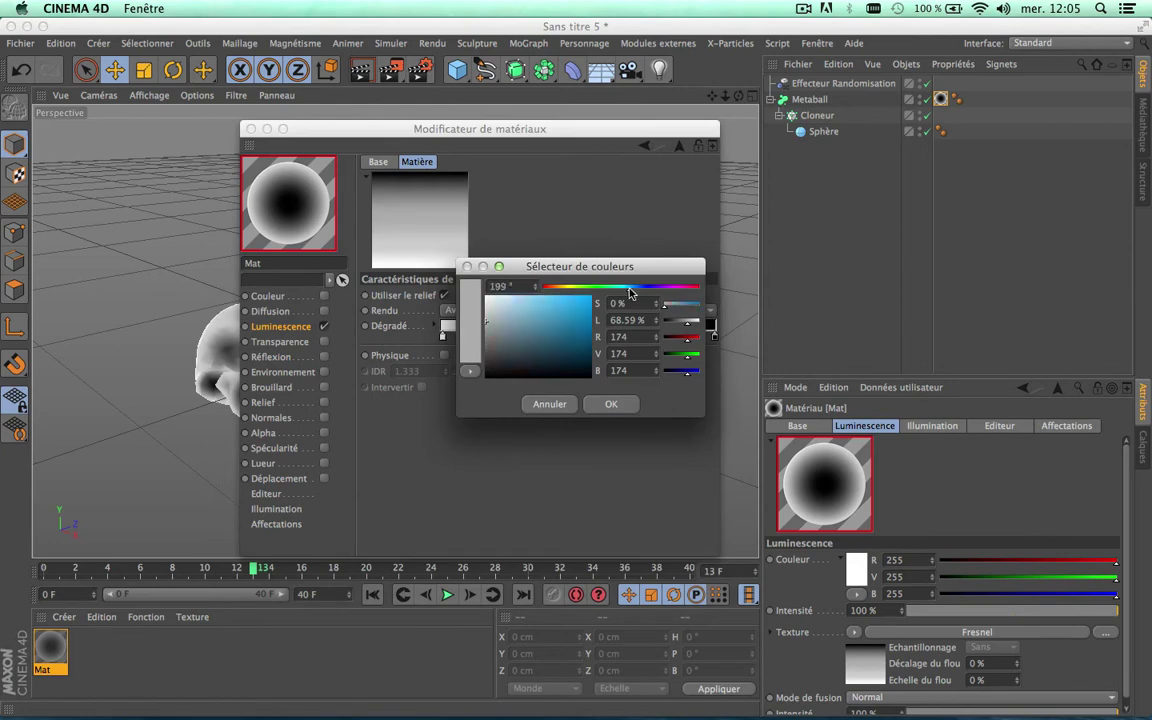
drag(486, 316, 497, 297)
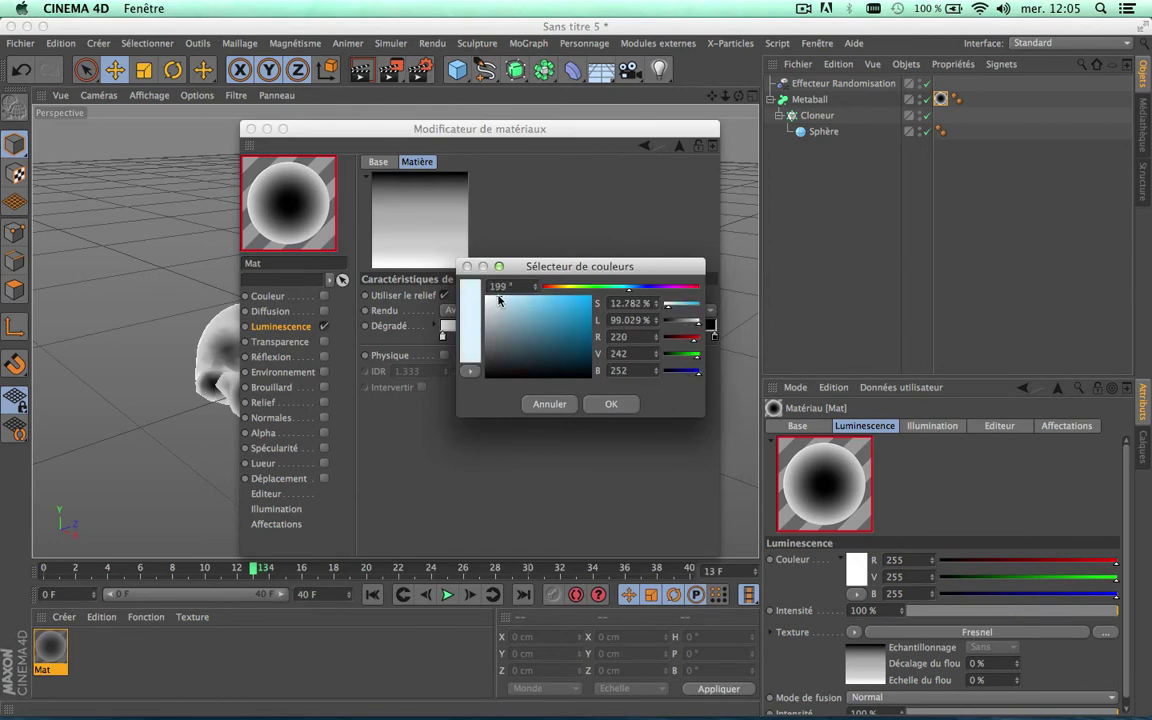
click(608, 405)
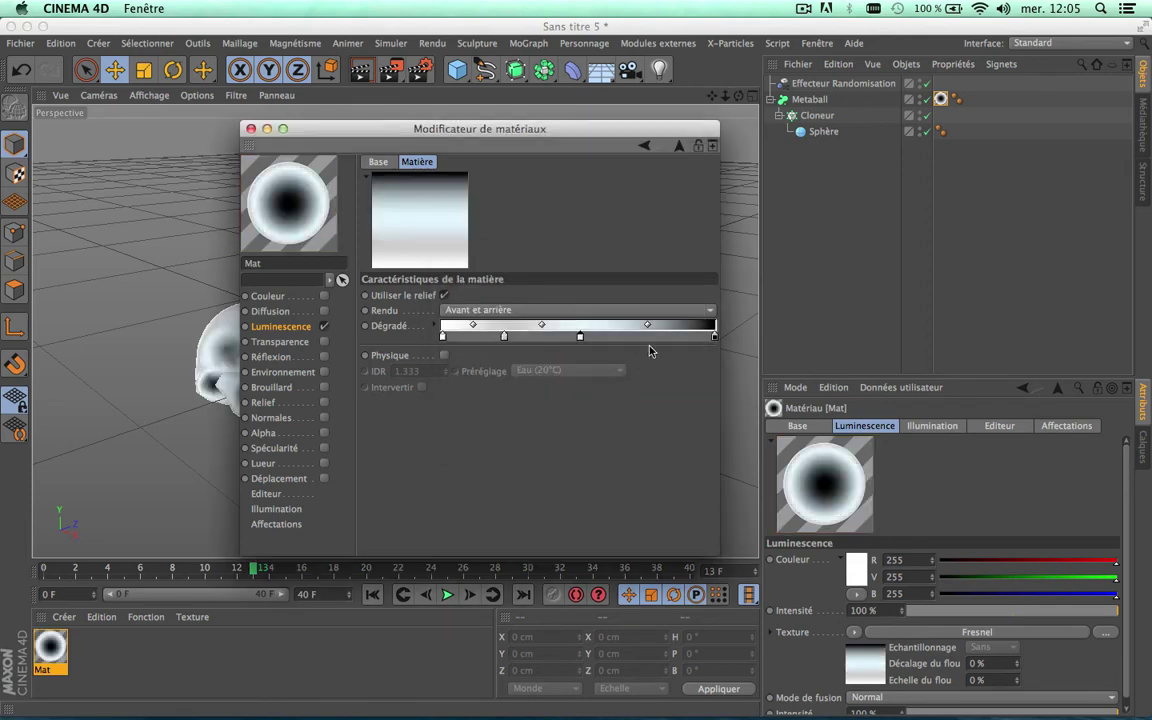
double_click(715, 340)
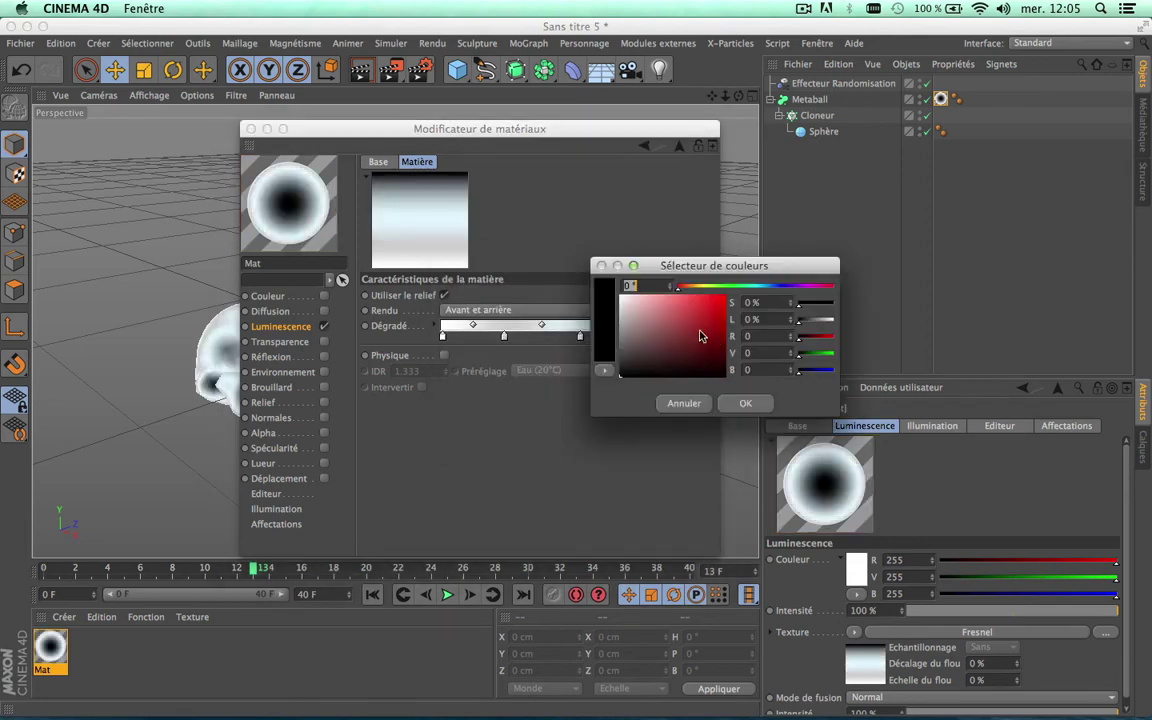
click(622, 298)
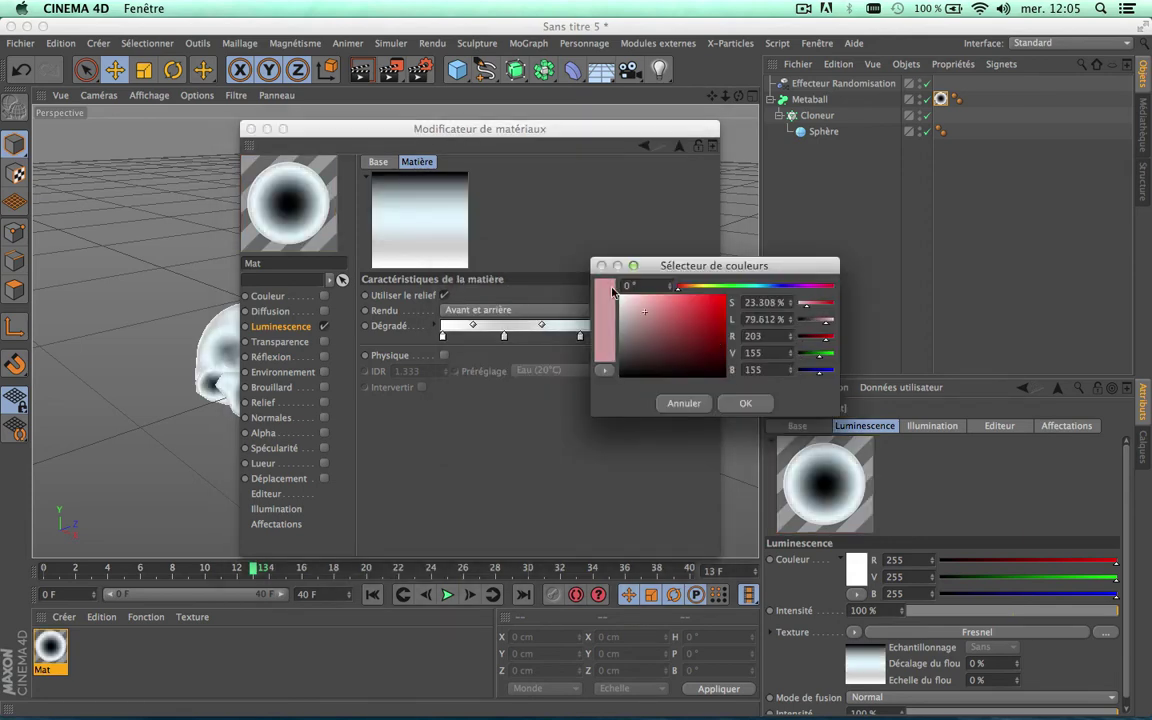
click(745, 404)
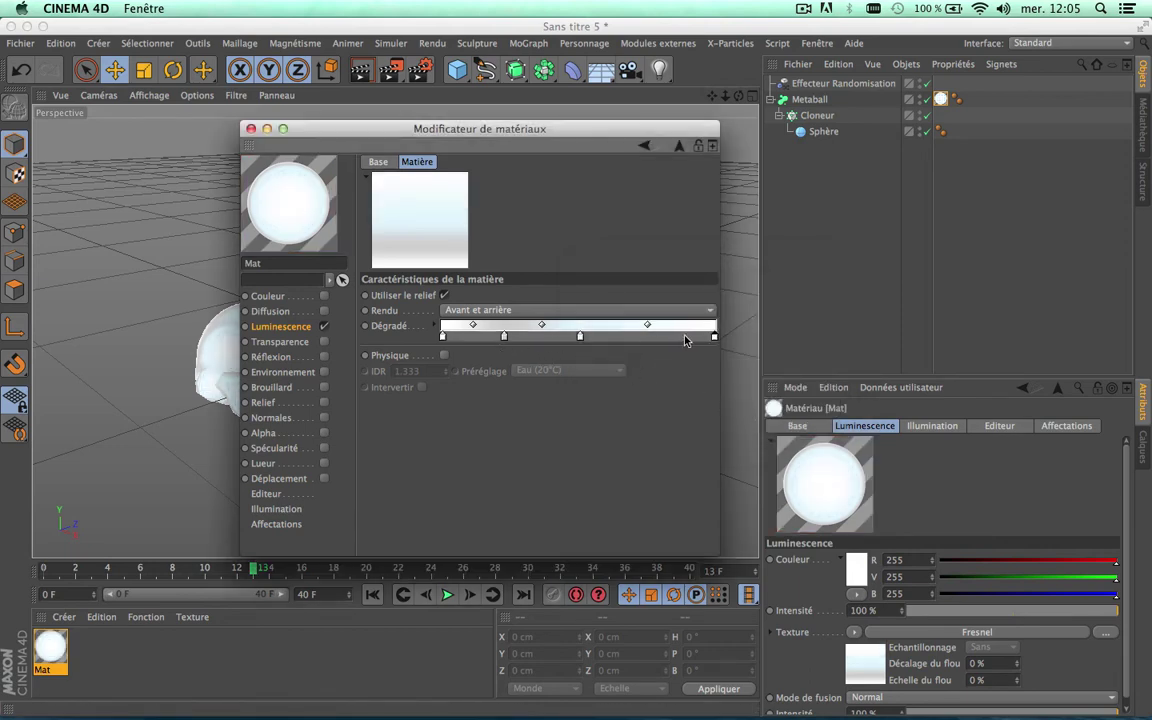
- Nudge two gradient knots rightward and close the Material Editor
drag(582, 338, 609, 337)
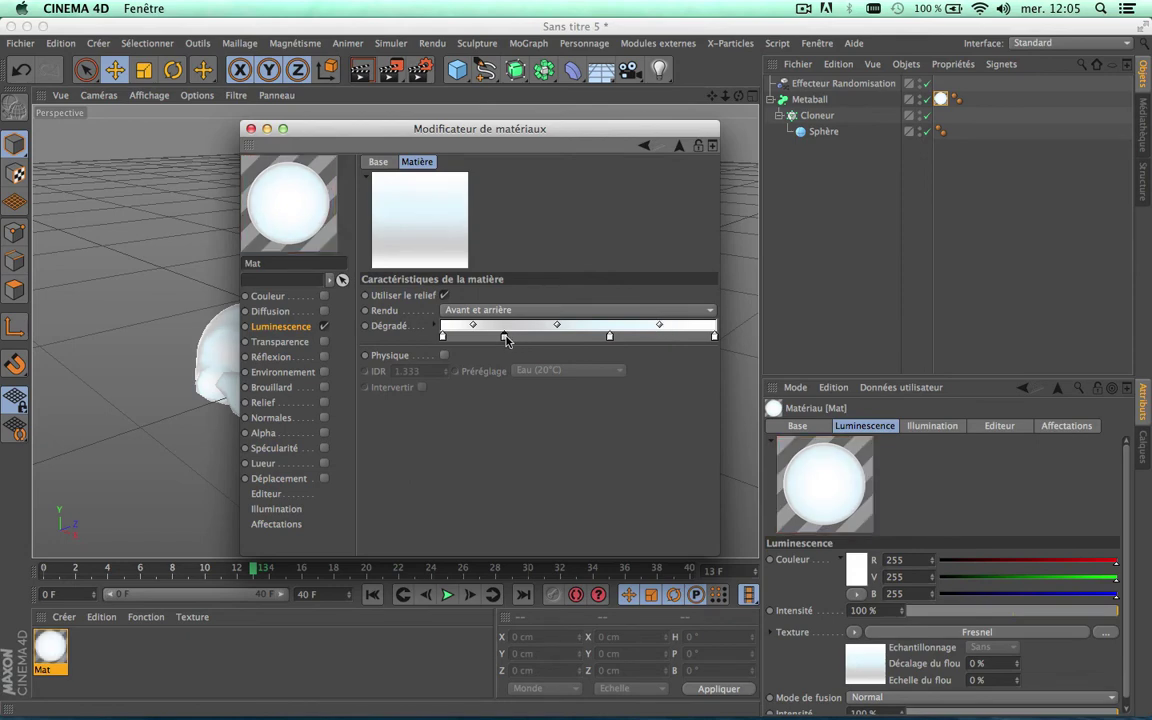
drag(504, 338, 516, 338)
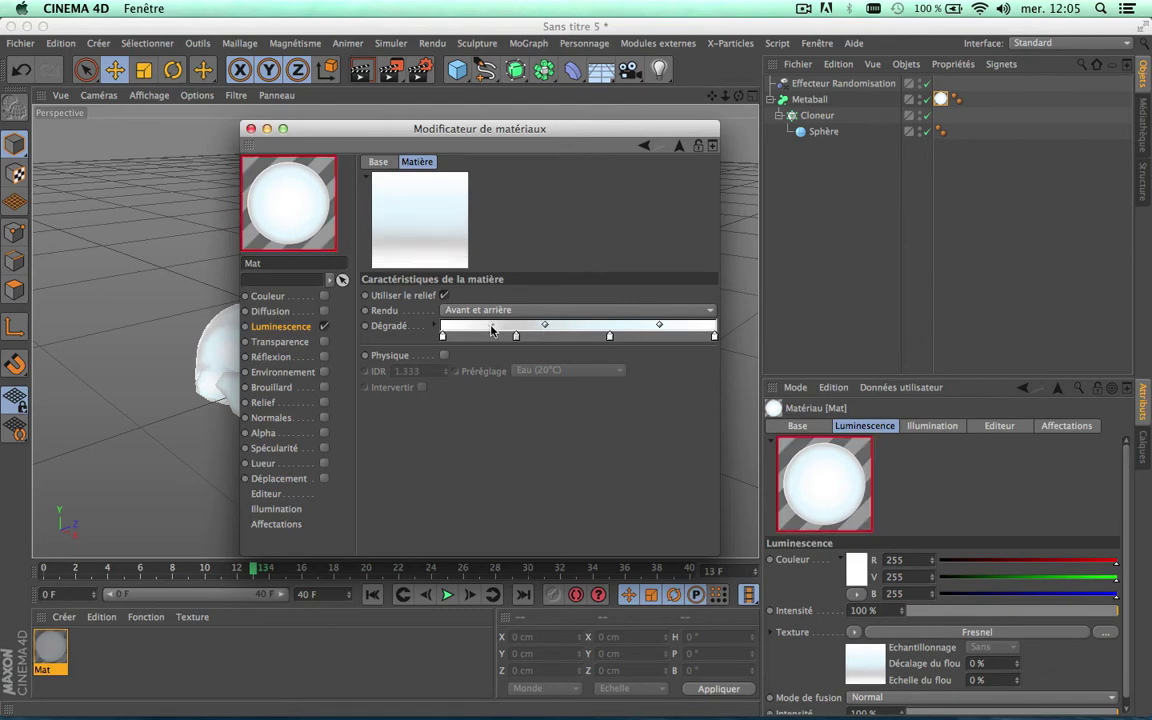
click(251, 129)
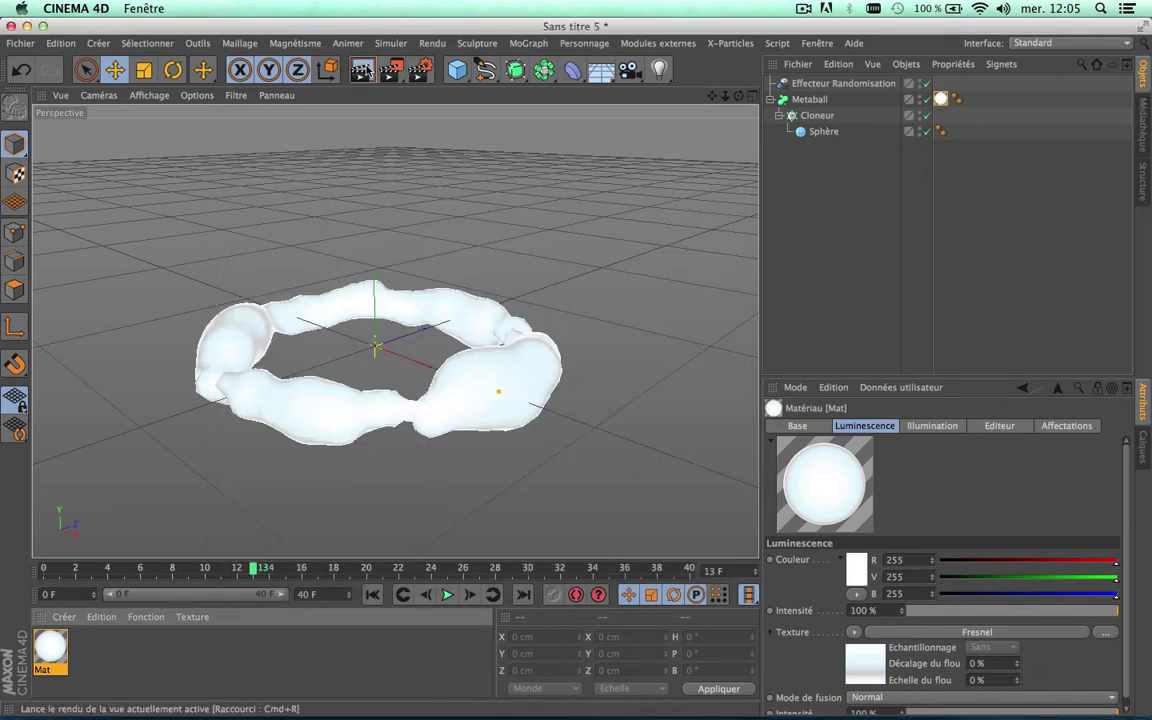
- Render the view, play the ring to frame 15, render it again, then rewind to frame 0
click(366, 72)
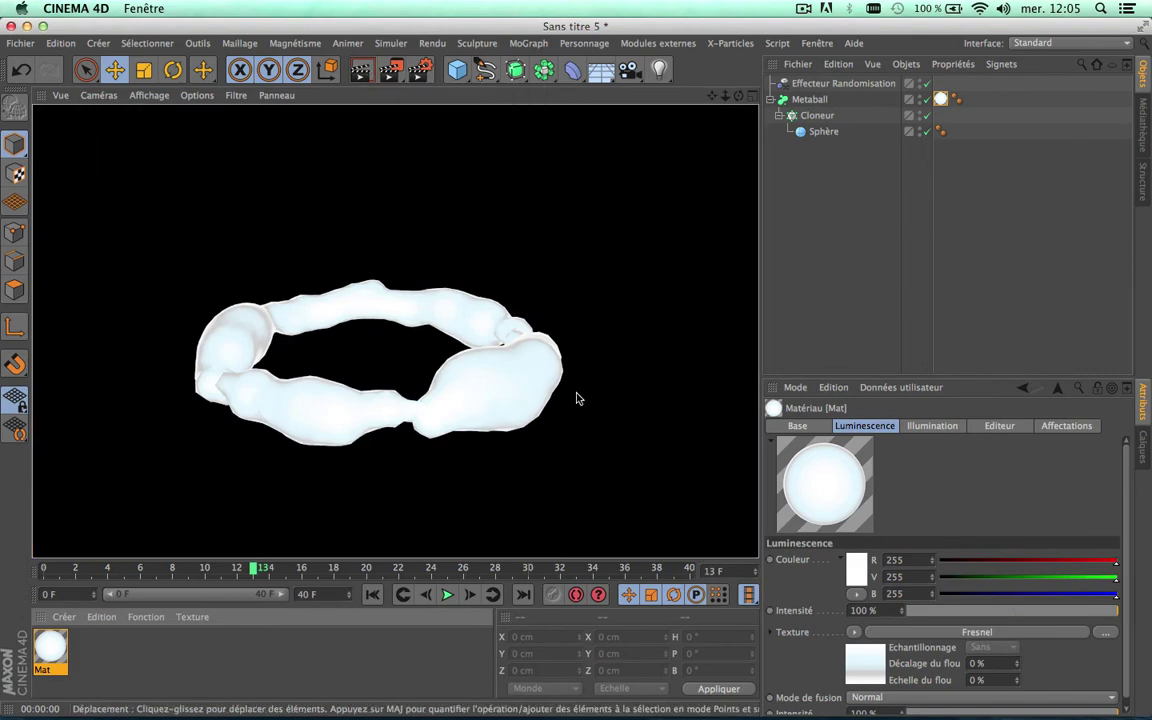
click(403, 366)
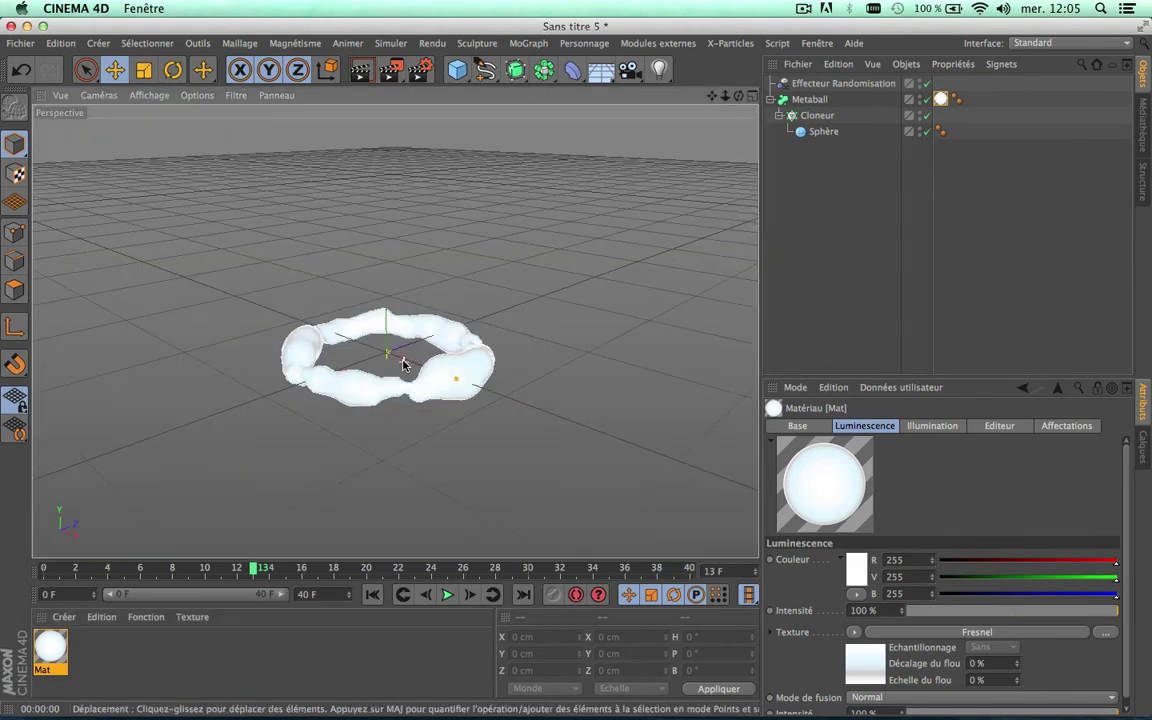
click(372, 594)
click(447, 594)
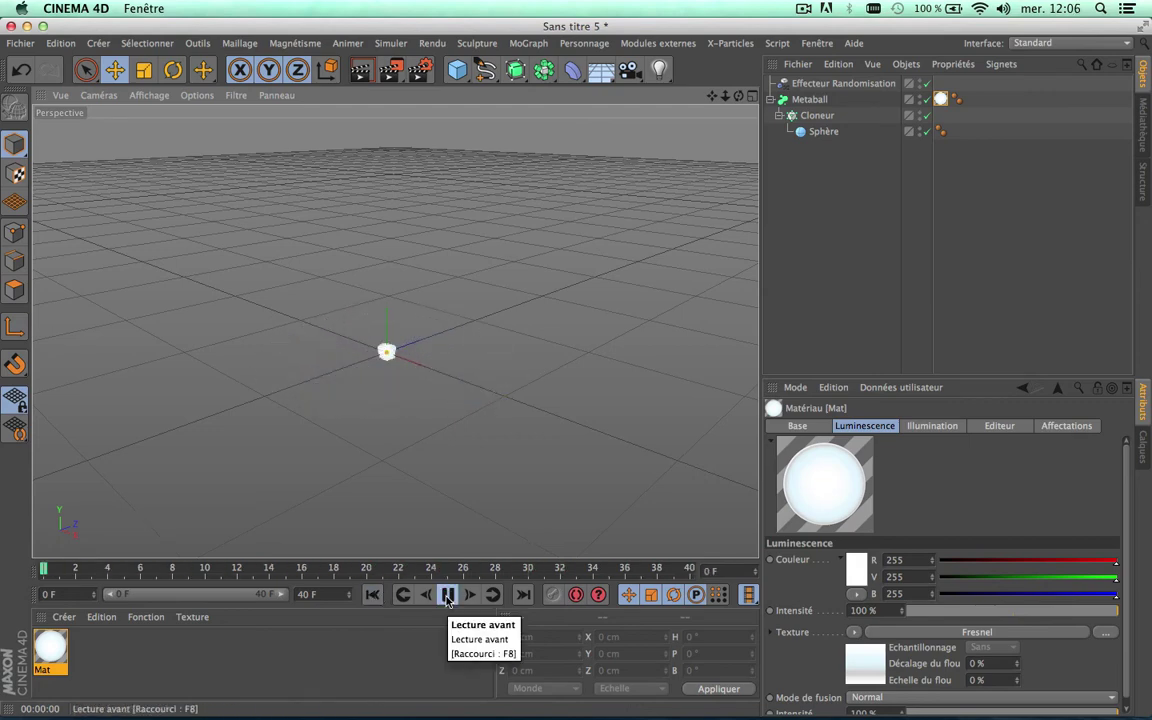
click(447, 594)
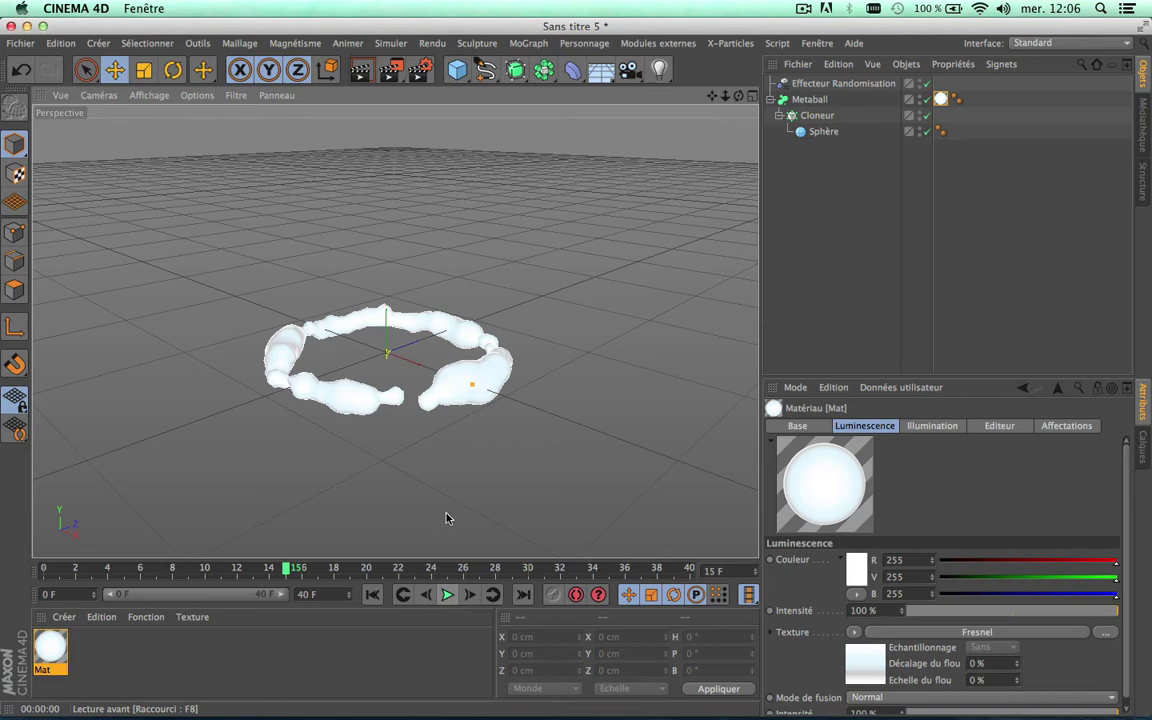
click(361, 69)
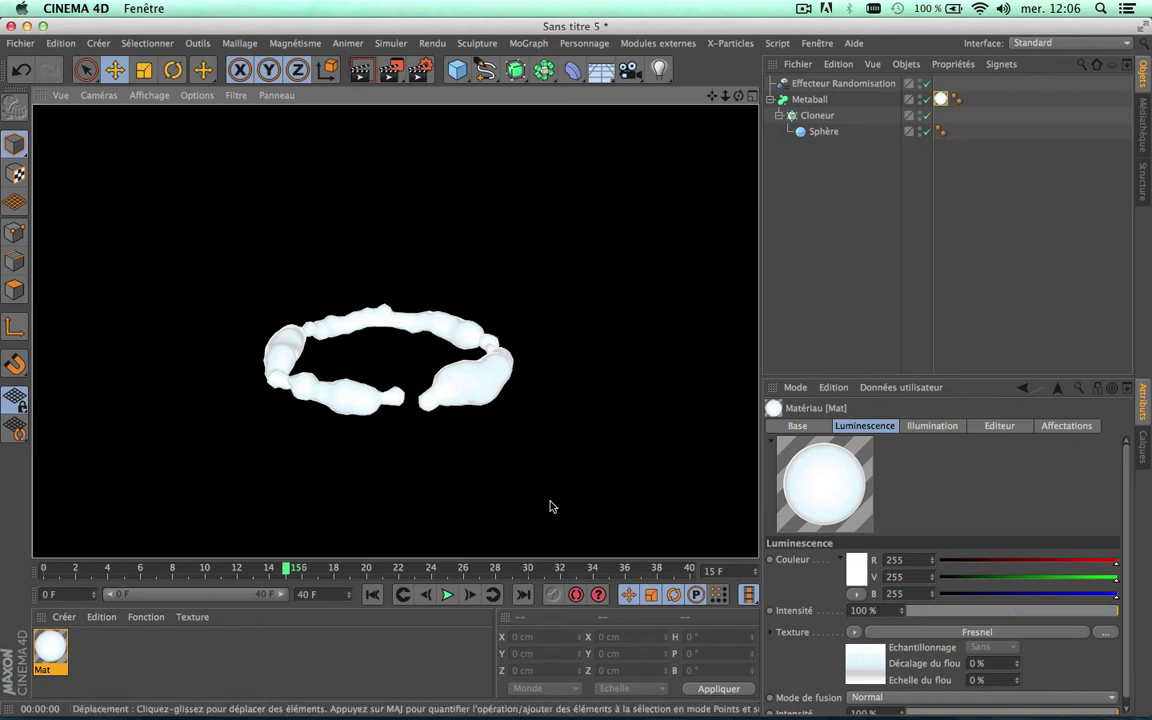
click(372, 594)
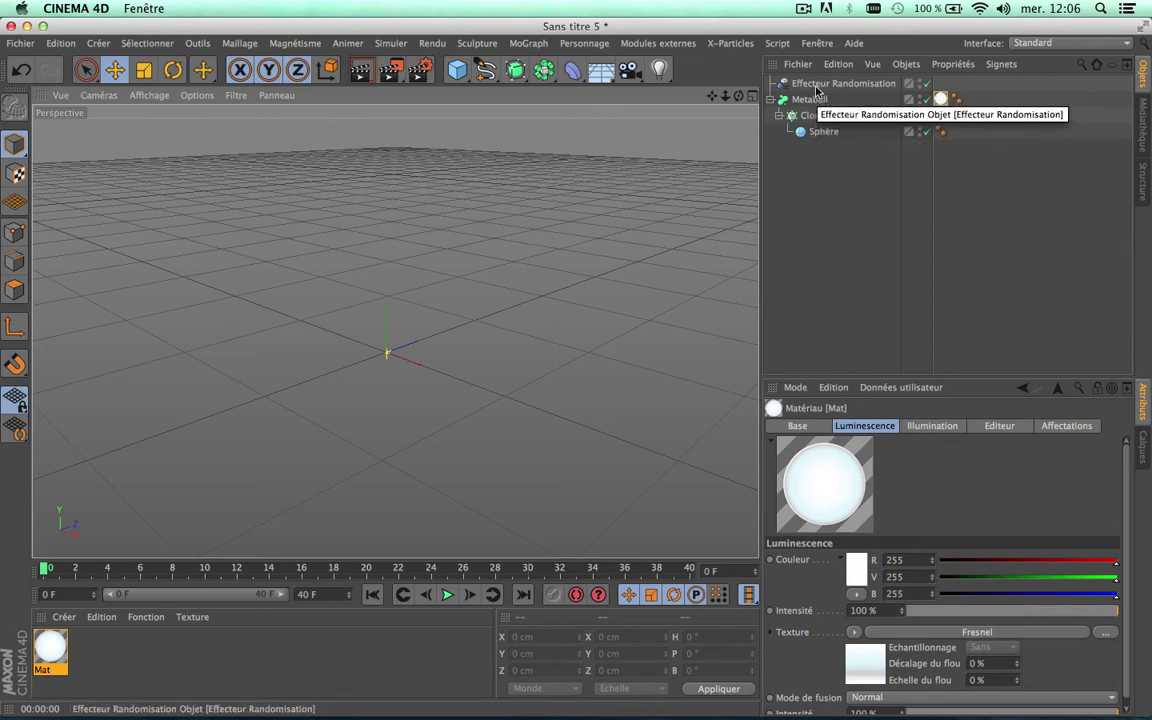
- Set the Cloneur's radial Plane to XY and play the upright ring
click(815, 116)
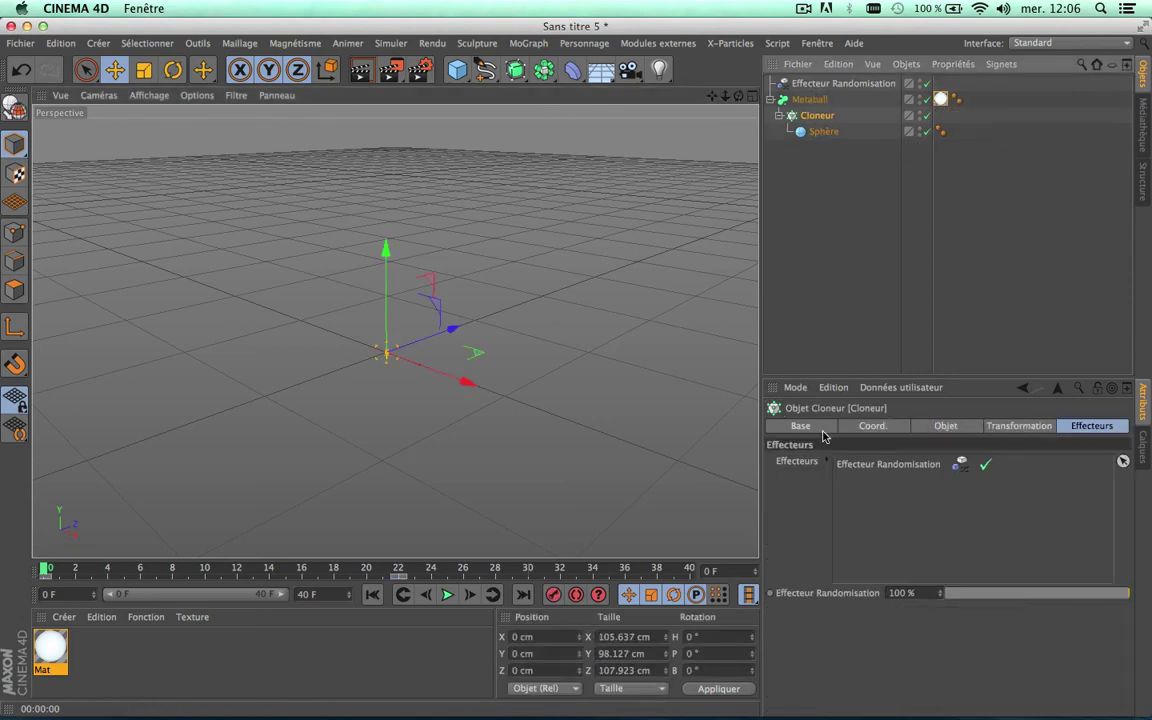
click(950, 427)
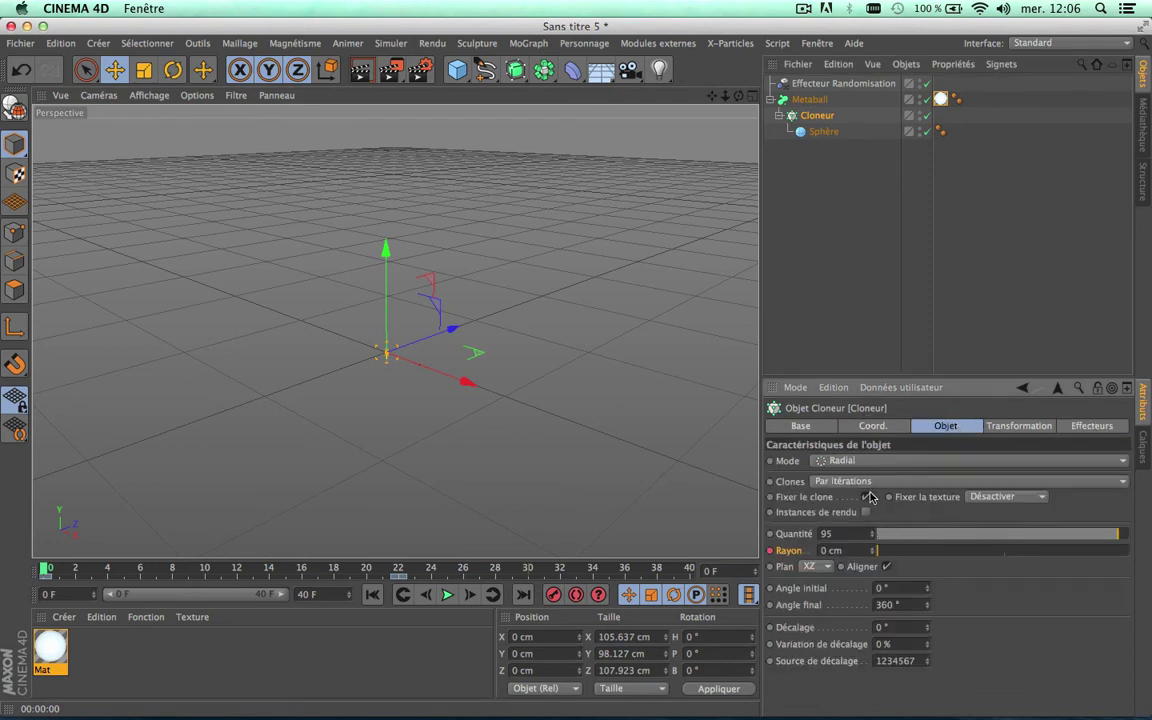
click(897, 430)
click(950, 431)
click(829, 567)
click(821, 584)
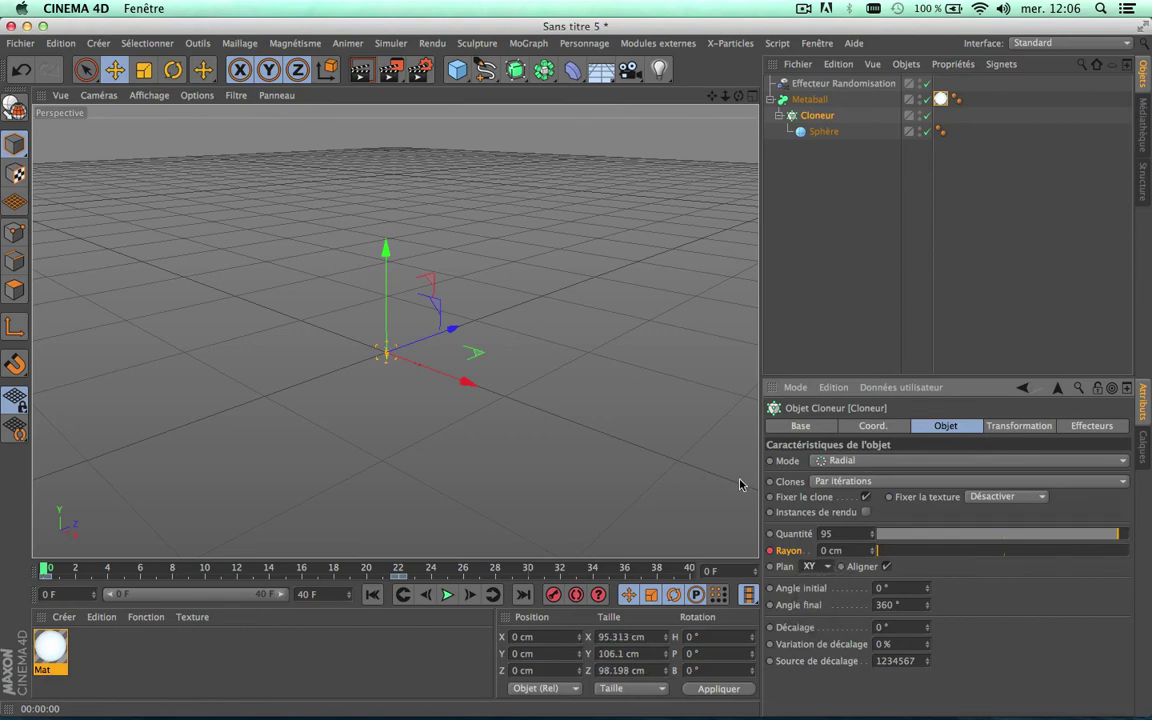
click(447, 595)
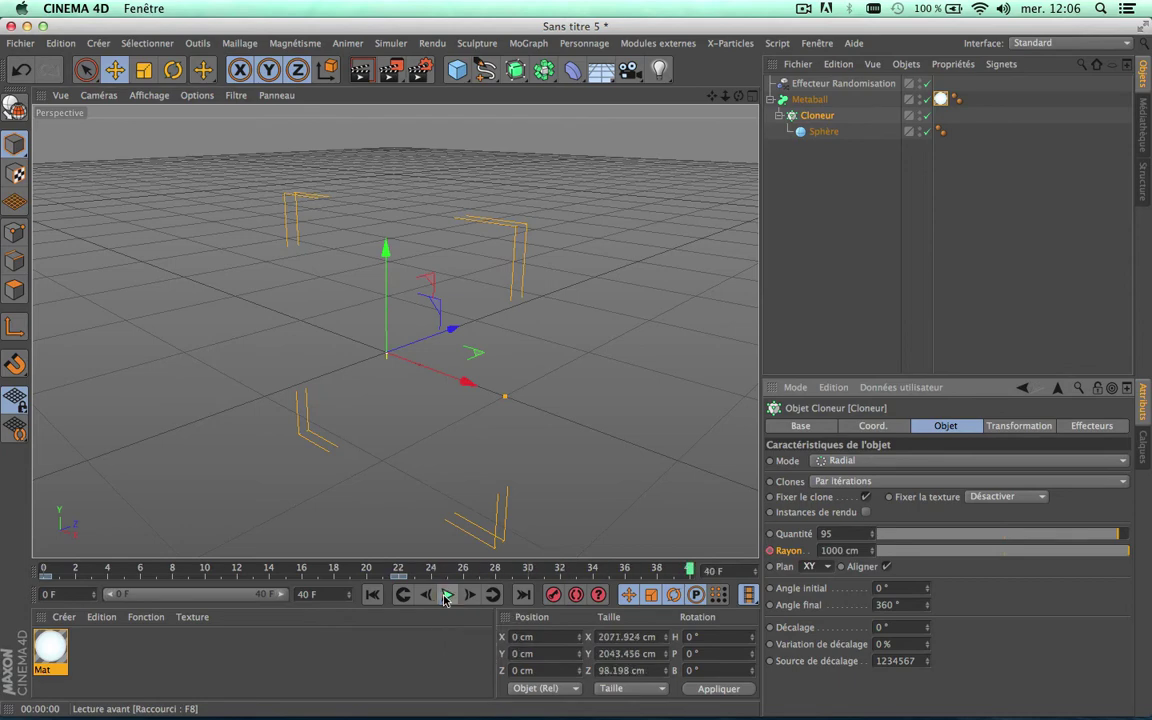
click(447, 594)
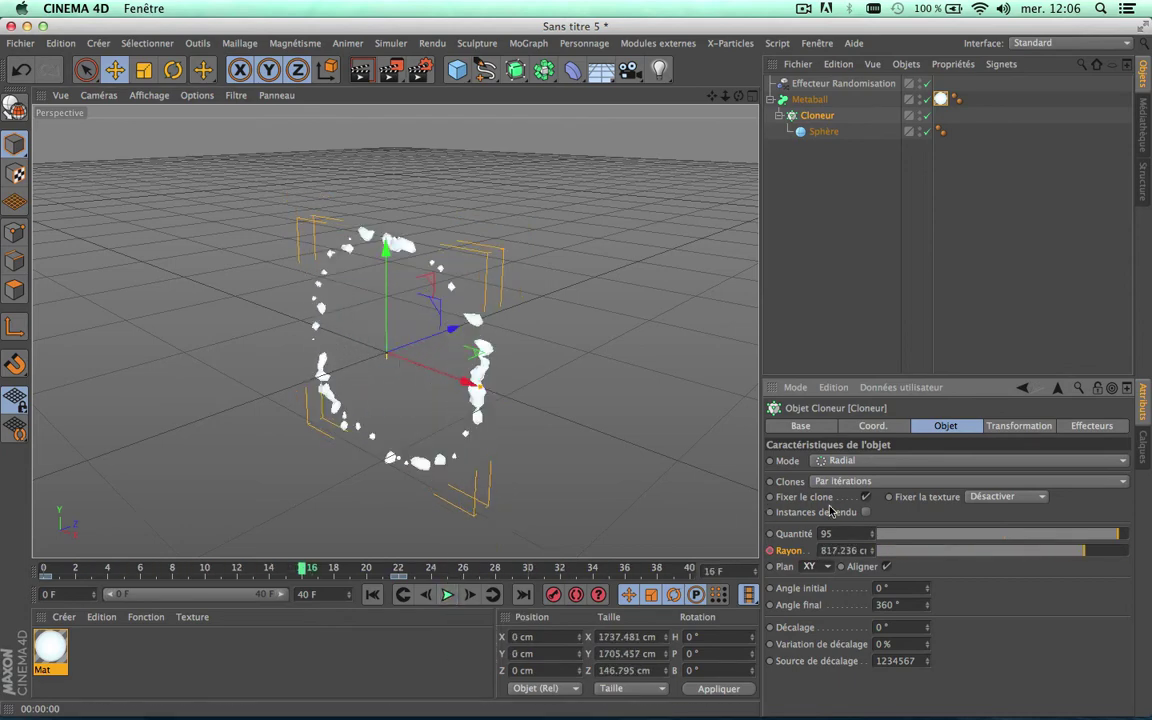
- Set the Cloneur's Plane back to XZ and rewind to frame 0
click(827, 566)
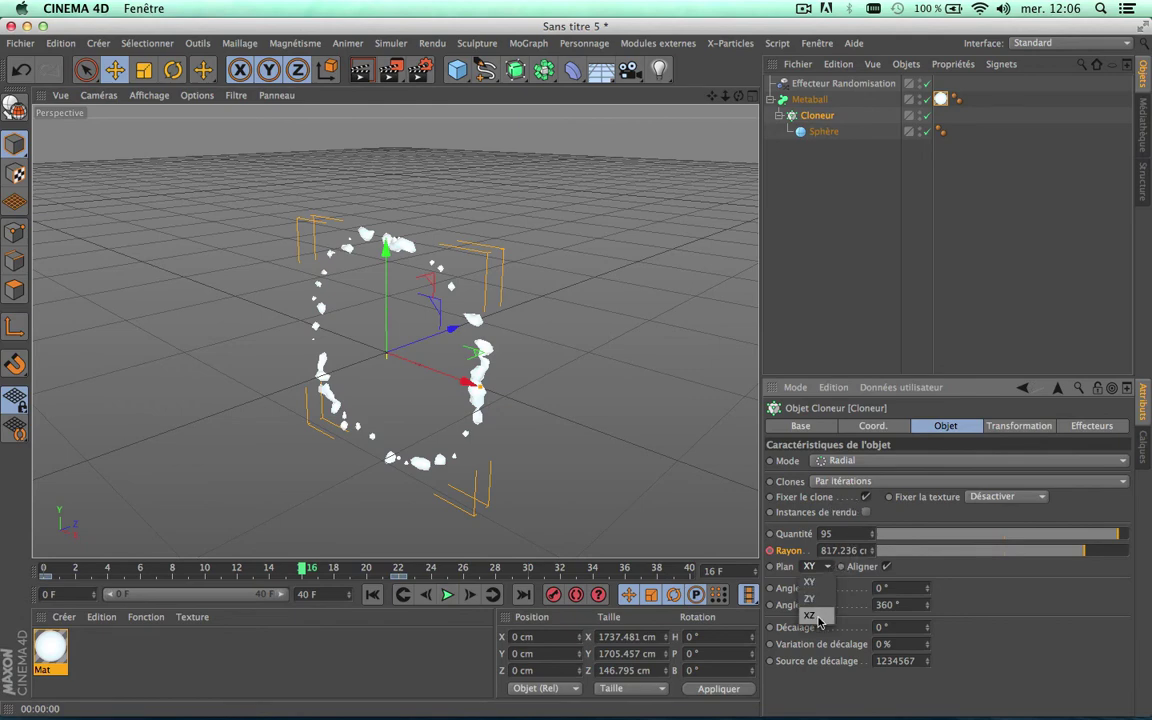
click(812, 594)
click(372, 594)
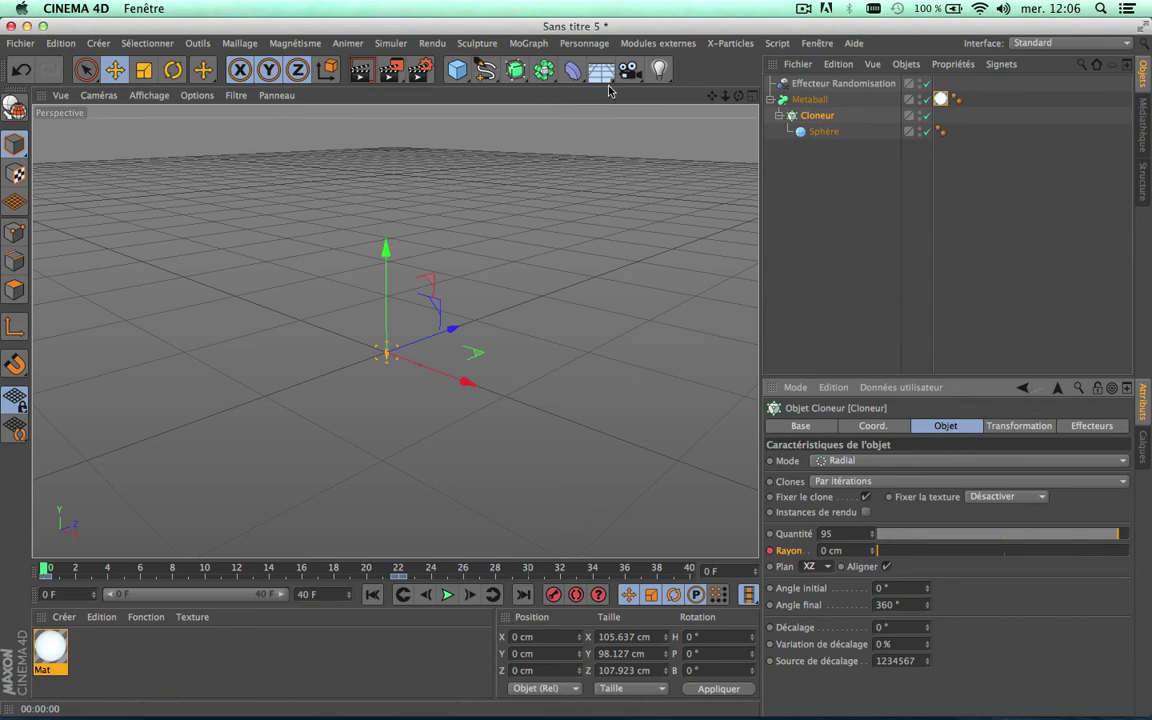
- Add a Plan at the origin and scale it to about 4049.2 cm square
drag(456, 69, 632, 115)
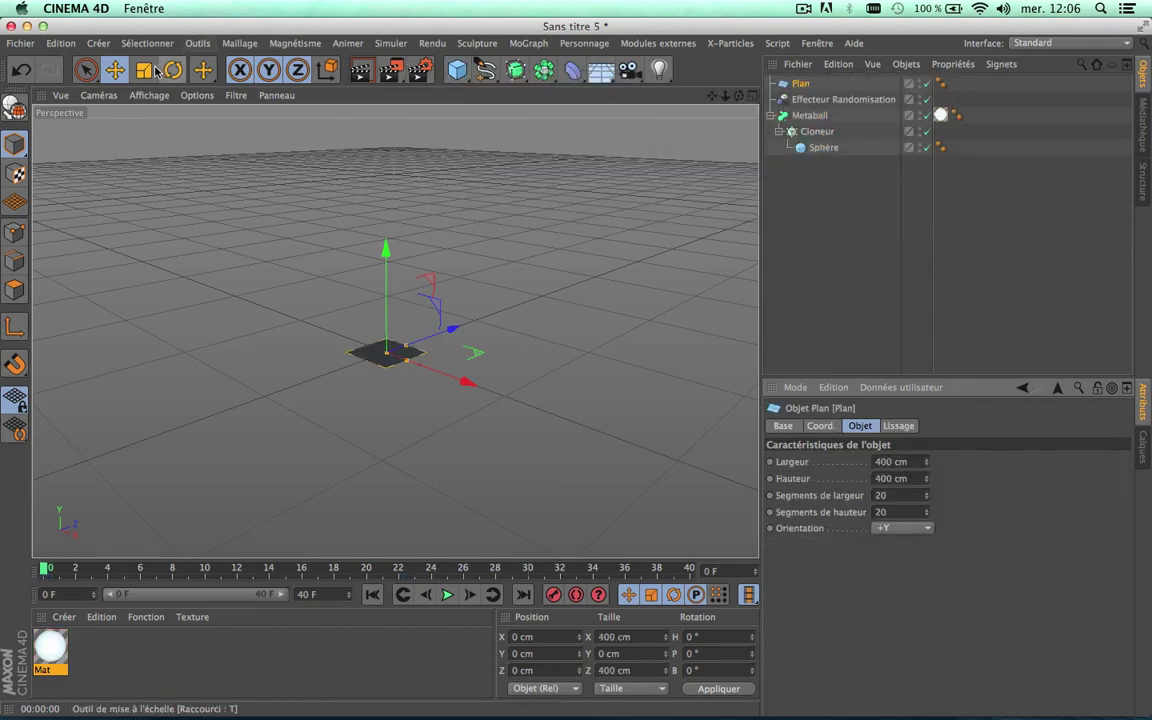
drag(572, 237, 674, 125)
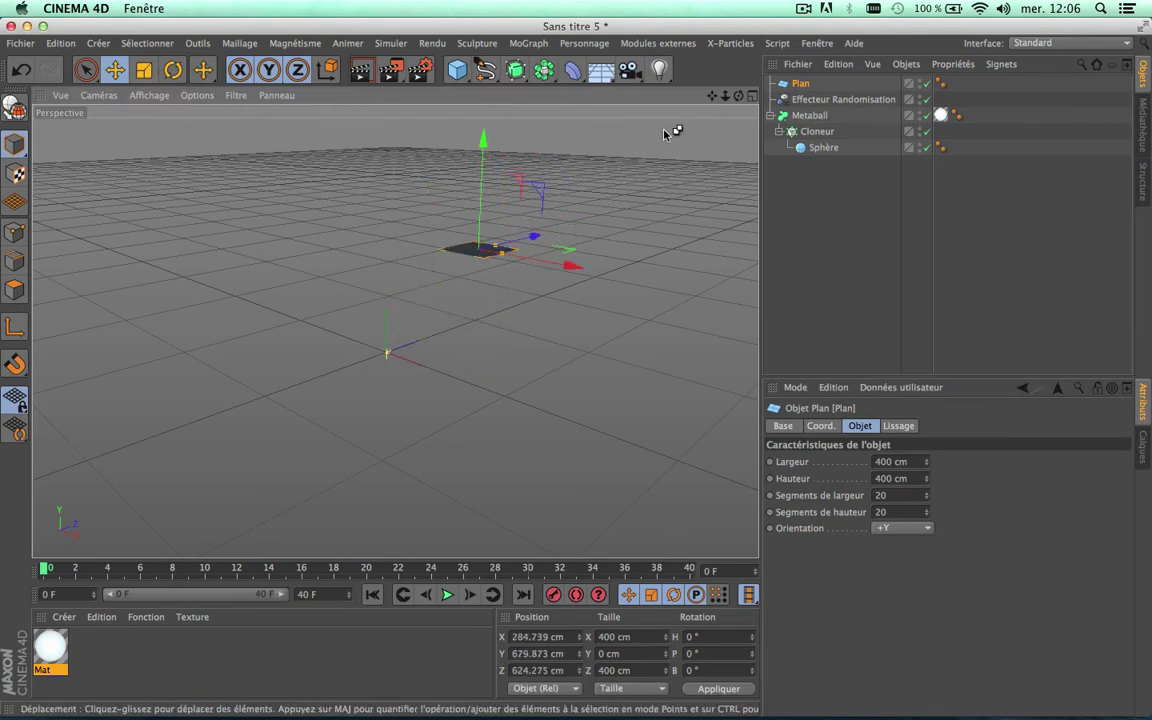
key(ctrl+z)
click(143, 69)
drag(535, 257, 745, 120)
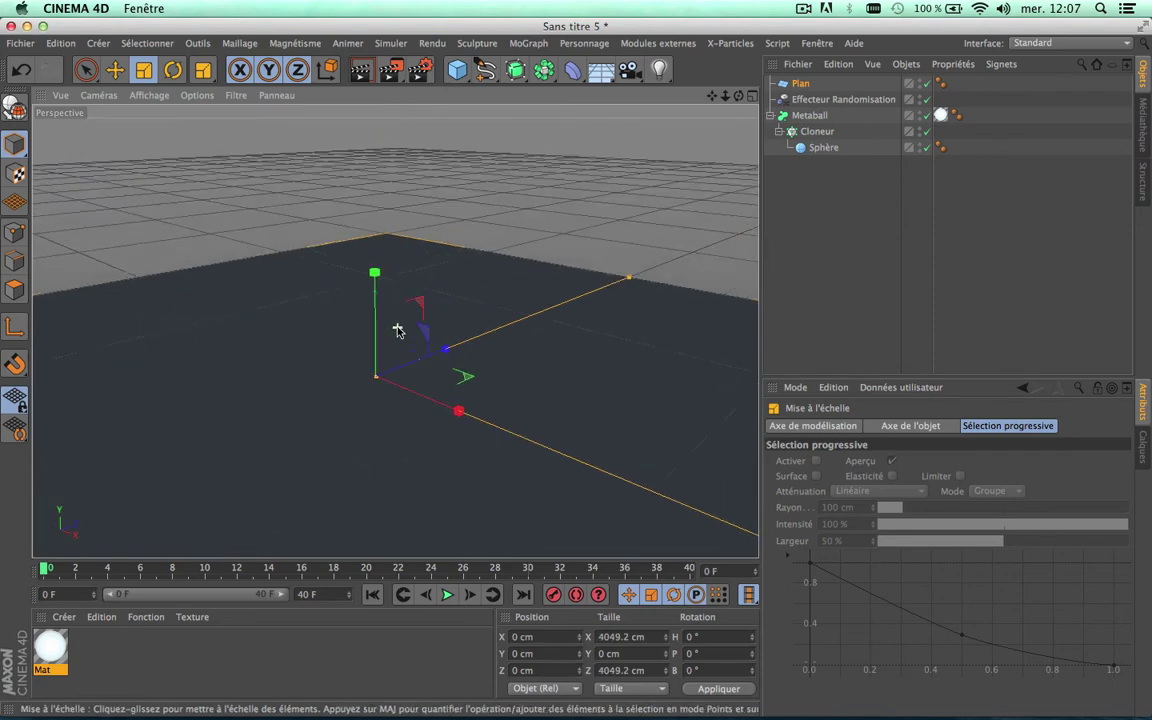
- Preview the animation over the new floor to frame 20, then rewind to frame 0
click(447, 595)
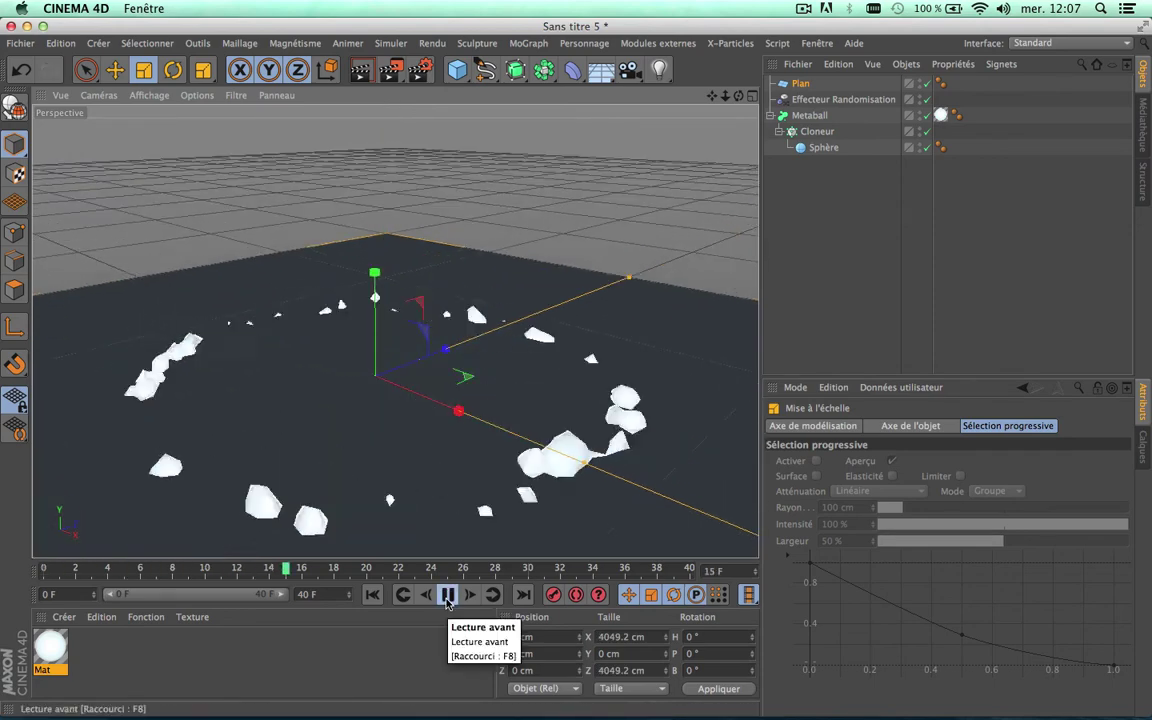
click(447, 595)
click(375, 596)
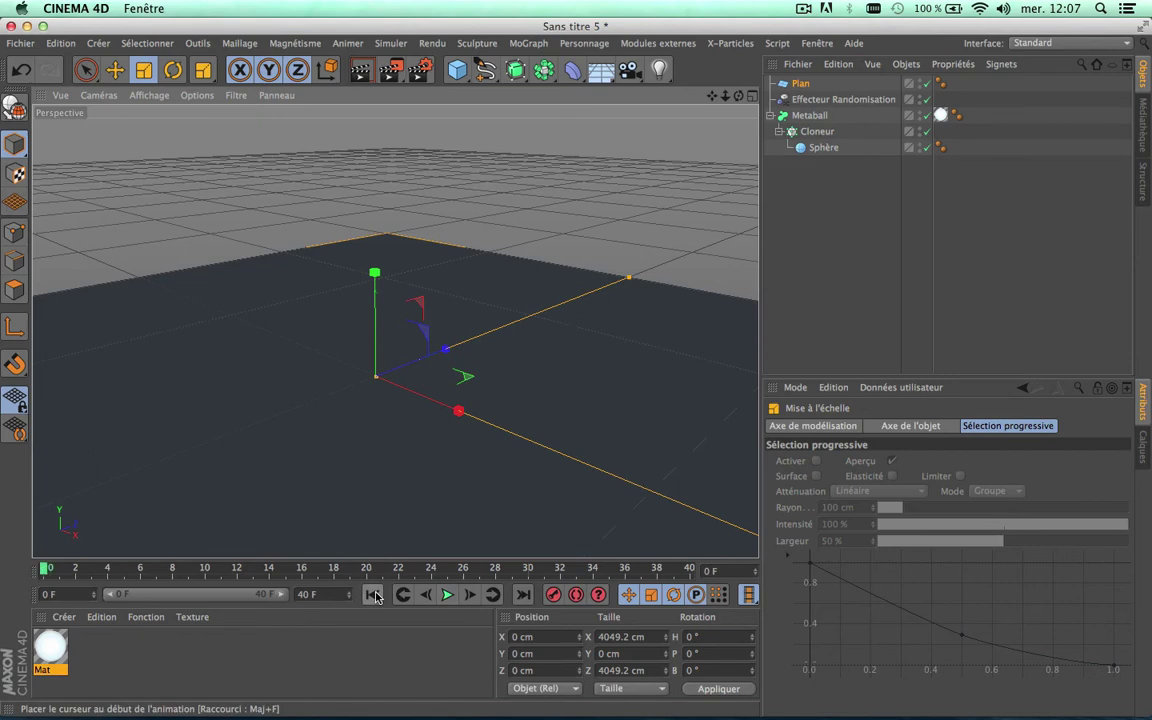
- Add a Cube and scale it uniformly to 485.2 cm
click(457, 70)
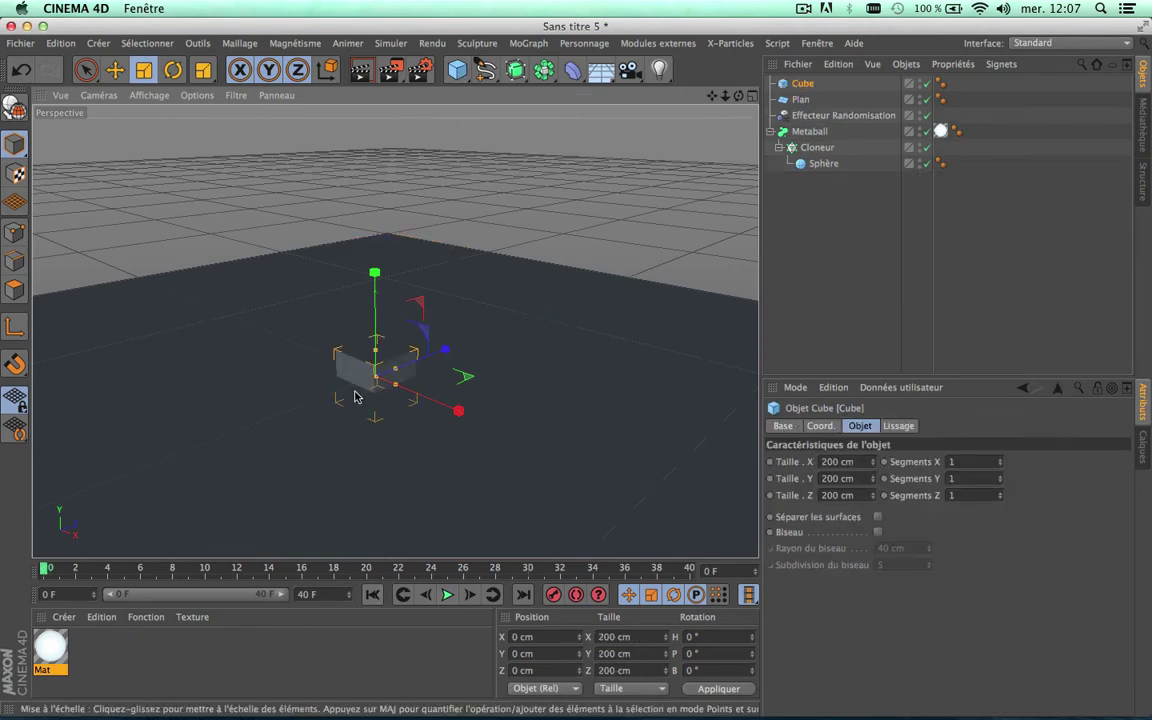
click(447, 595)
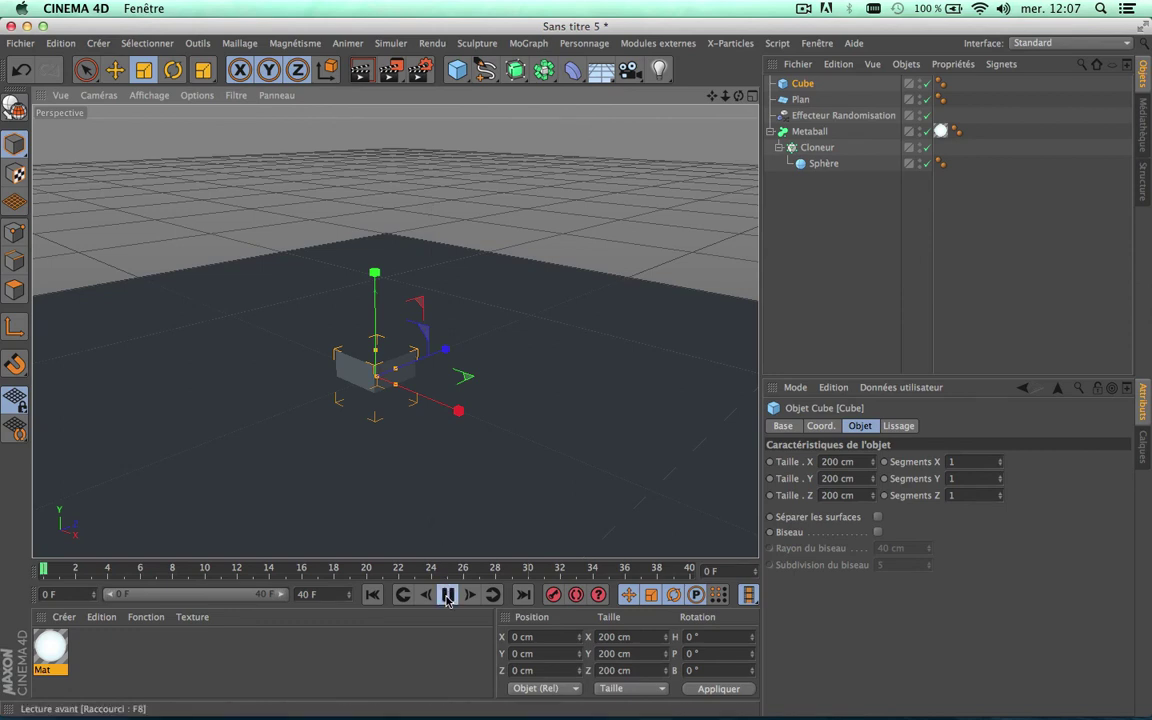
click(447, 595)
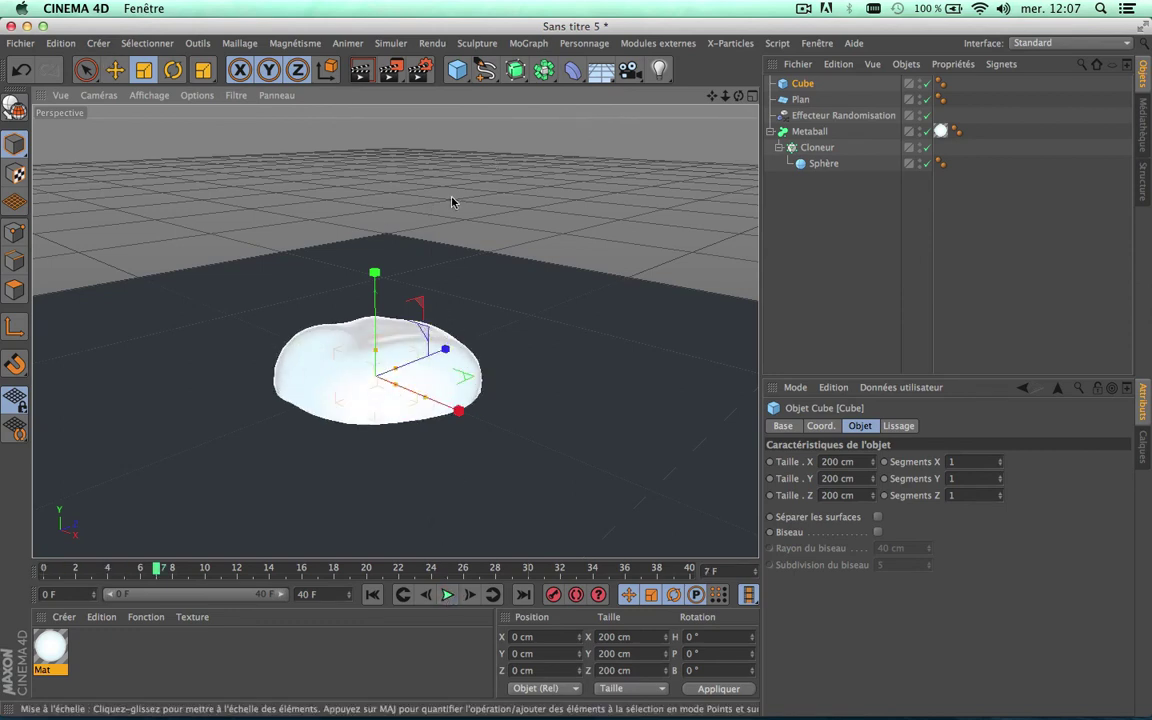
mouse_move(455, 200)
mouse_down()
mouse_move(365, 352)
mouse_move(420, 345)
mouse_up()
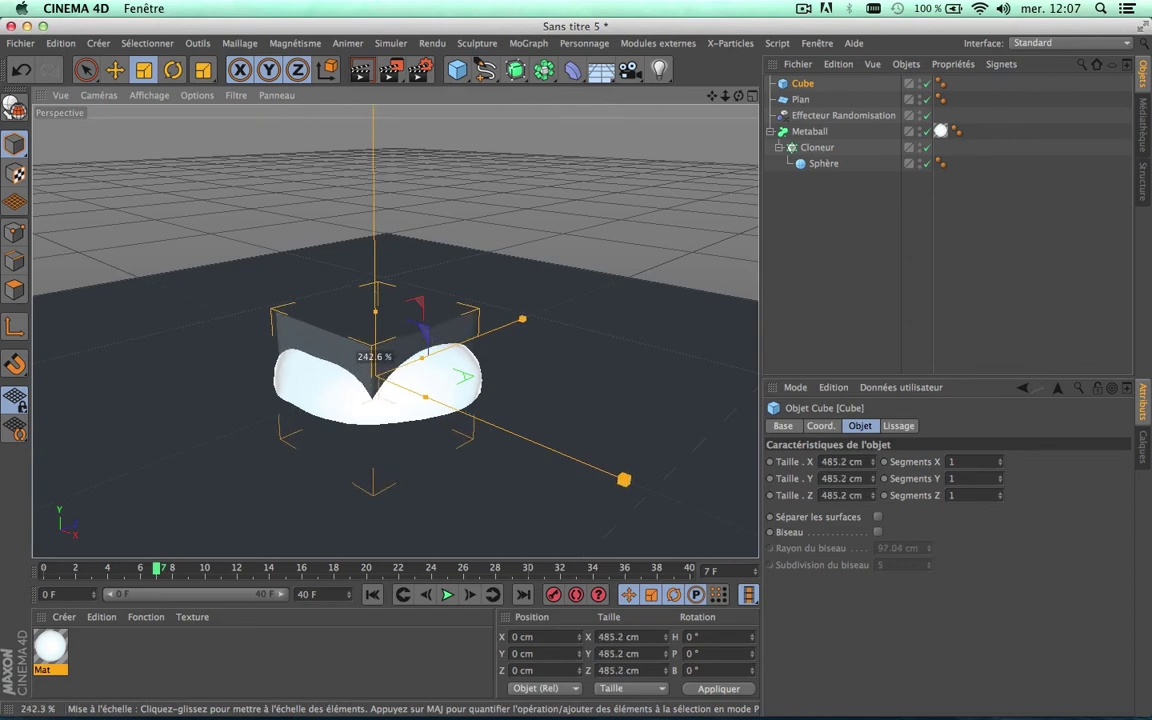
- Raise the Cube to Y 887.586 cm above the floor
click(115, 69)
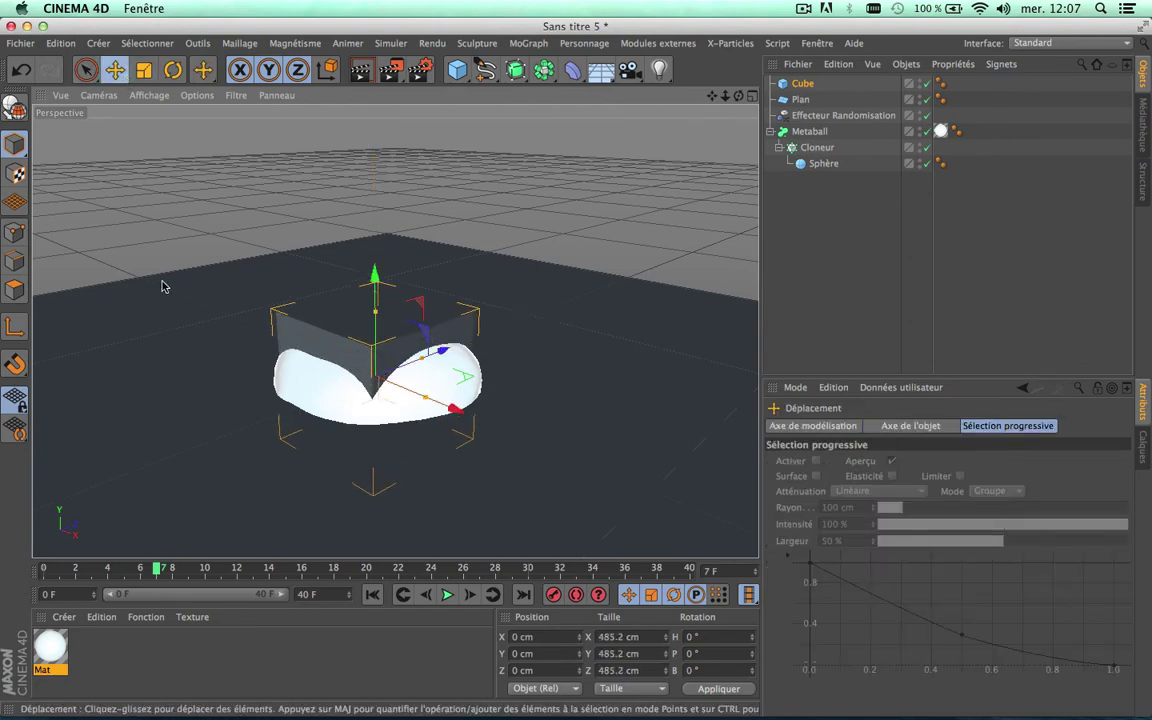
drag(725, 95, 800, 60)
alt+drag(521, 335, 399, 296)
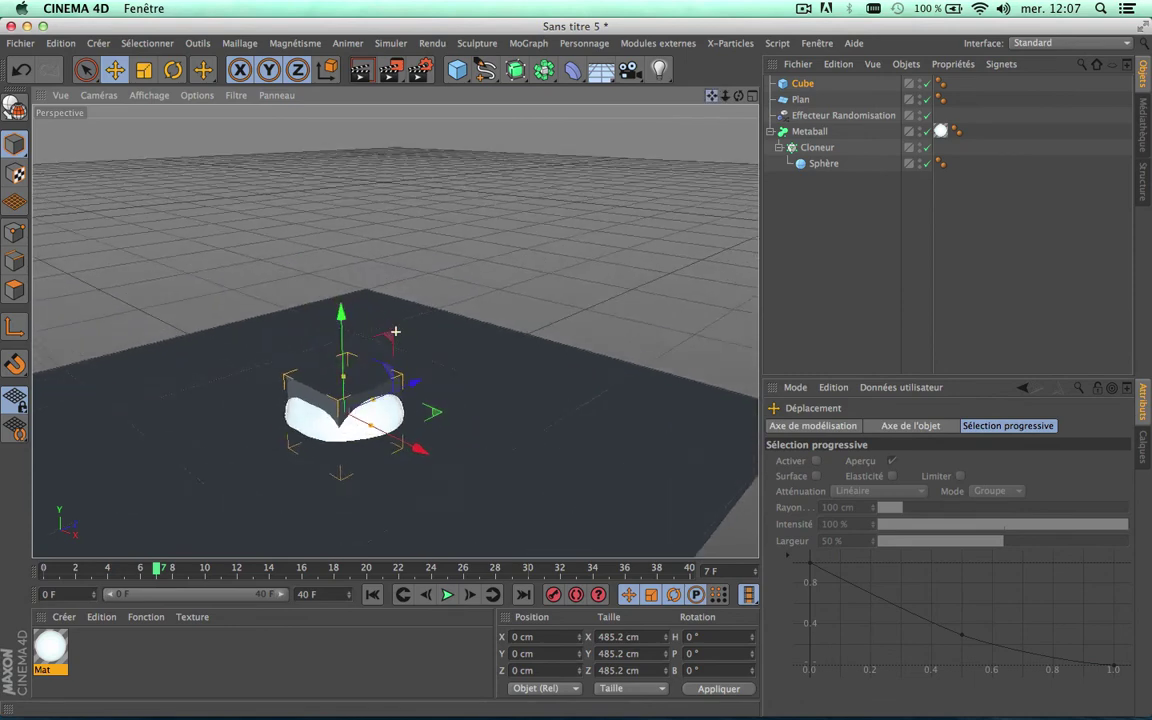
drag(351, 355, 366, 215)
scroll(349, 477, up, 3)
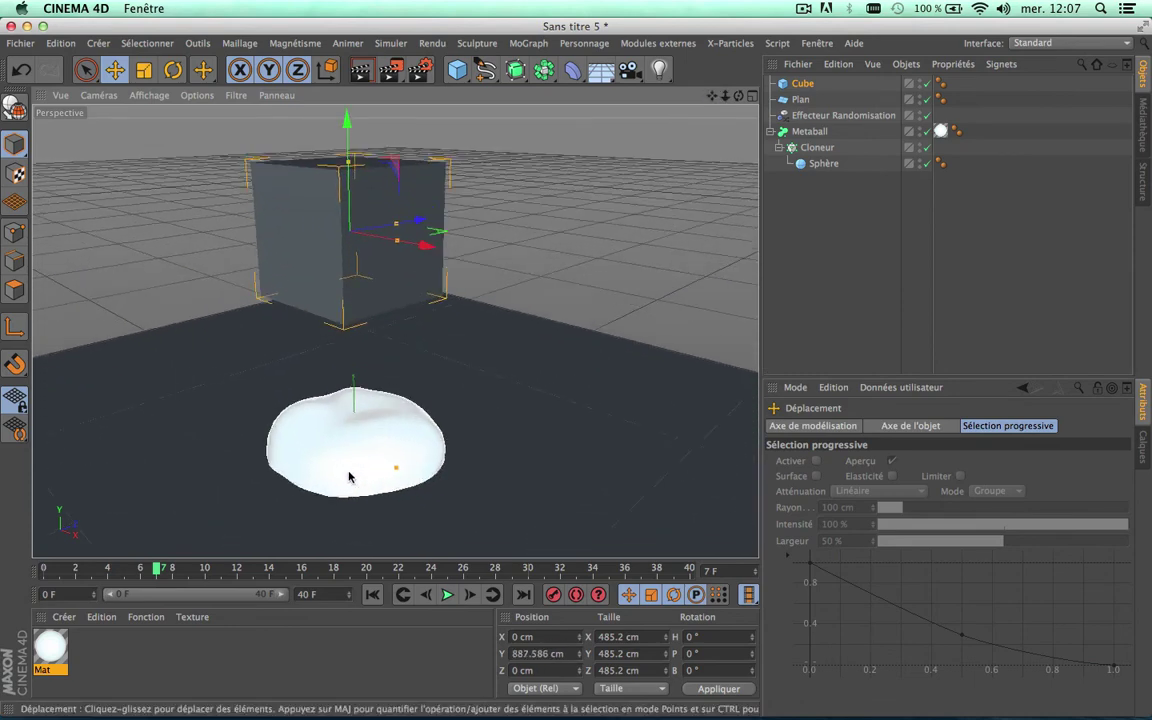
- Make the Cube a Corps rigide and the Plan a Corps collision
click(804, 86)
right_click(804, 88)
mouse_move(870, 230)
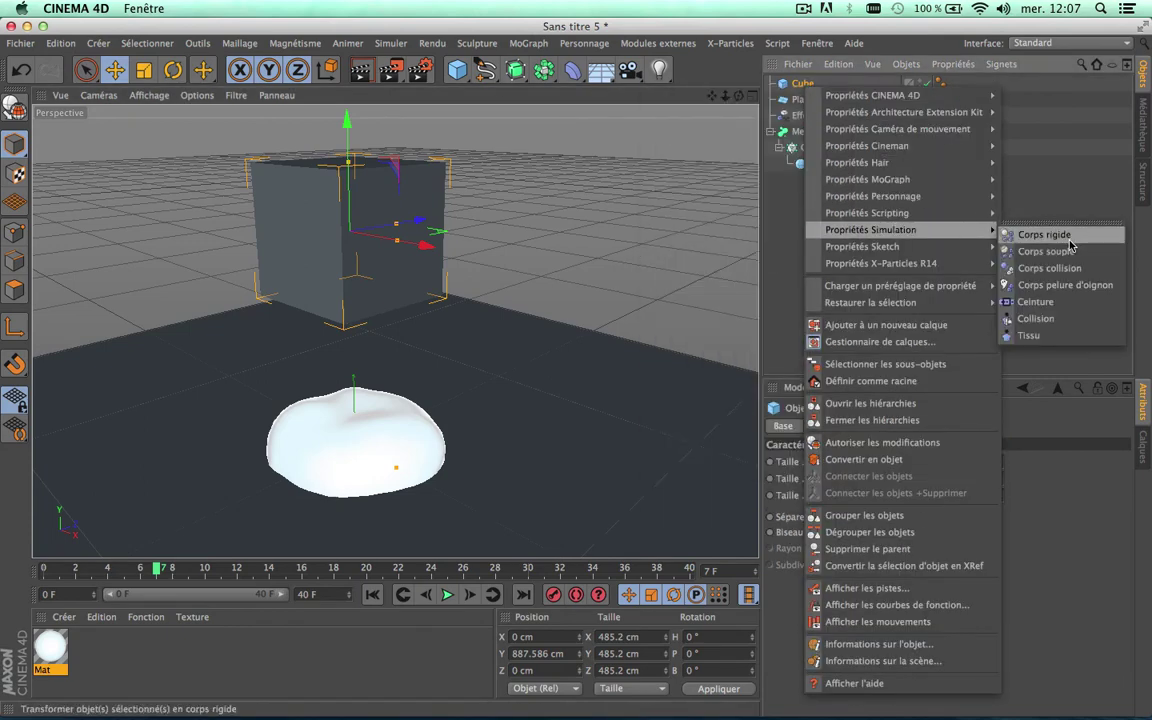
click(1069, 244)
click(838, 100)
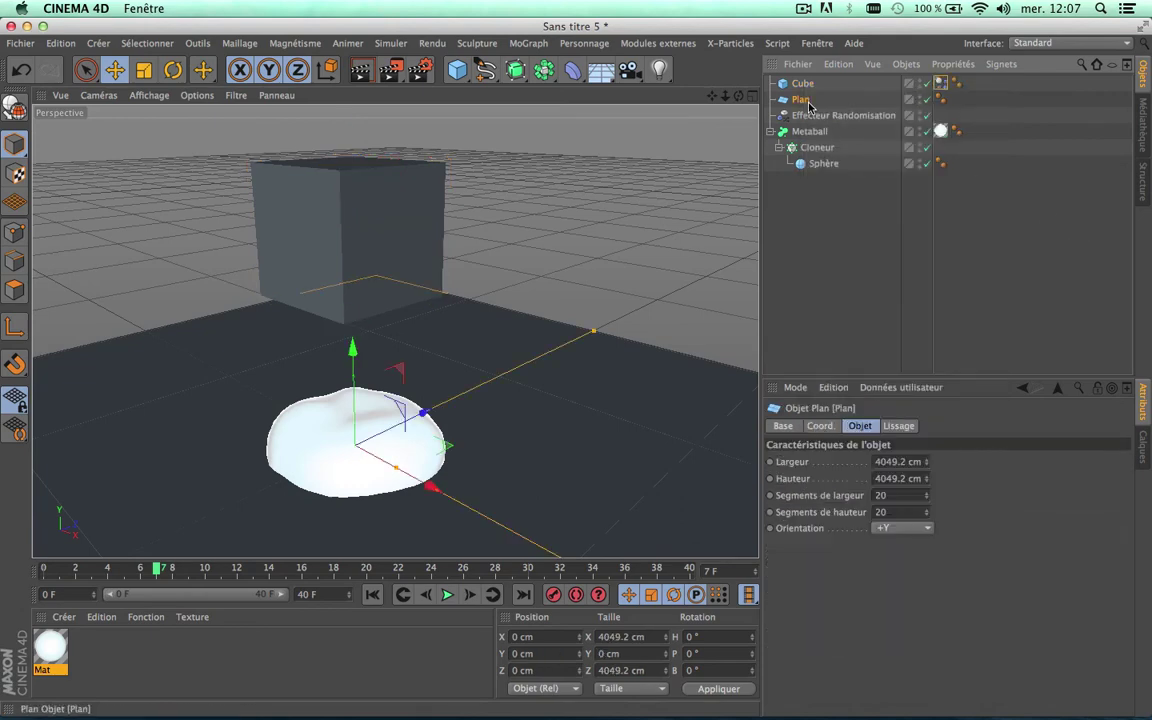
right_click(840, 104)
mouse_move(875, 247)
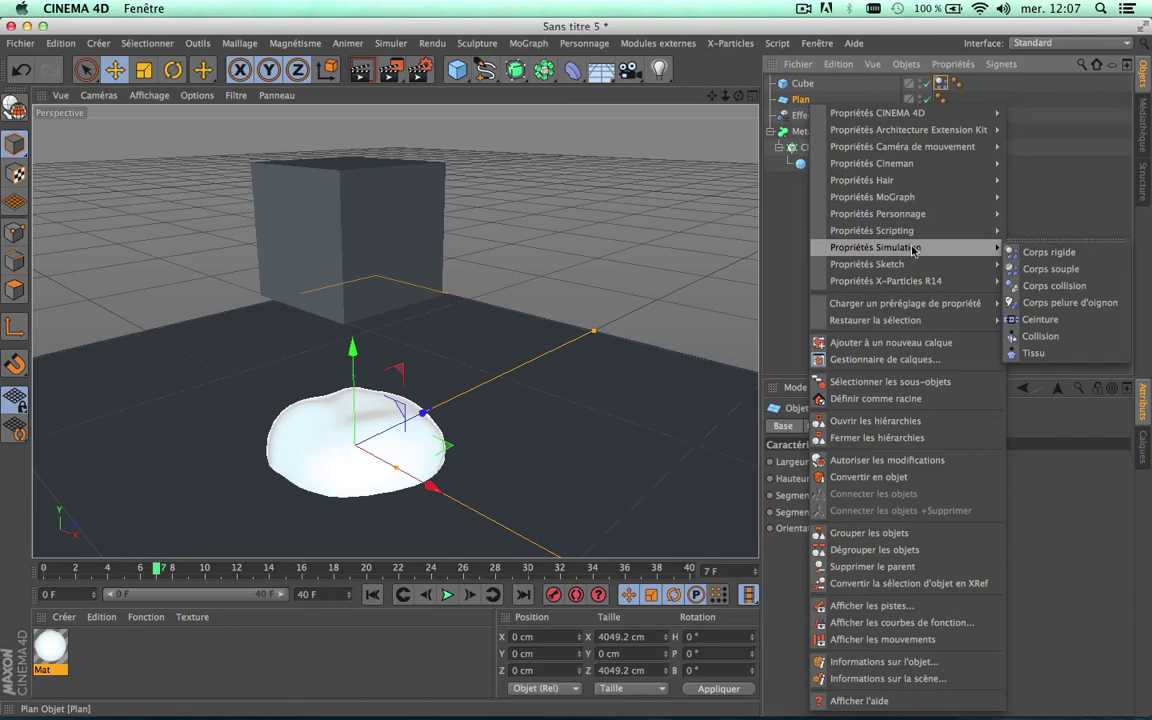
click(1054, 286)
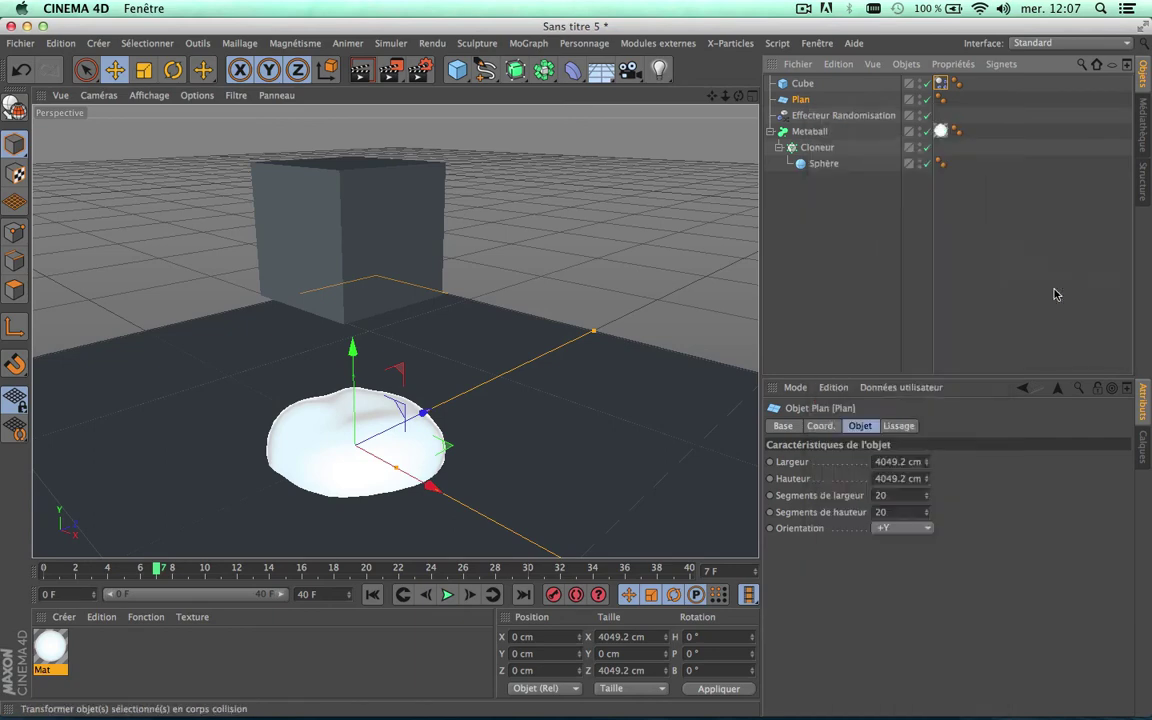
- Extend the animation to 60 frames, play the drop, and view the Cube's Collision settings
click(448, 595)
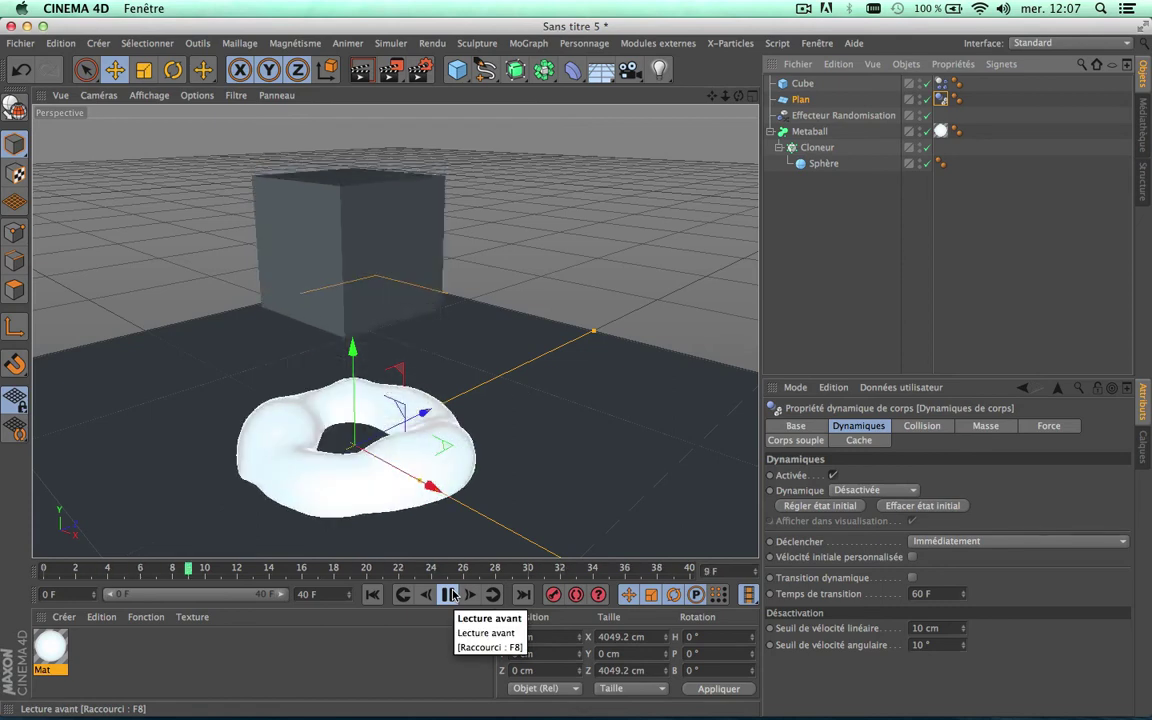
click(452, 595)
text(60)
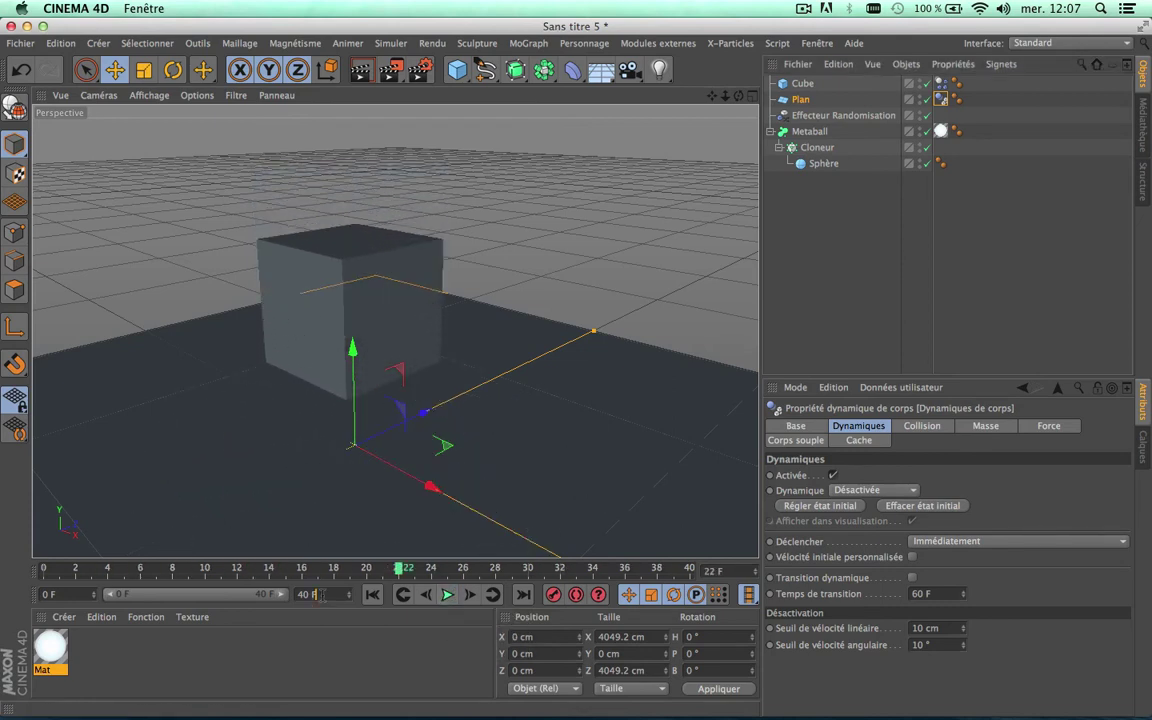
click(298, 677)
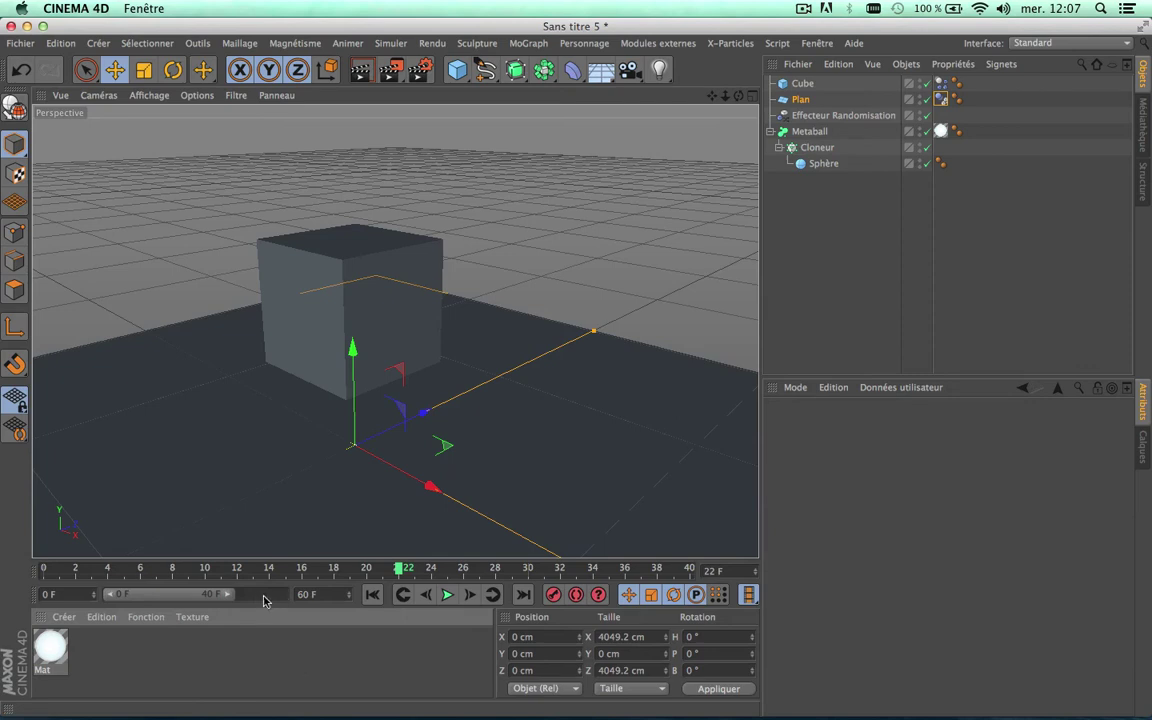
click(448, 596)
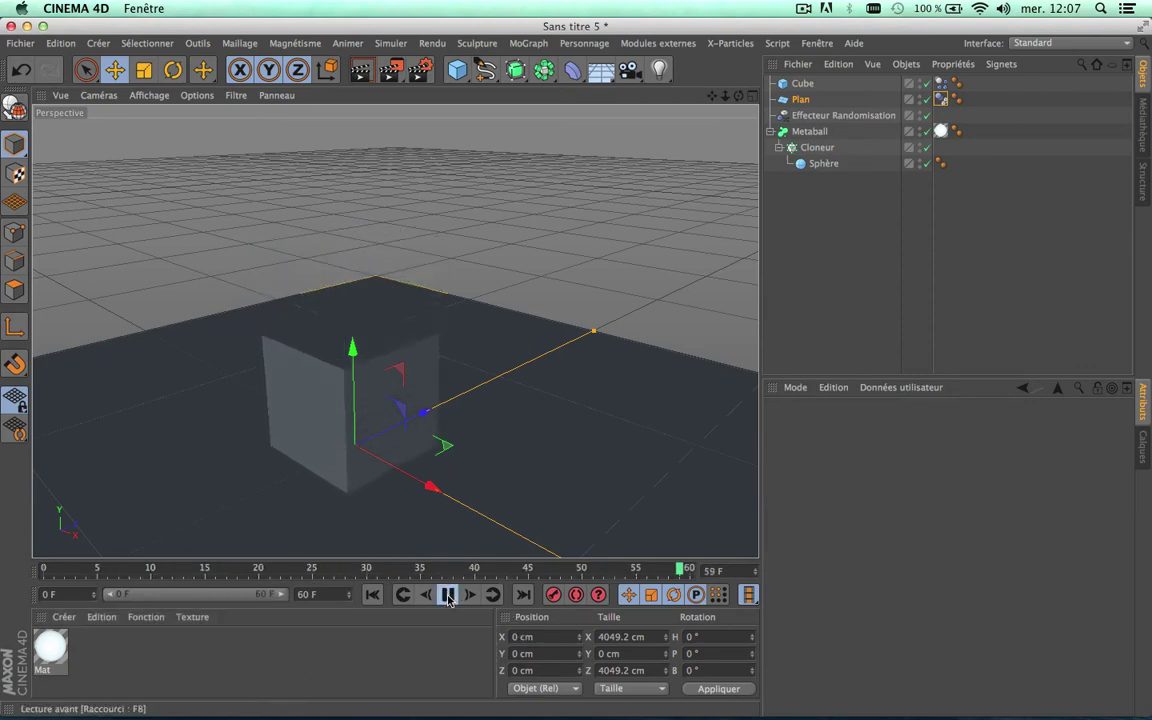
click(941, 86)
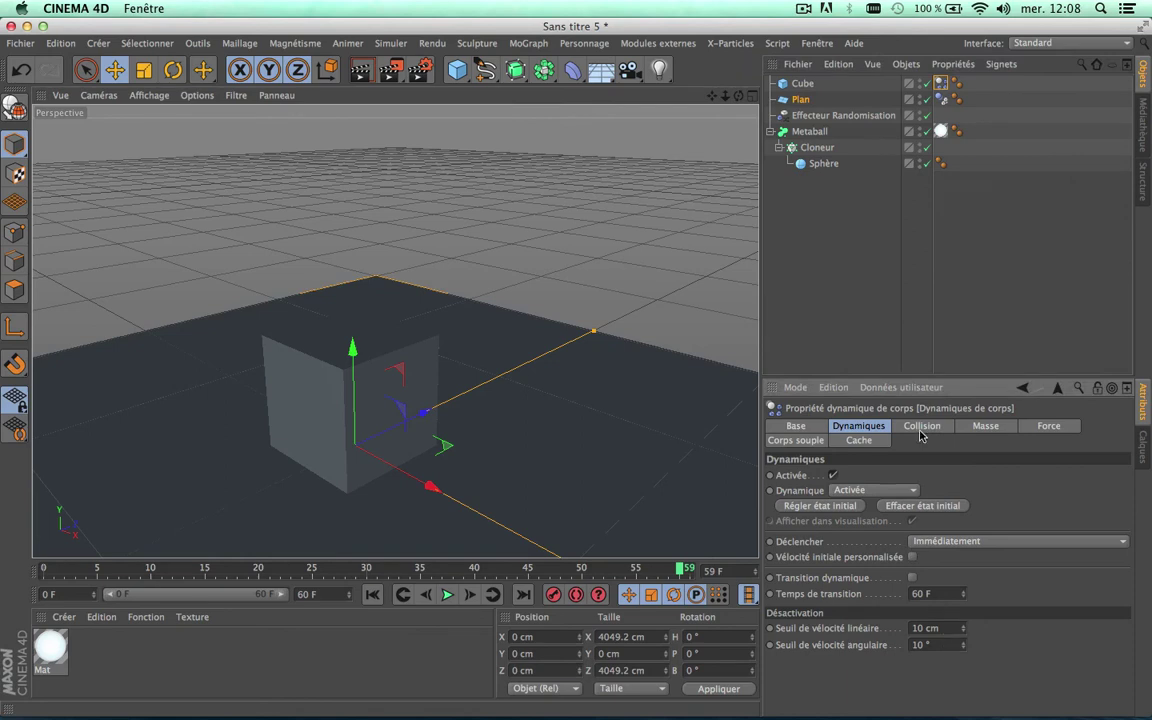
click(938, 429)
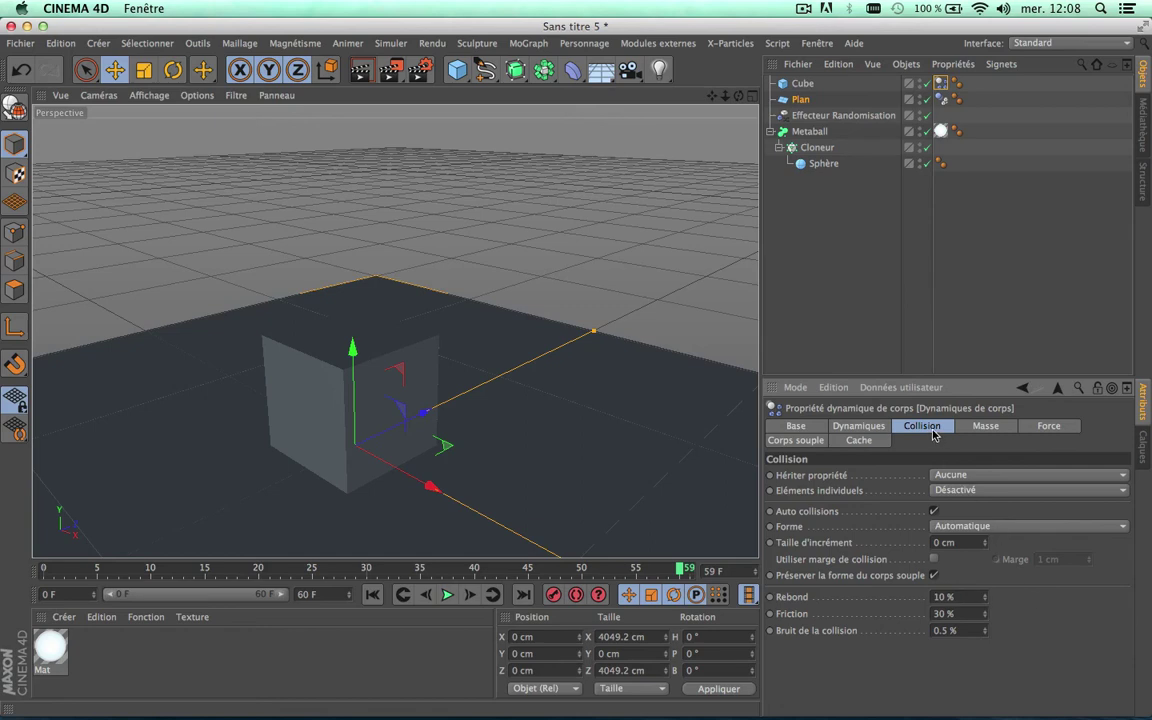
- Play the simulation to frame 47, then select Effecteur Randomisation, Metaball, Cloneur and Sphère together
click(373, 595)
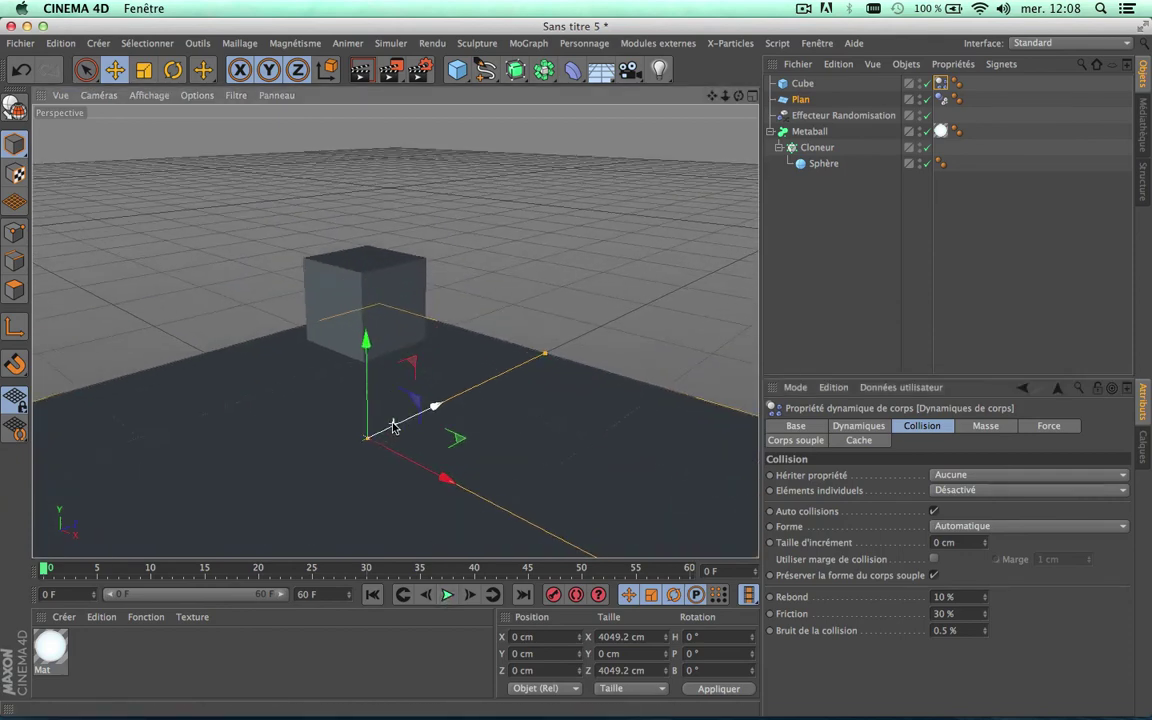
click(448, 595)
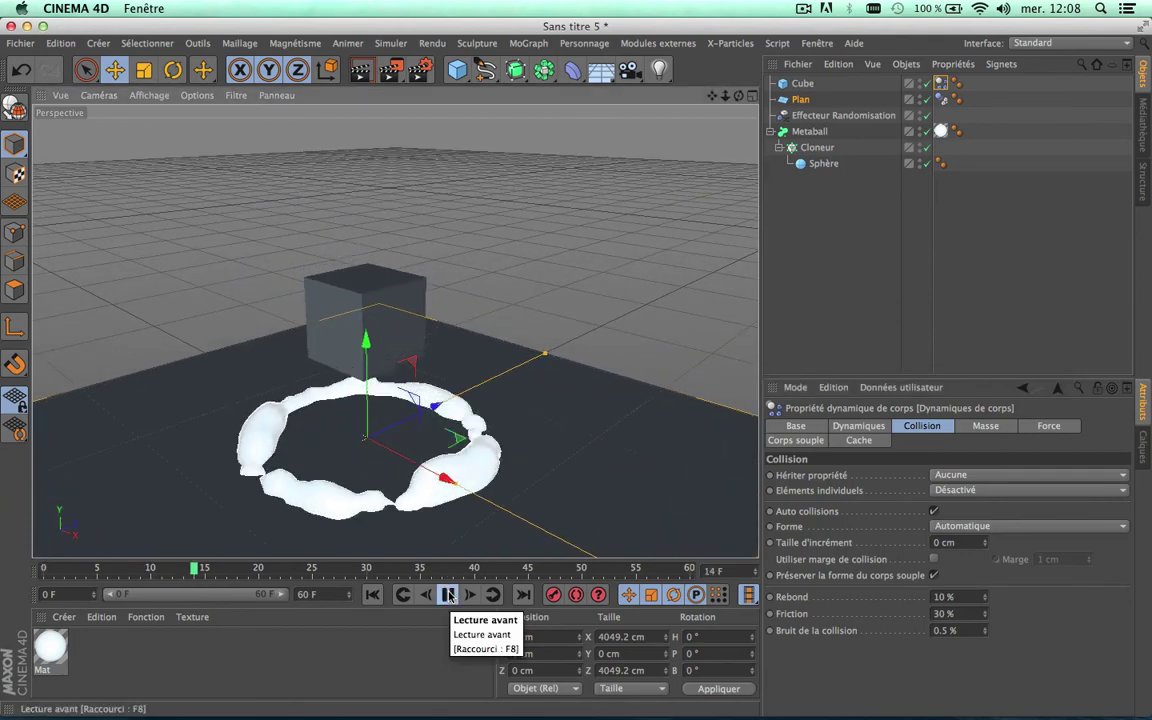
click(448, 595)
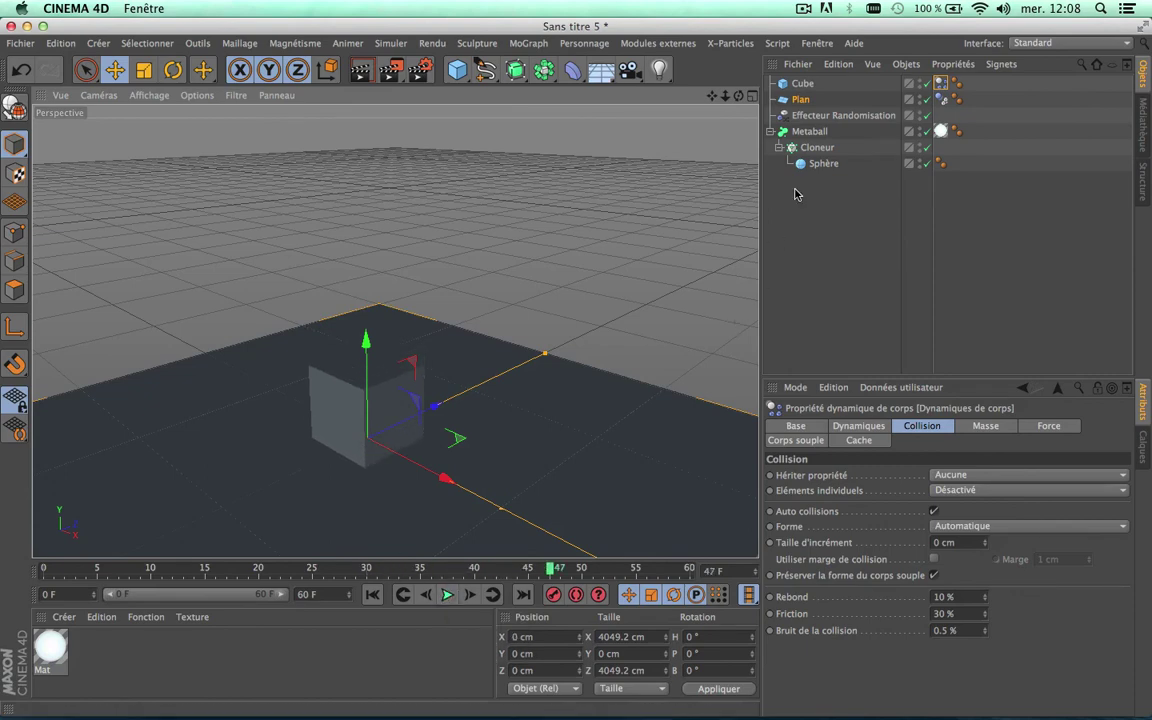
click(826, 118)
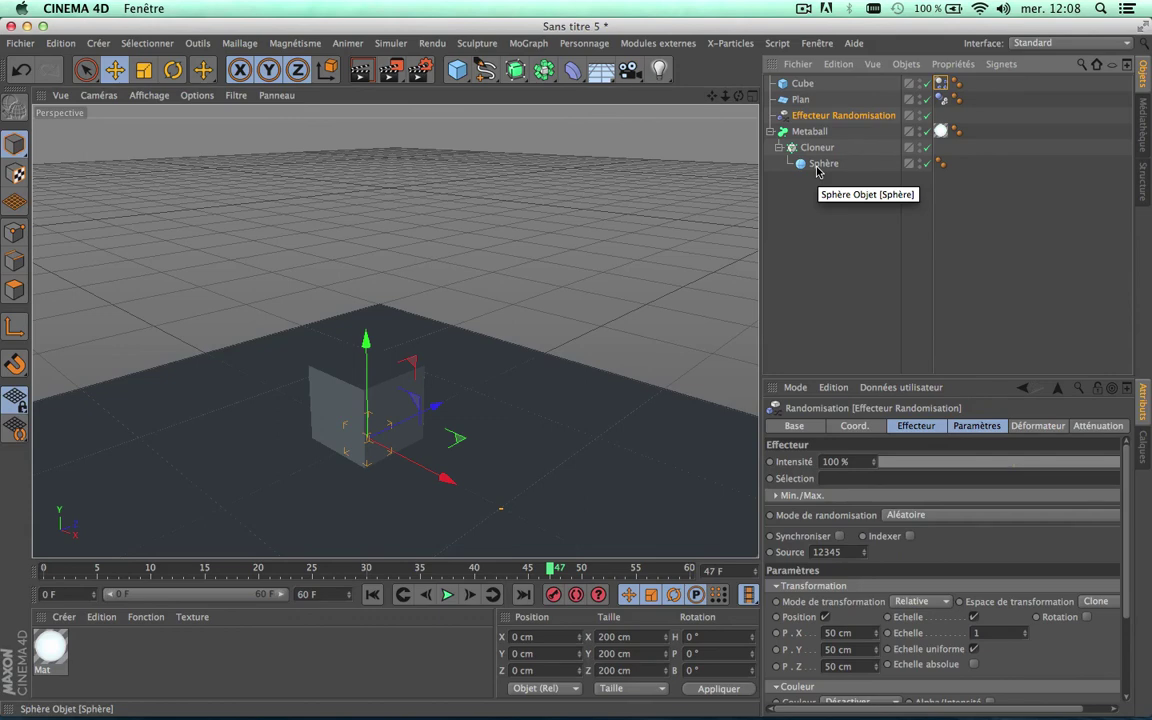
shift+click(816, 166)
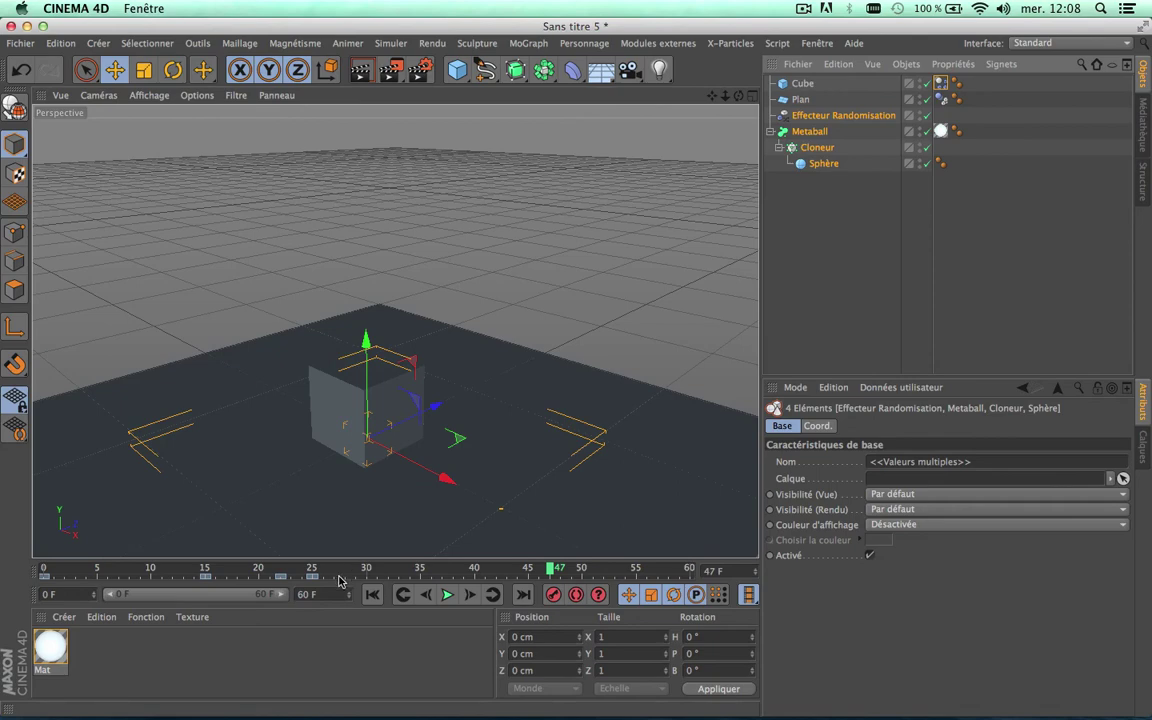
- Move the smoke-ring animation keys about 15 frames later to start near frame 28, and replay to check timing
click(38, 581)
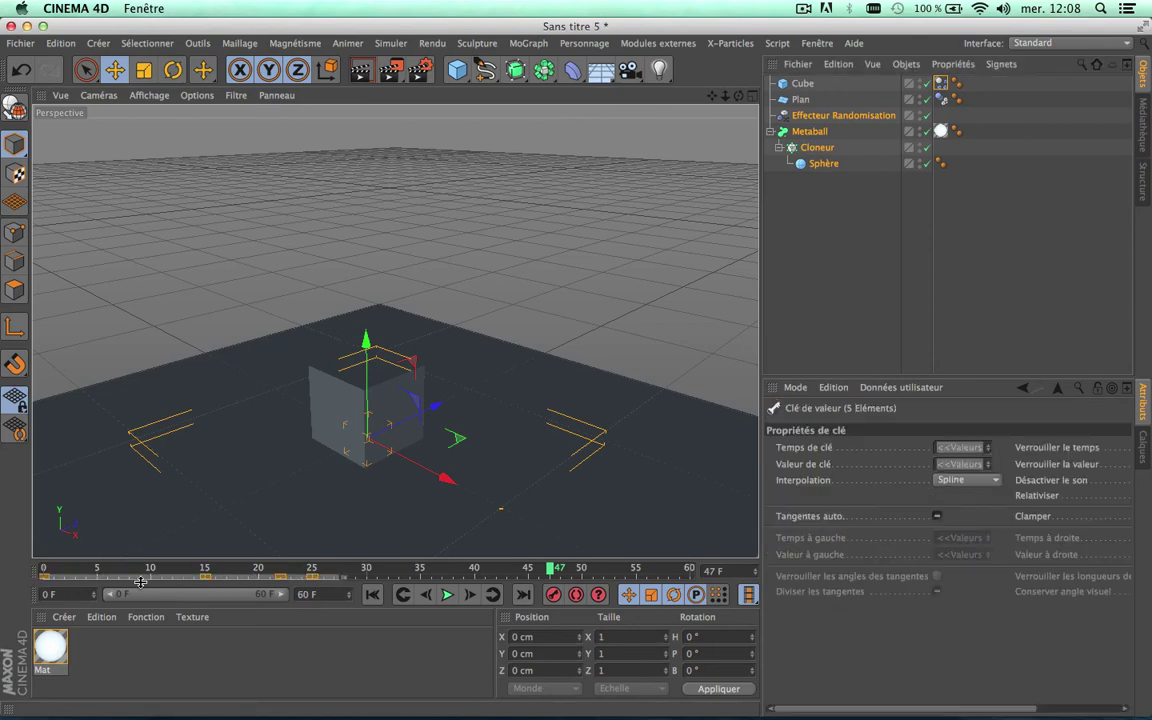
drag(153, 580, 285, 588)
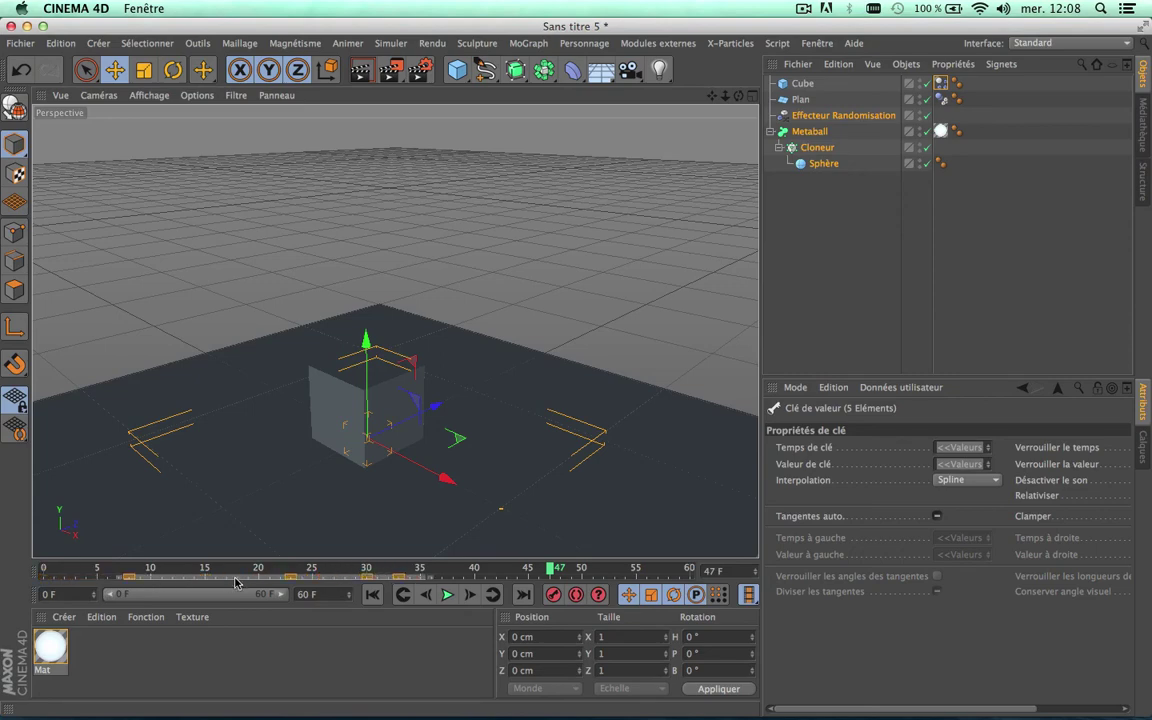
click(373, 596)
click(448, 596)
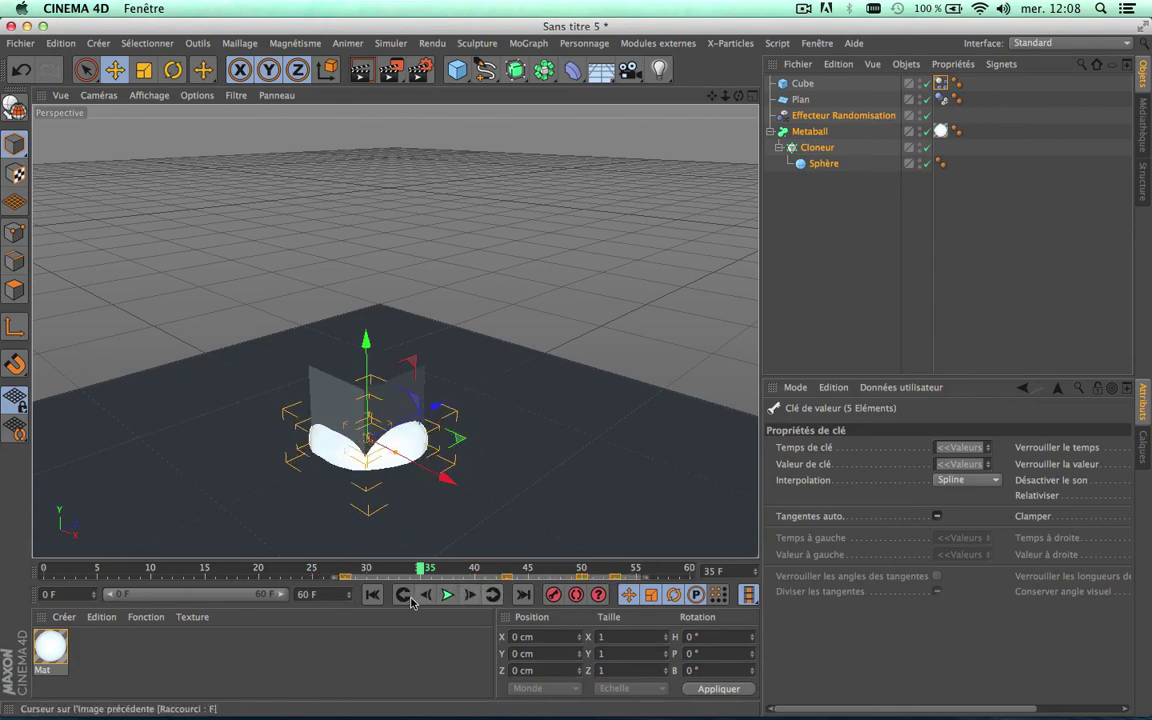
click(372, 594)
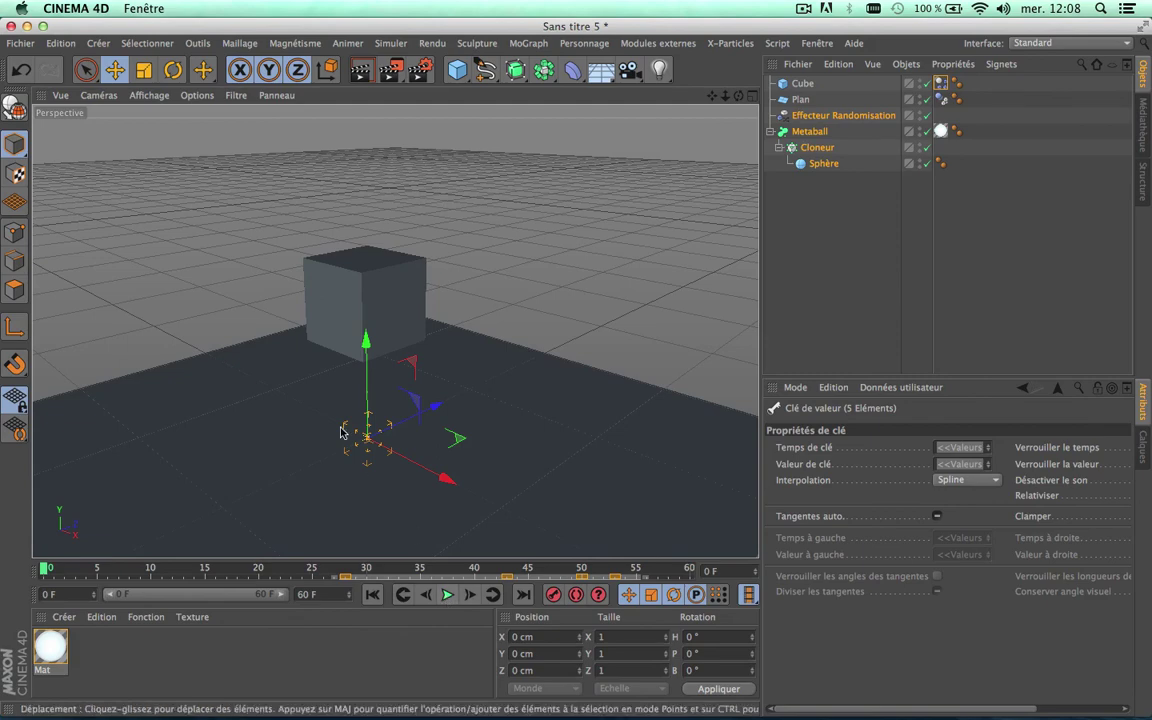
scroll(310, 385, up, 2)
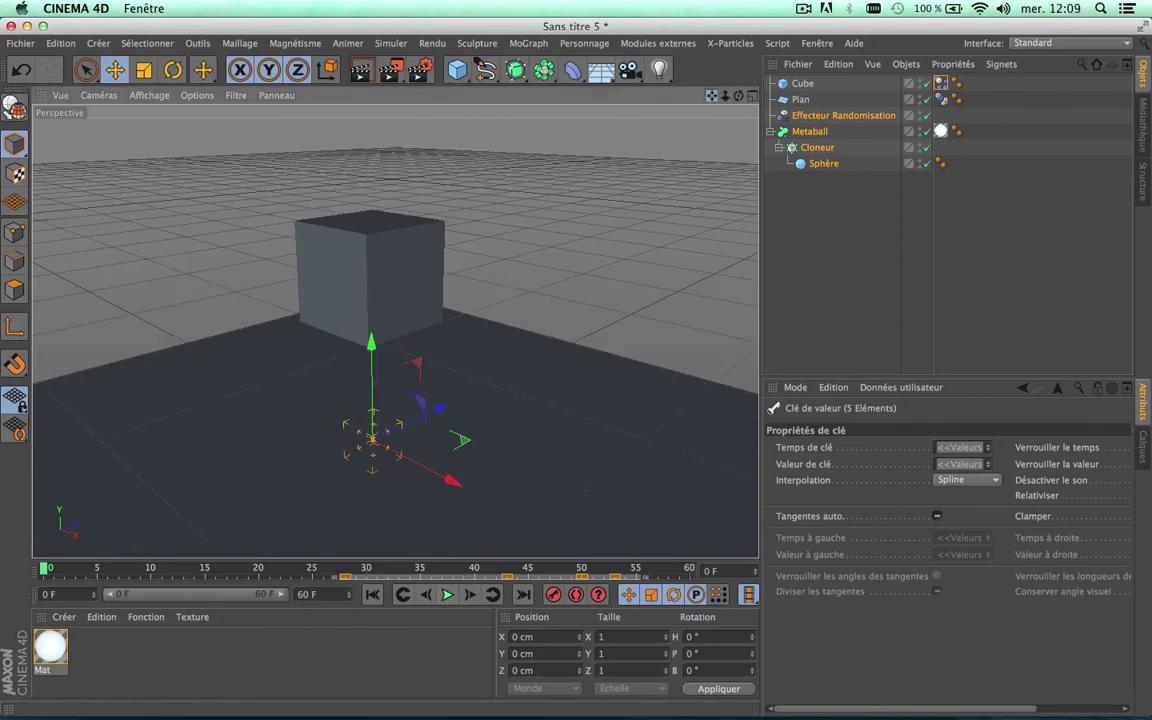
alt+drag(155, 250, 155, 195)
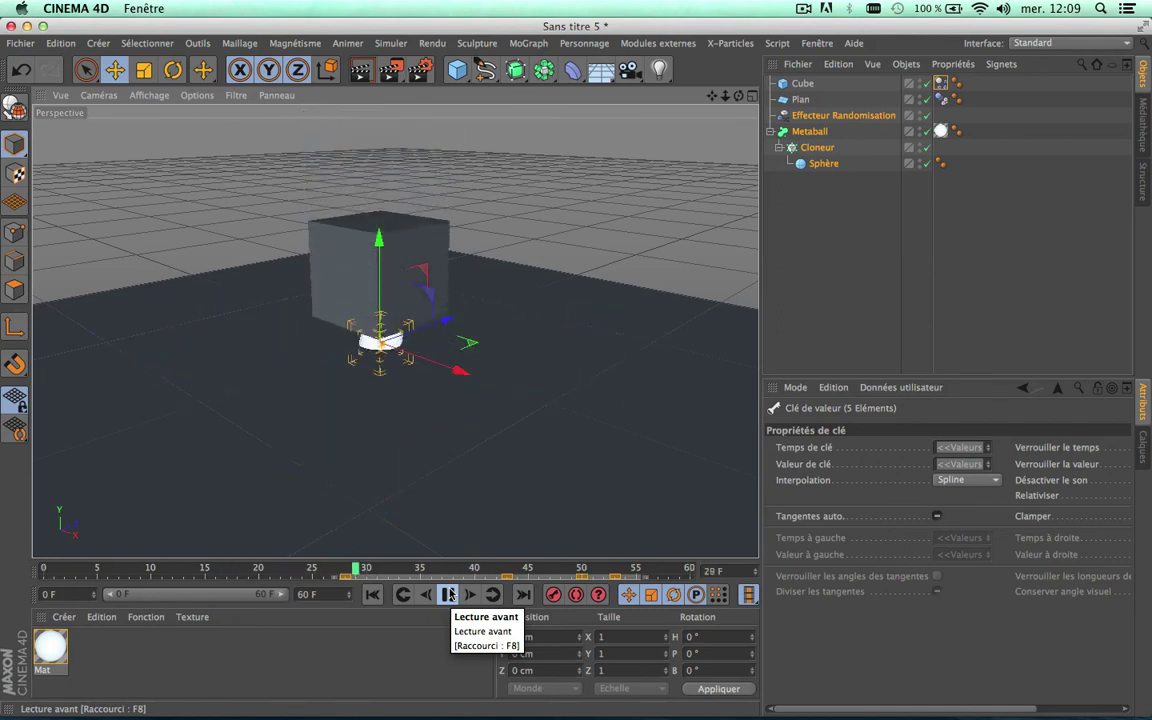
- With Plan selected, stop playback at frame 43 and render the viewport showing the ring around the cube
click(447, 594)
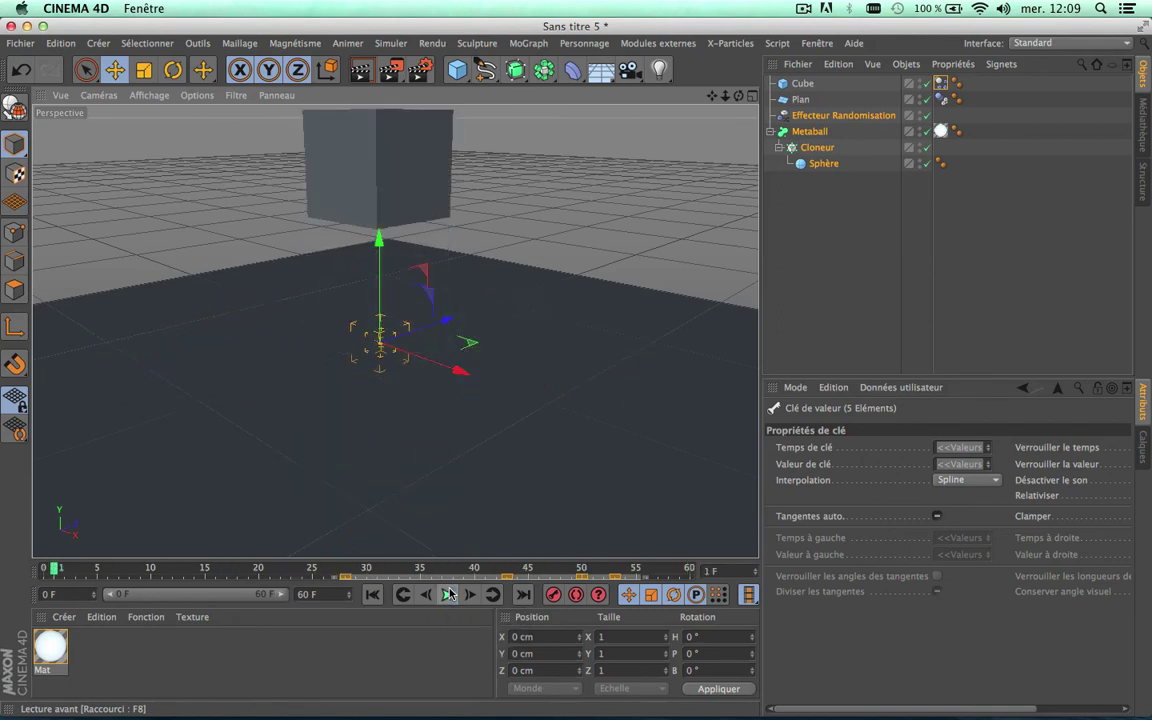
click(560, 392)
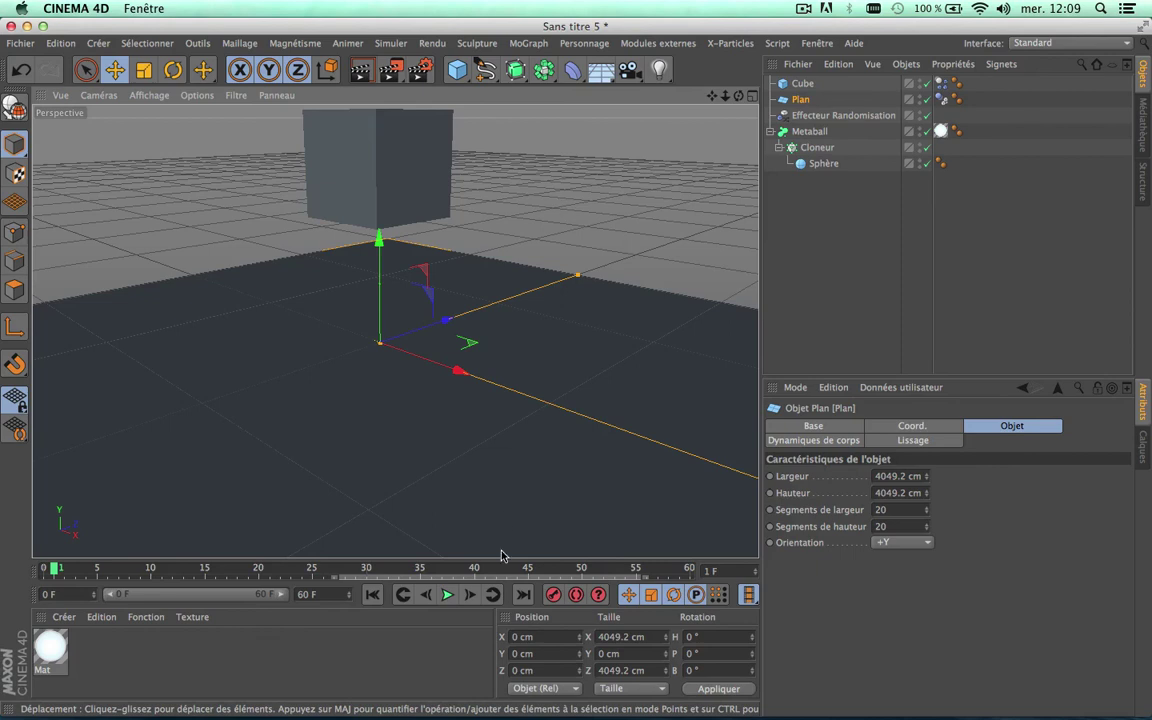
click(446, 595)
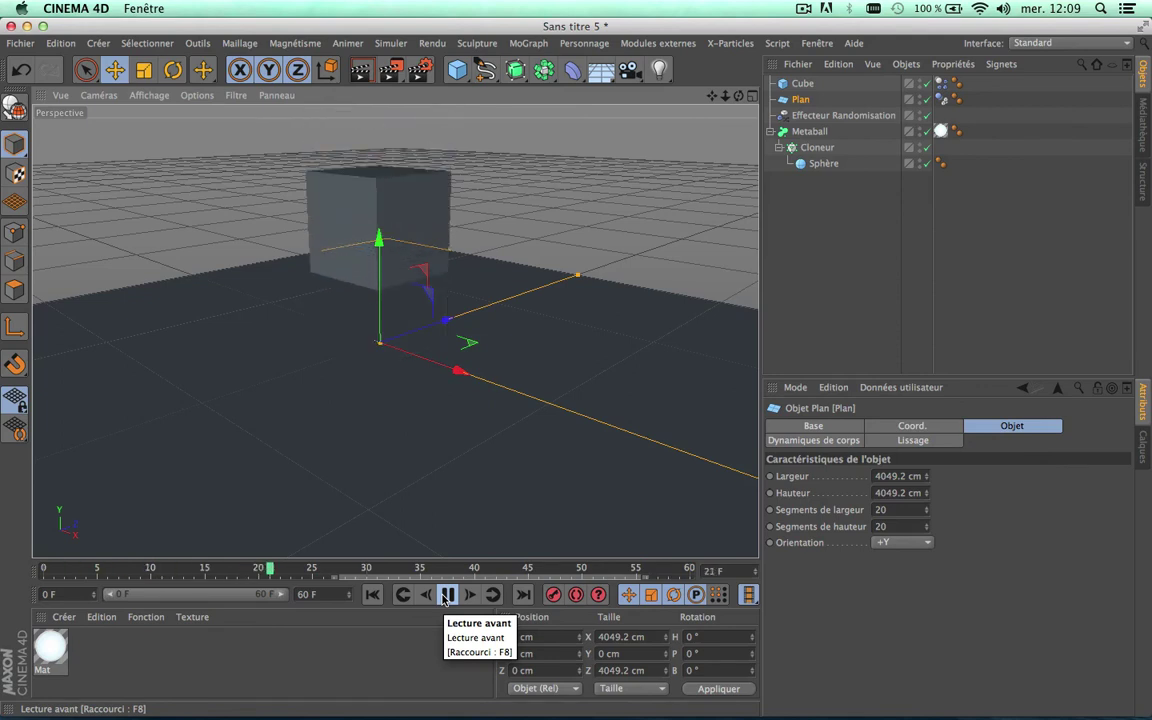
click(446, 595)
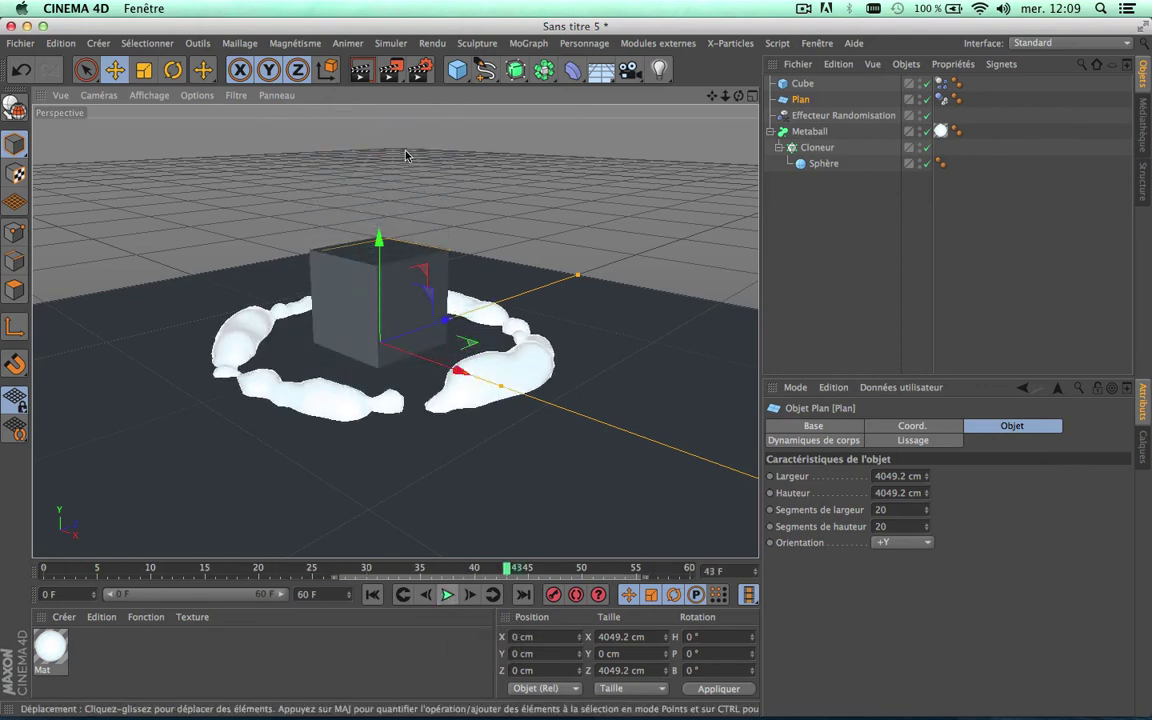
click(362, 70)
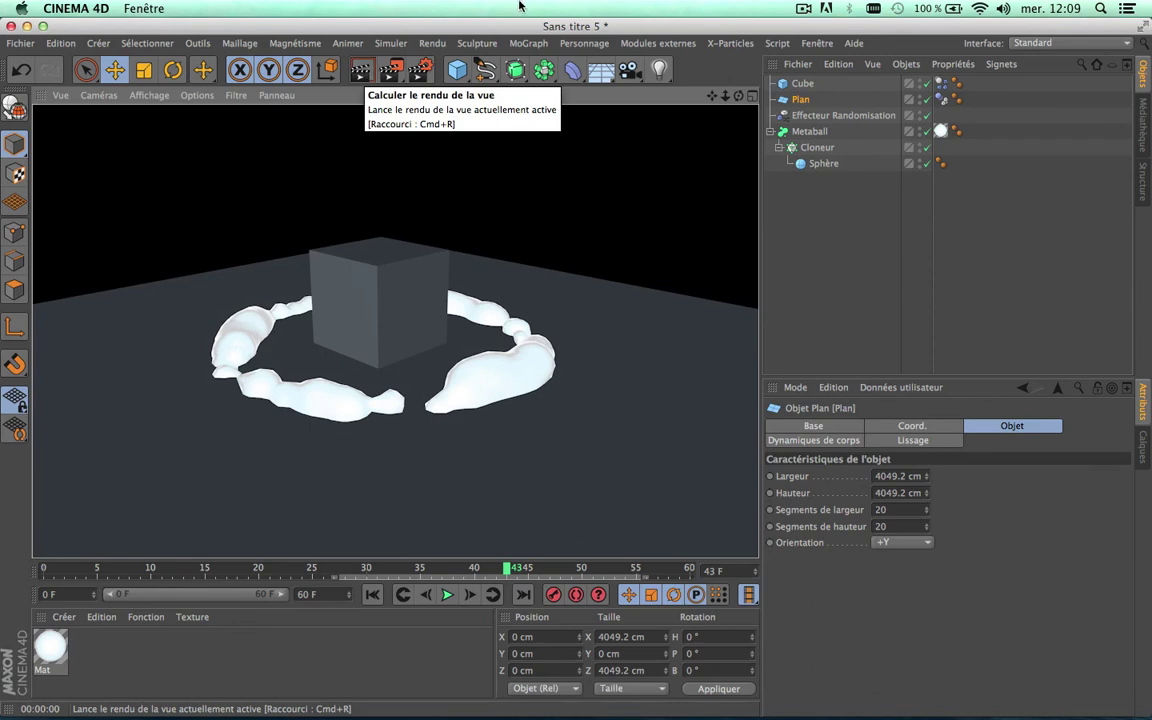
click(423, 70)
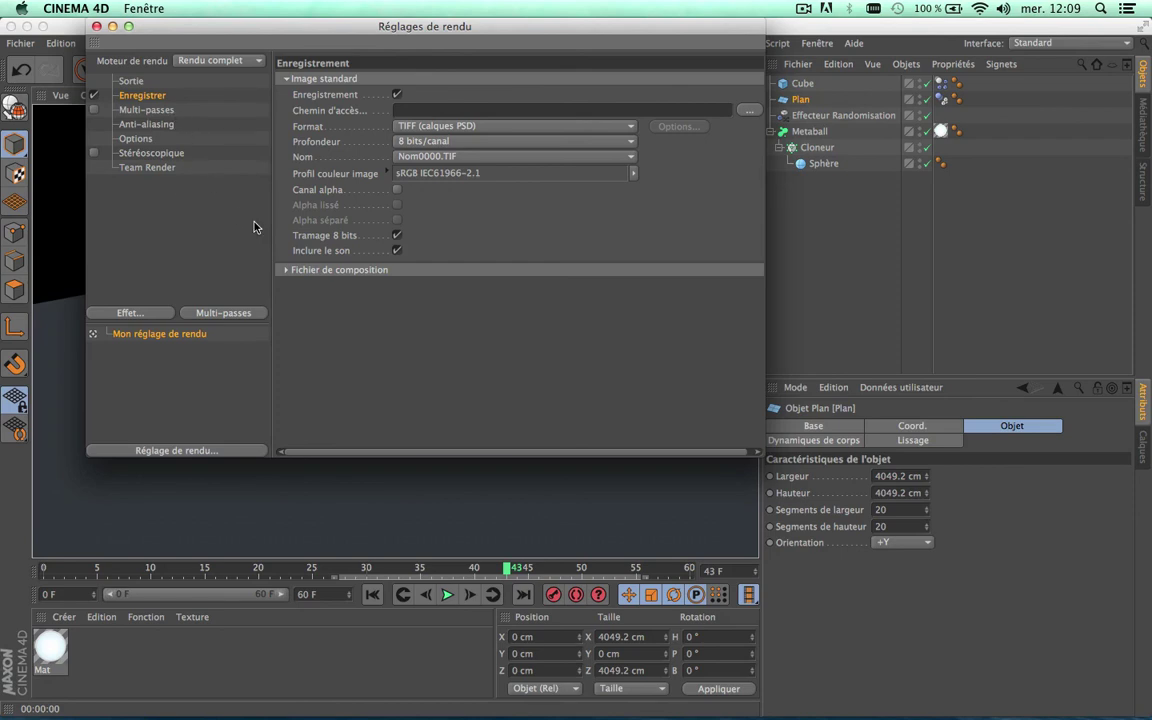
click(96, 26)
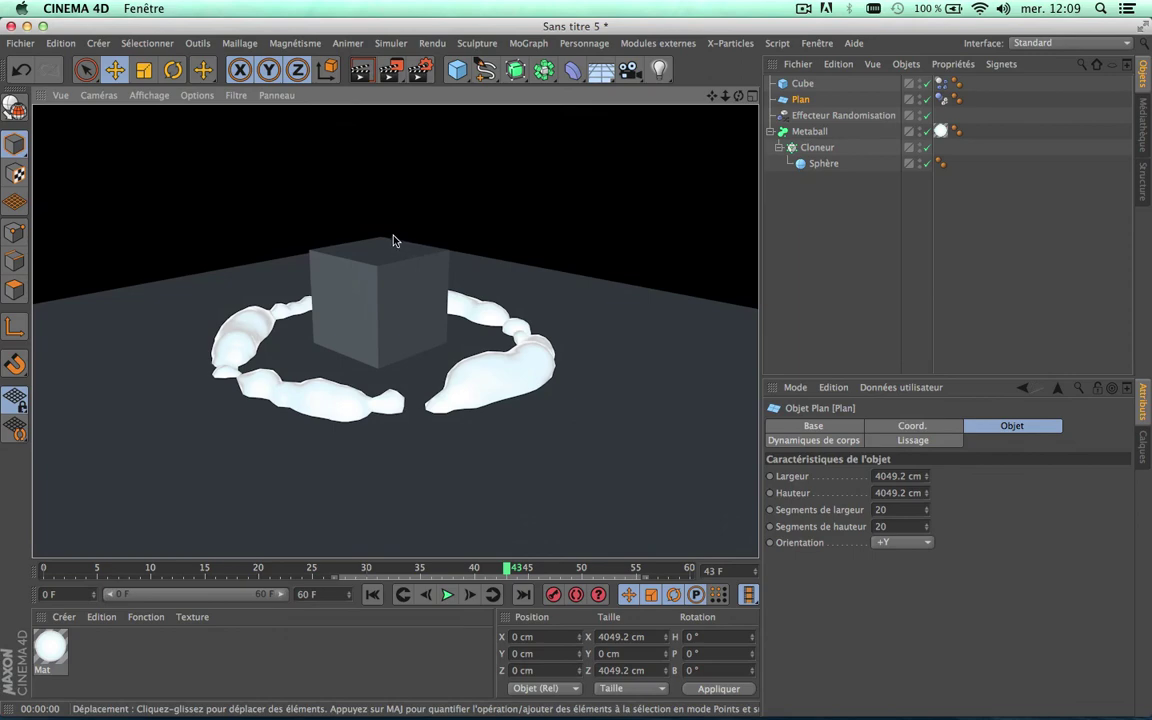
mouse_move(712, 96)
mouse_down()
mouse_move(650, 92)
mouse_move(713, 97)
mouse_move(396, 331)
mouse_up()
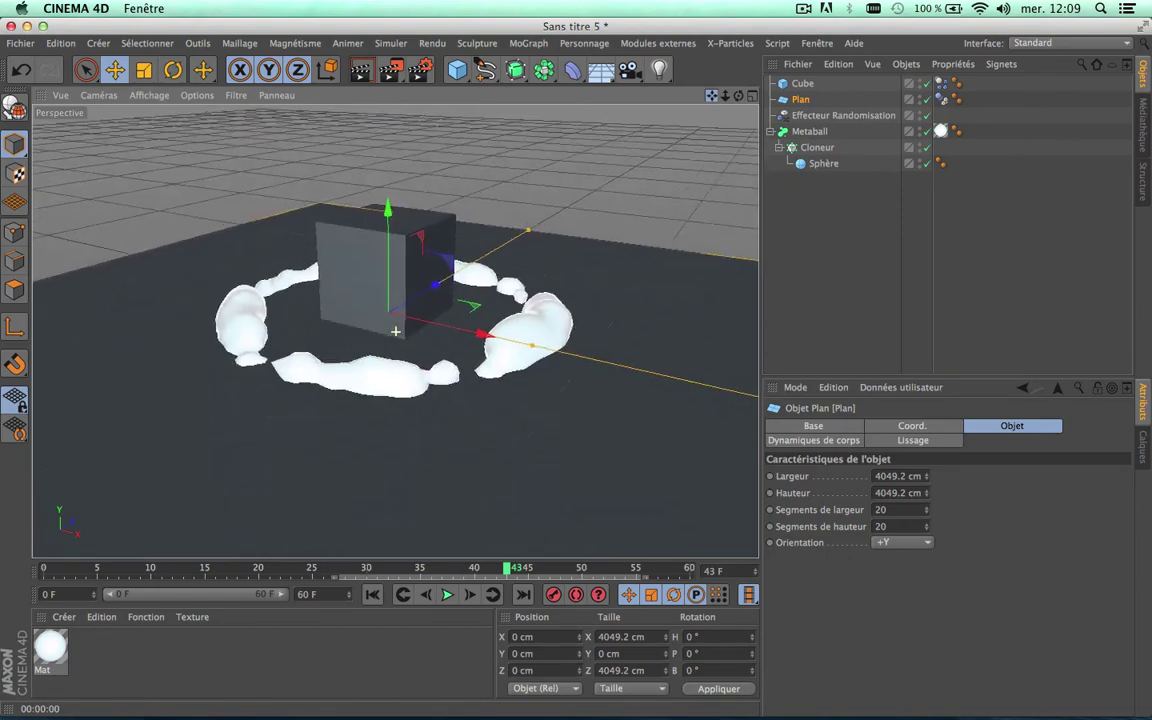
mouse_move(396, 331)
mouse_down()
mouse_move(713, 97)
mouse_move(737, 101)
mouse_move(713, 97)
mouse_move(727, 99)
mouse_up()
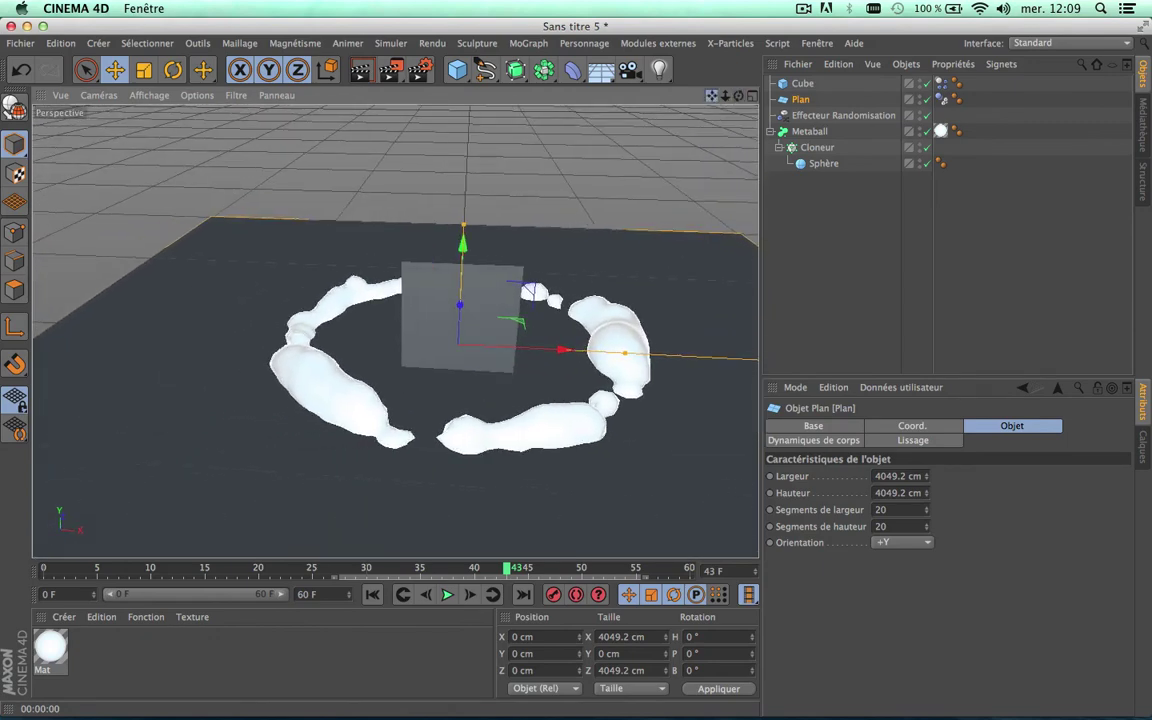
alt+drag(430, 320, 396, 331)
drag(735, 100, 396, 331)
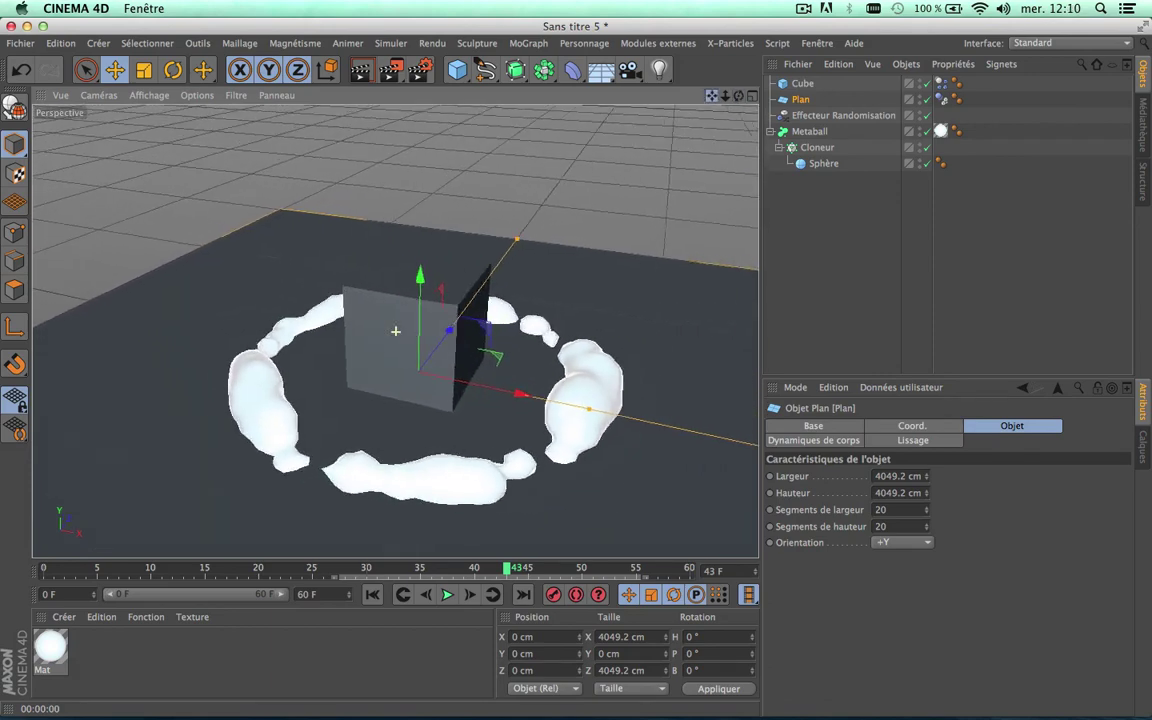